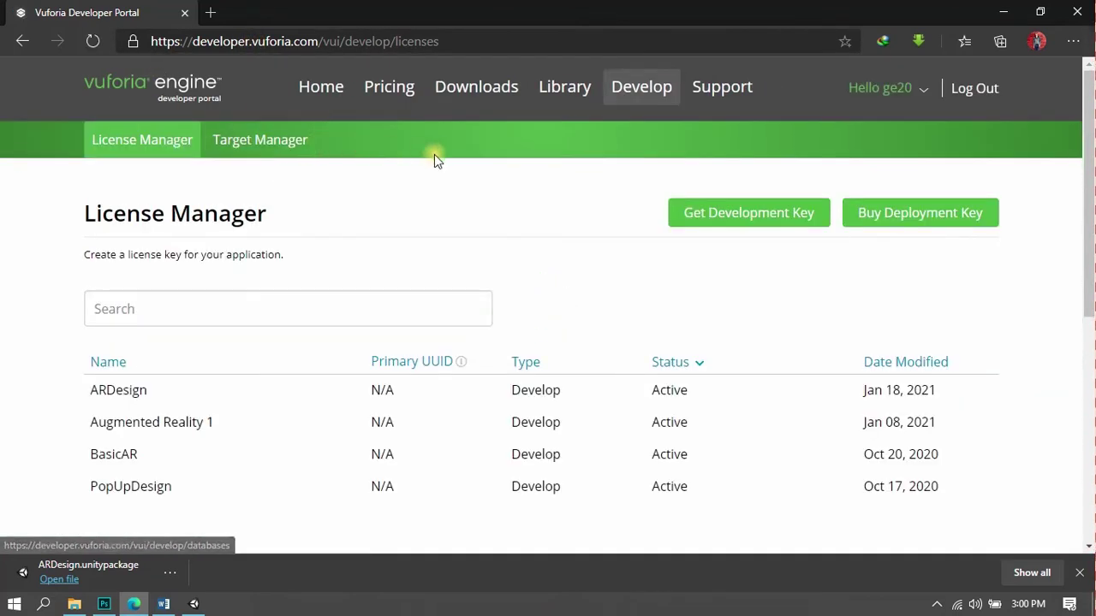
View the Unity package on Vuforia's SDK download page and the add-vuforia-package-9-4-6 file in File Explorer's Downloads folder
left_click(489, 82)
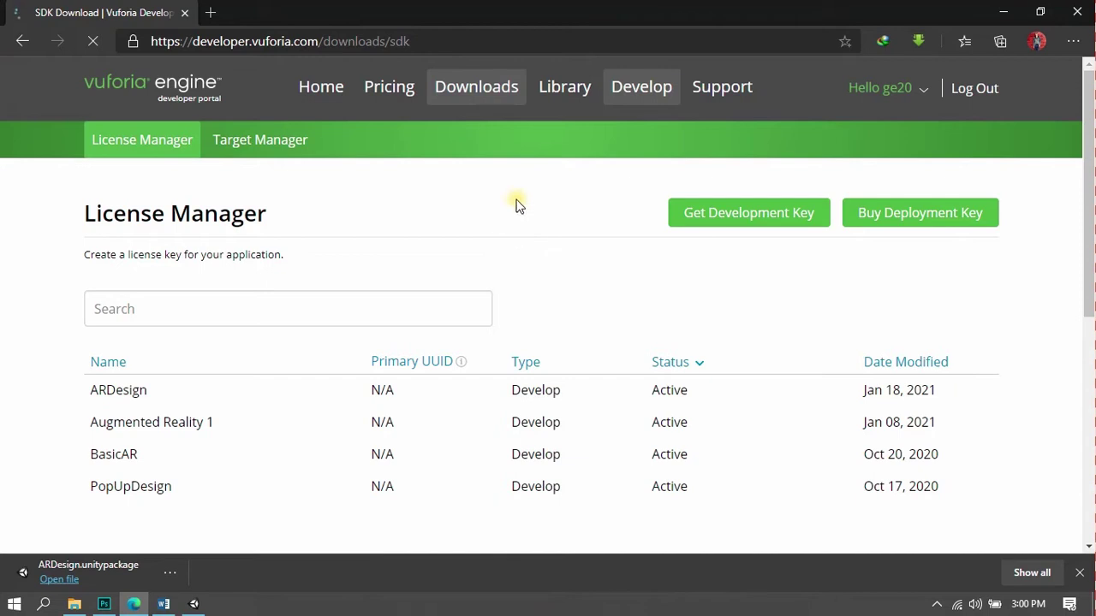
scroll(479, 390, "down", 2)
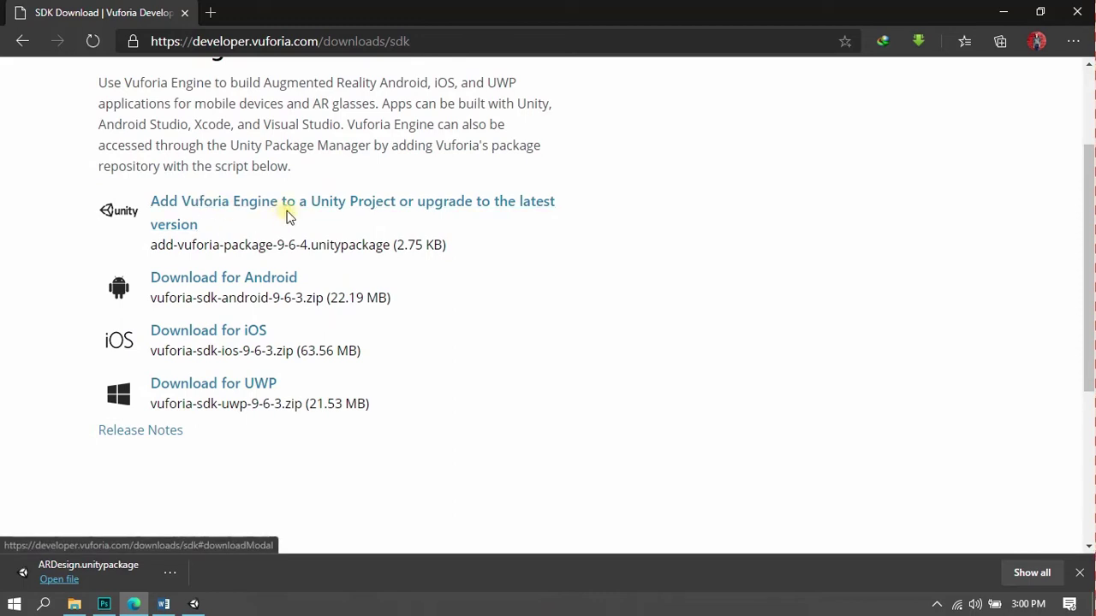
left_click(501, 206)
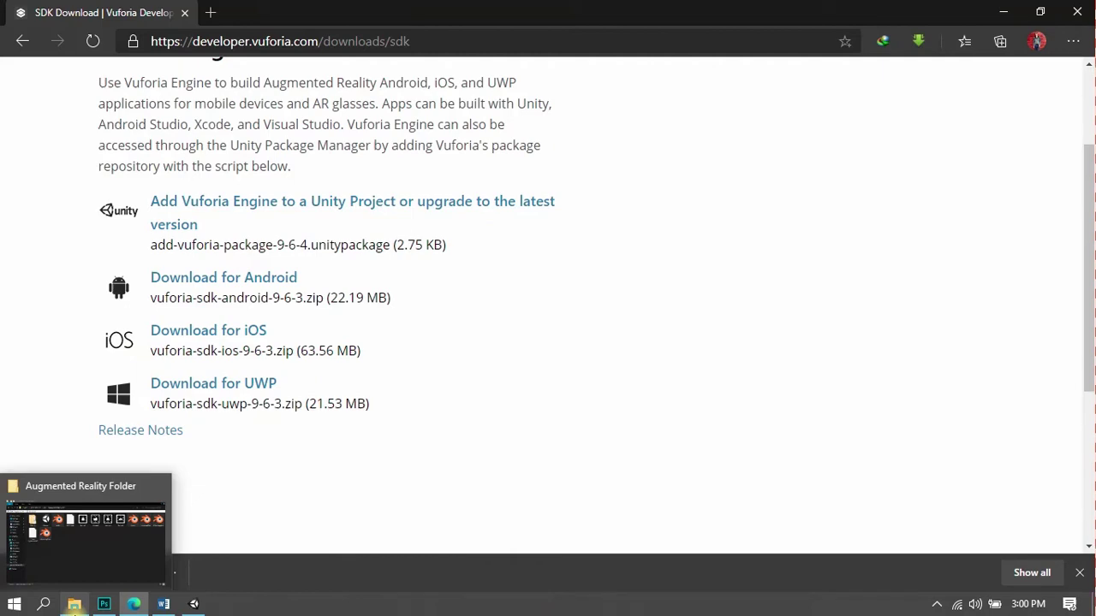
left_click(75, 604)
left_click(76, 149)
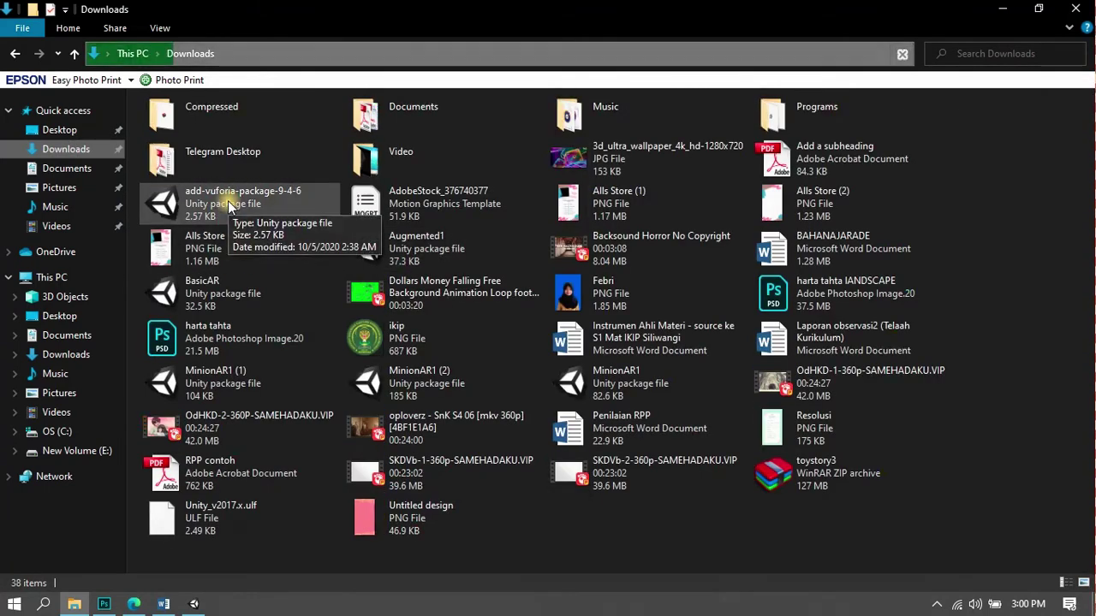
Switch to Unity and look through the Barcode1 to Barcode4 image targets in the scene hierarchy
mouse_move(193, 609)
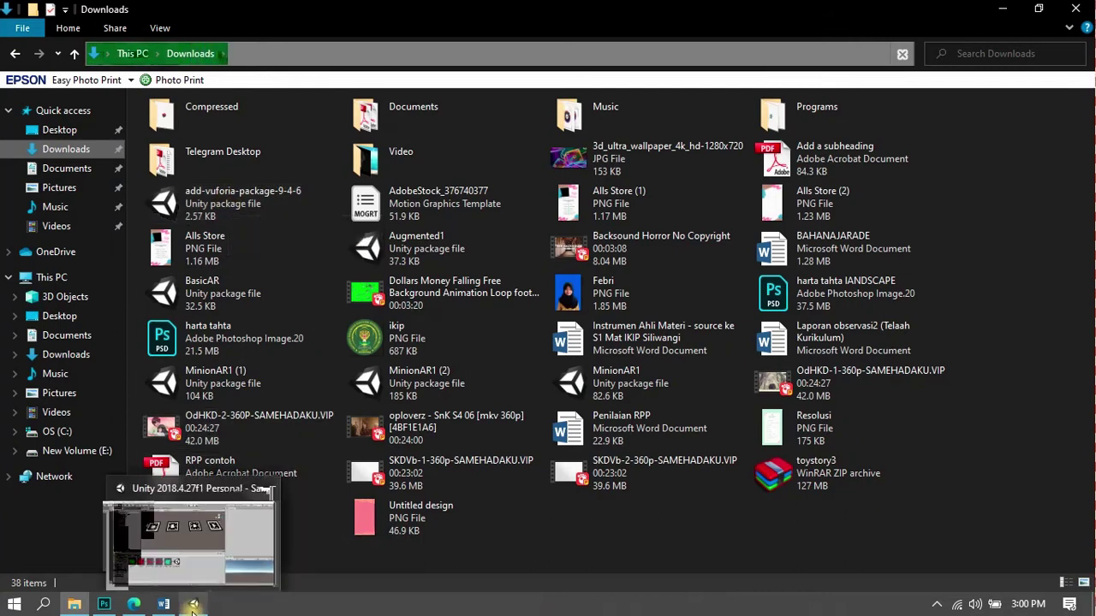
left_click(192, 606)
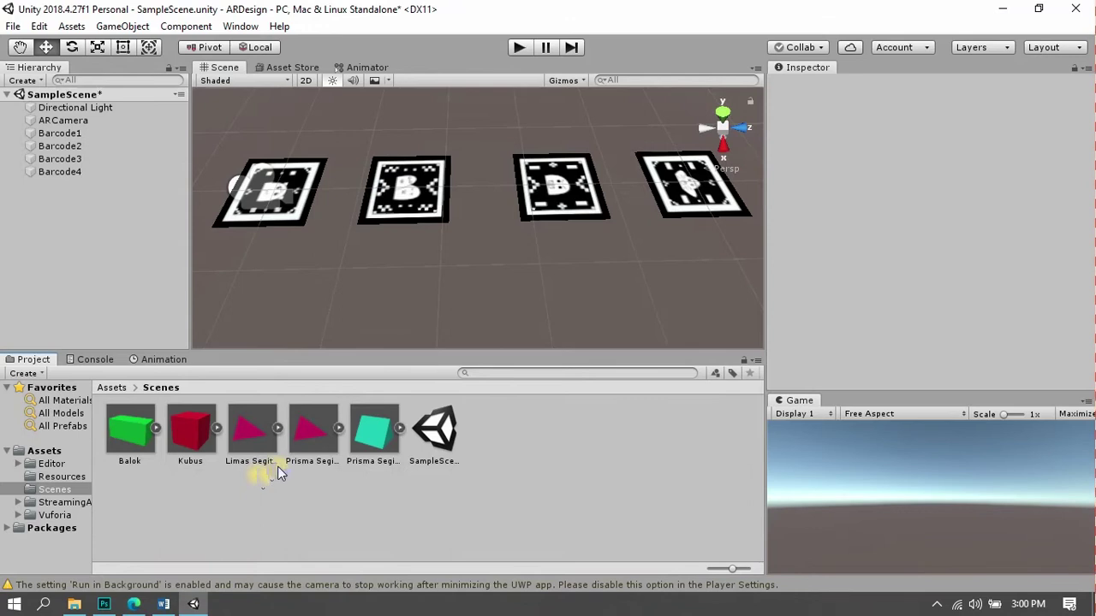
left_click(61, 133)
left_click(71, 146)
left_click(72, 159)
left_click(72, 172)
left_click(75, 146)
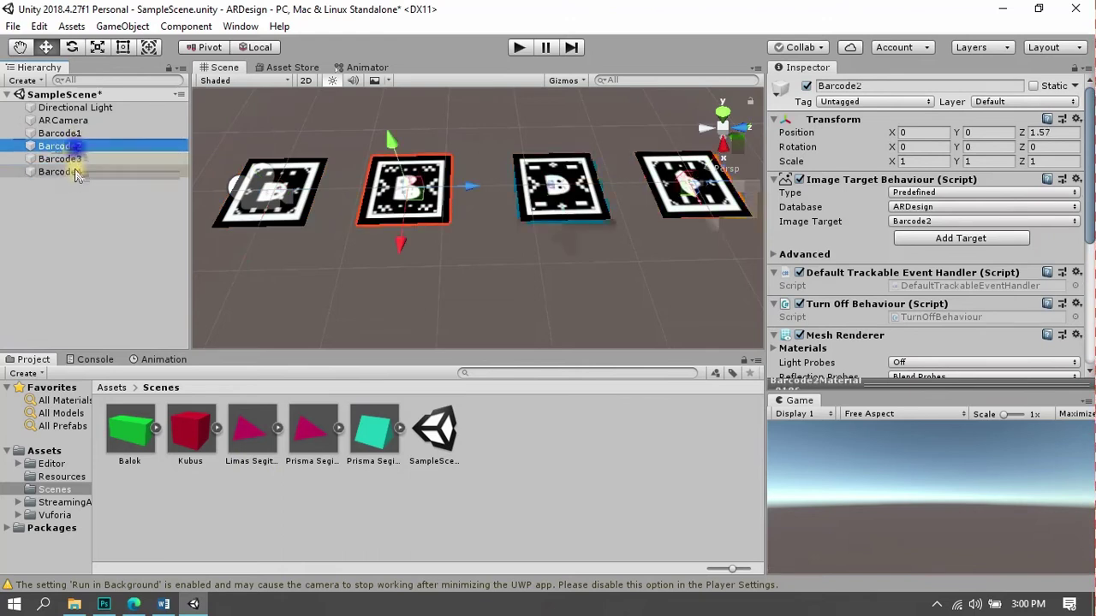
left_click(106, 242)
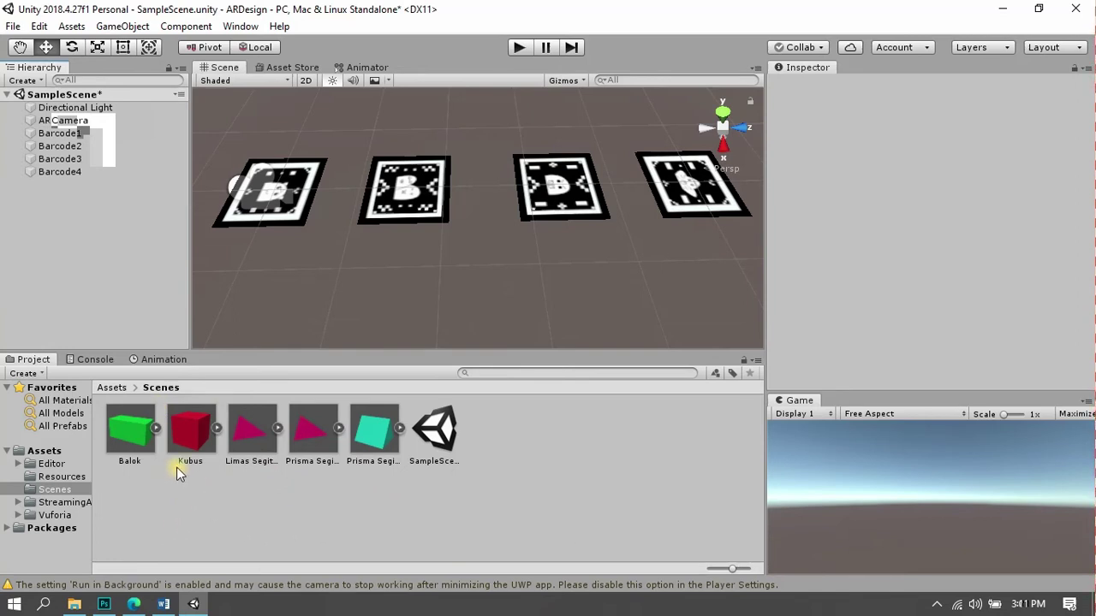
left_click_drag(186, 445, 84, 138)
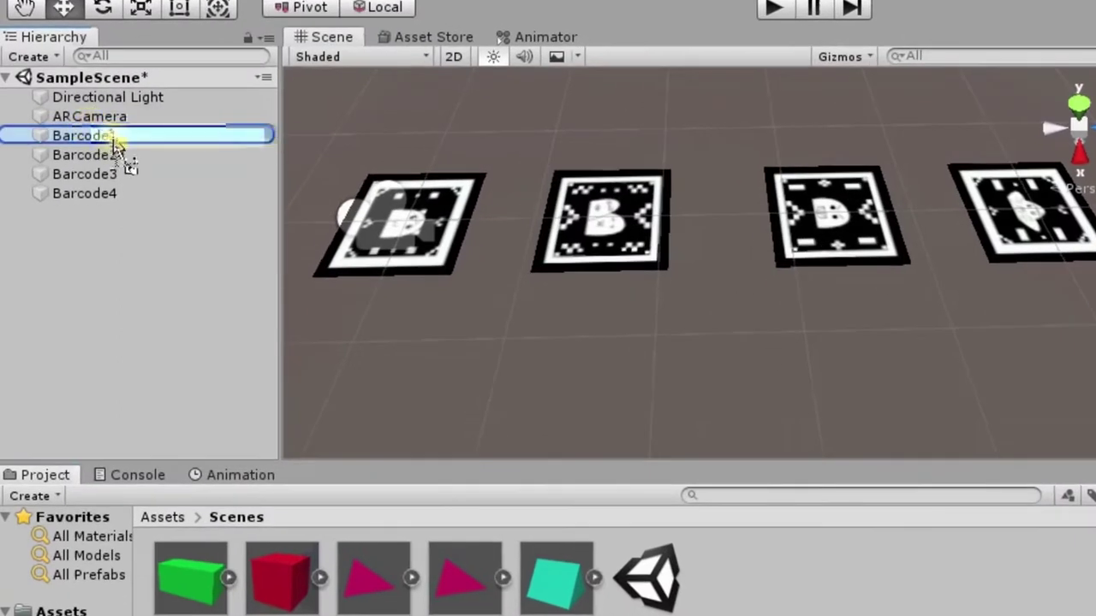
left_click_drag(113, 137, 113, 137)
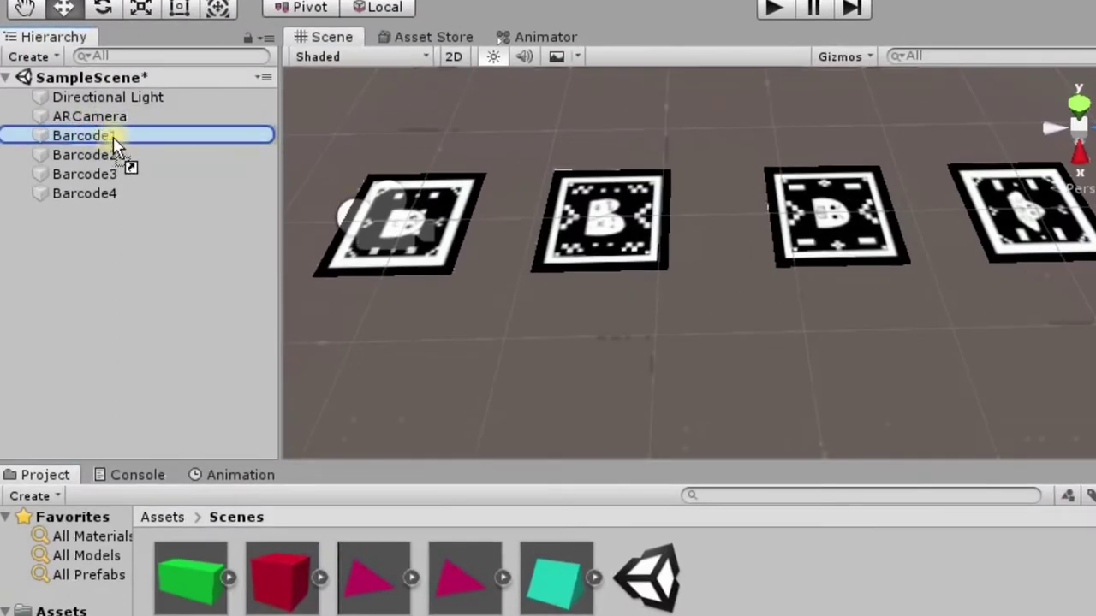
left_click_drag(113, 137, 289, 572)
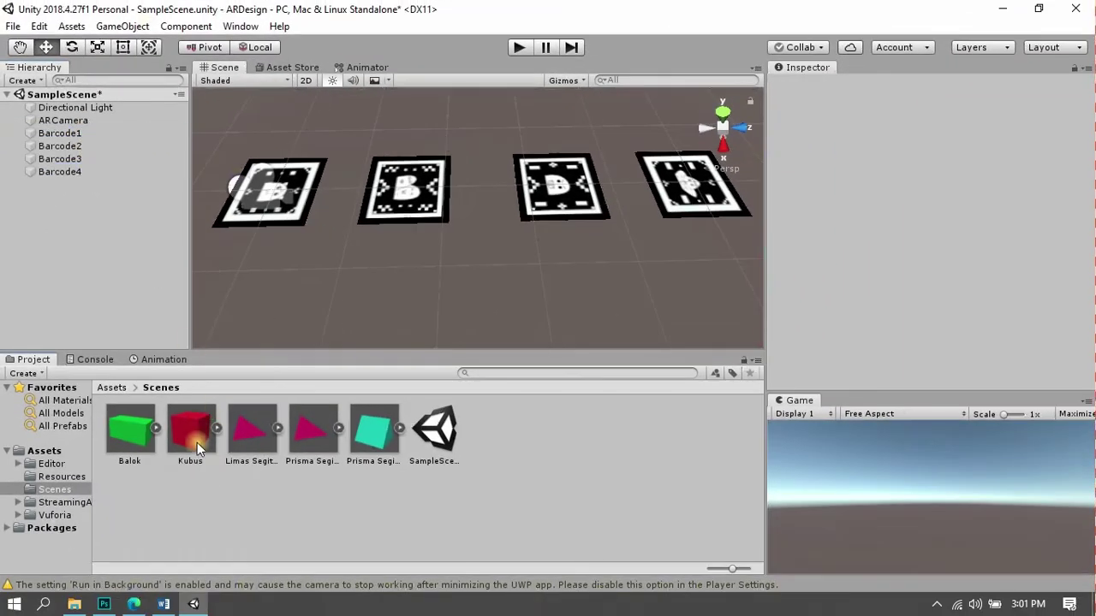
Add the Kubus model from the Scenes folder to the scene as a child of Barcode1
left_click_drag(197, 443, 94, 118)
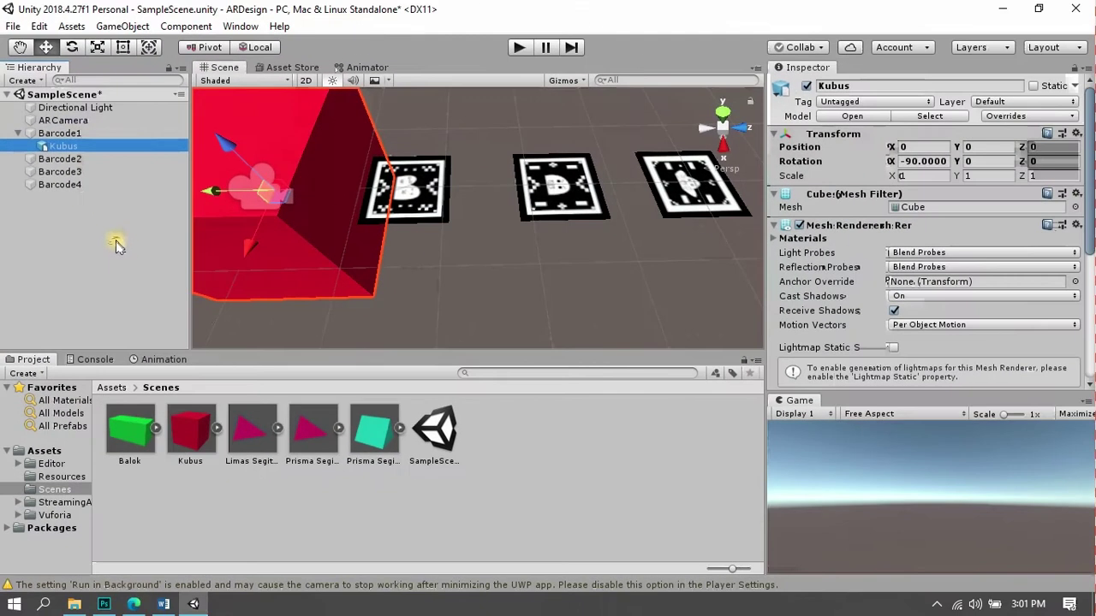
scroll(296, 252, "down", 5)
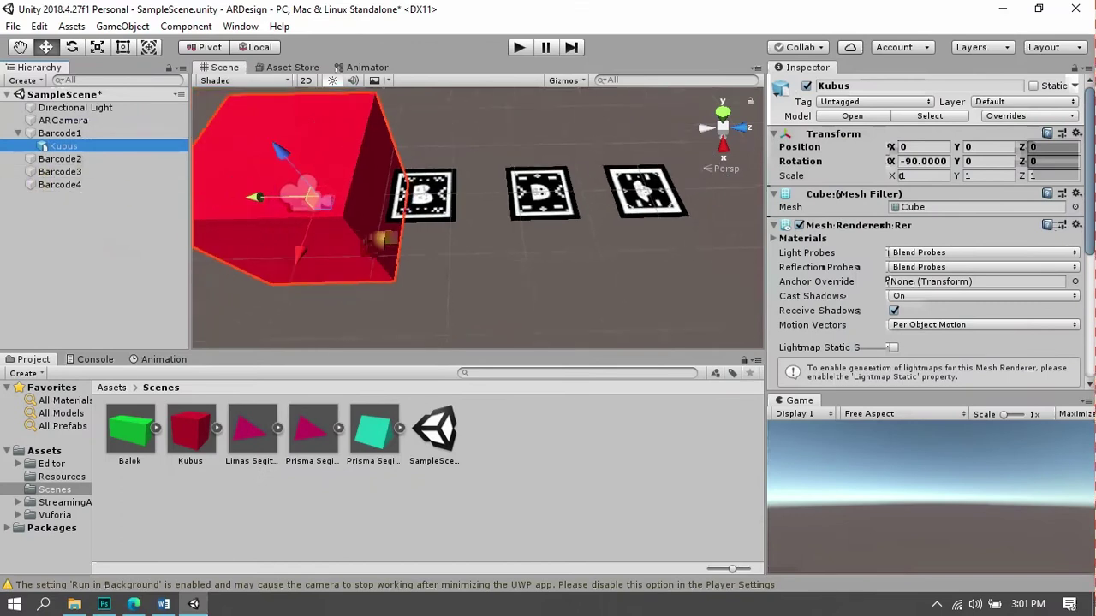
scroll(294, 254, "down", 6)
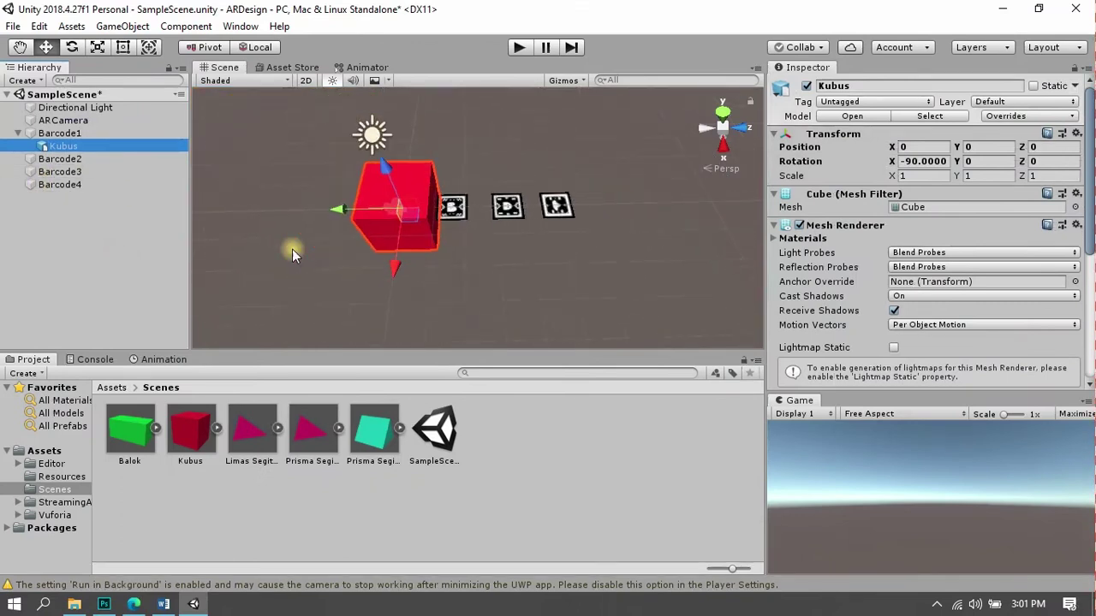
scroll(293, 255, "up", 6)
scroll(461, 248, "up", 3)
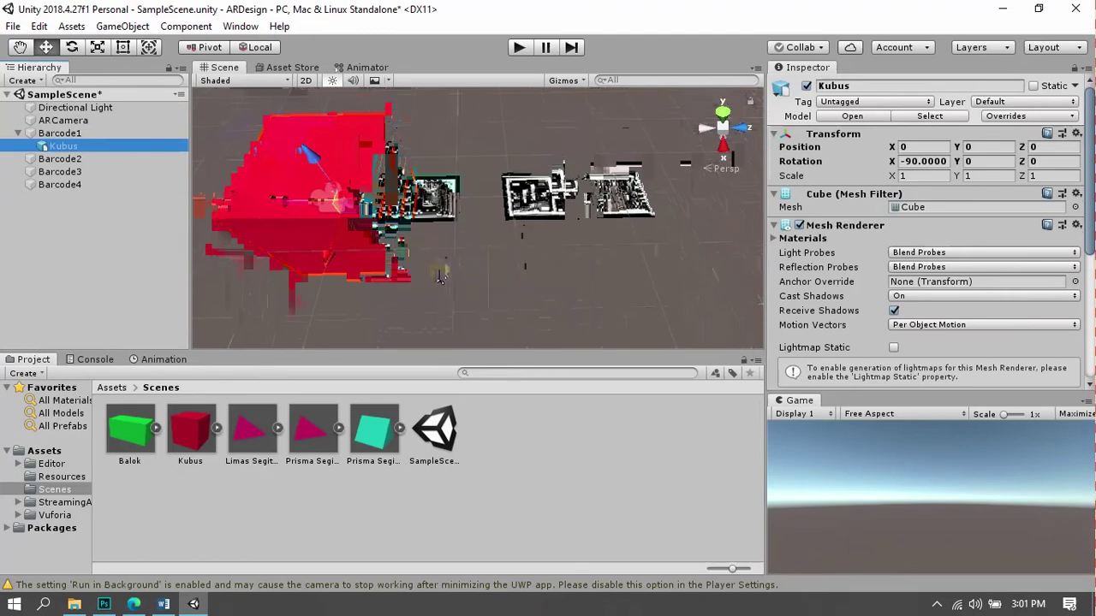
Scale the Kubus cube to 0.2 on the X, Y and Z axes
middle_click_drag(424, 266, 668, 216)
scroll(613, 215, "down", 2)
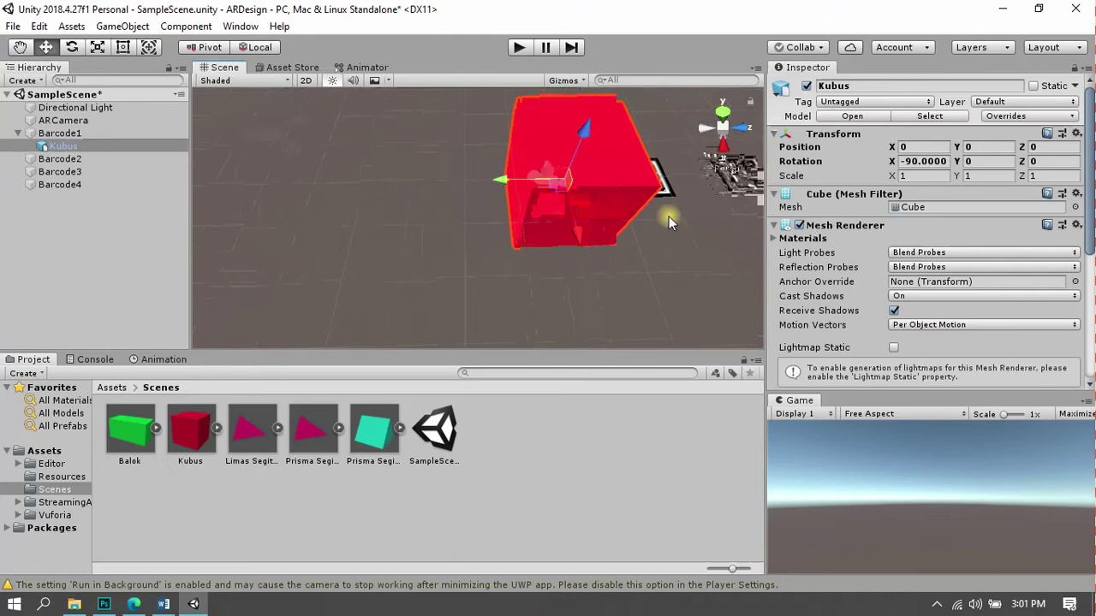
middle_click_drag(651, 251, 528, 204)
scroll(522, 205, "up", 2)
key("w")
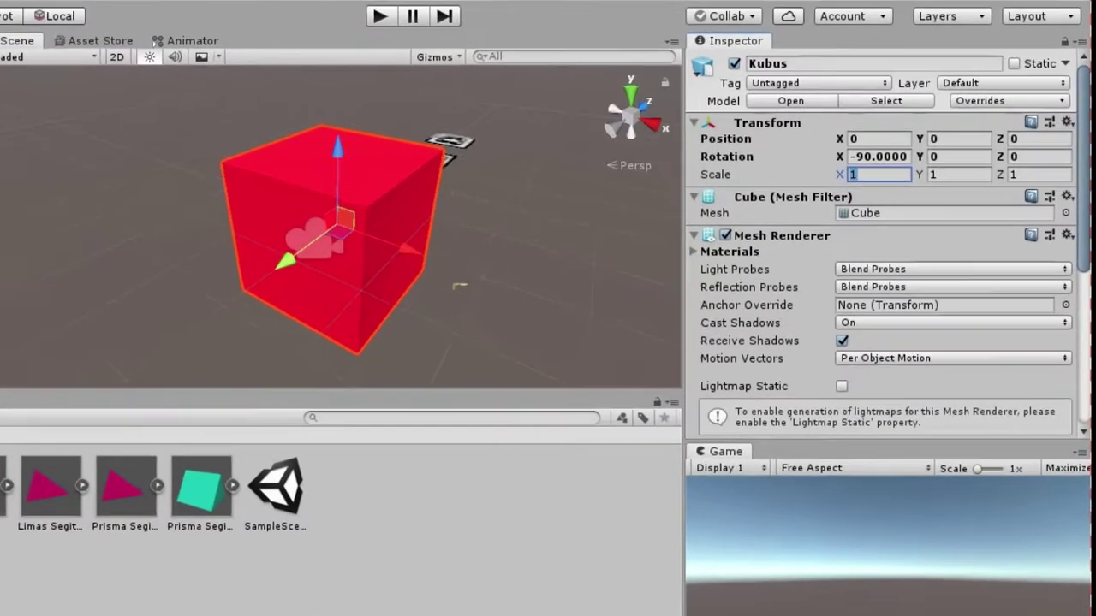
type("0.2.")
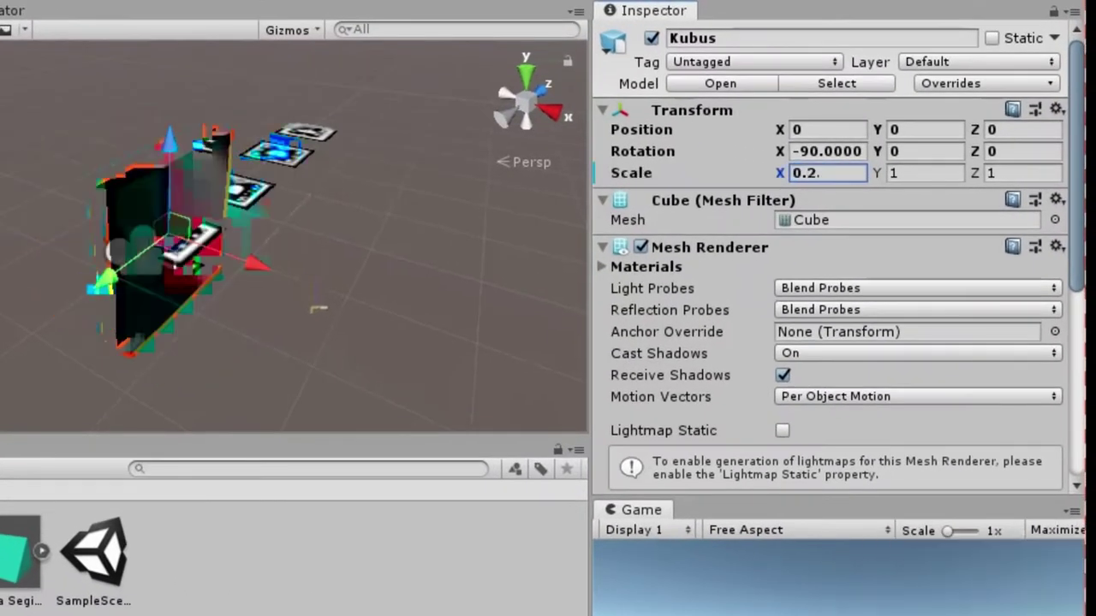
key("BackSpace")
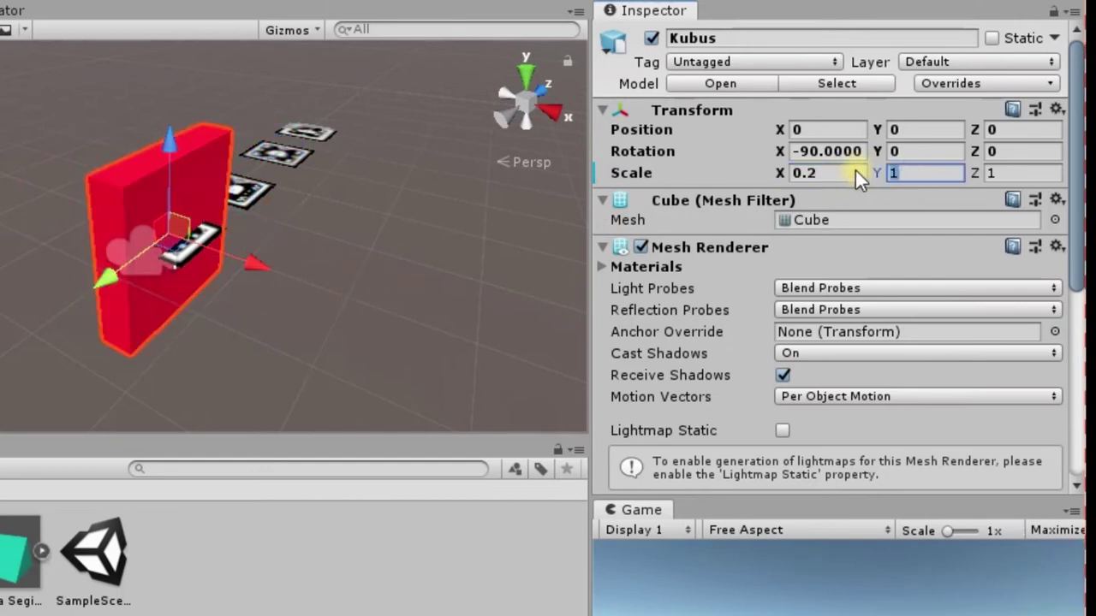
type("0.2")
key("Tab")
type("0")
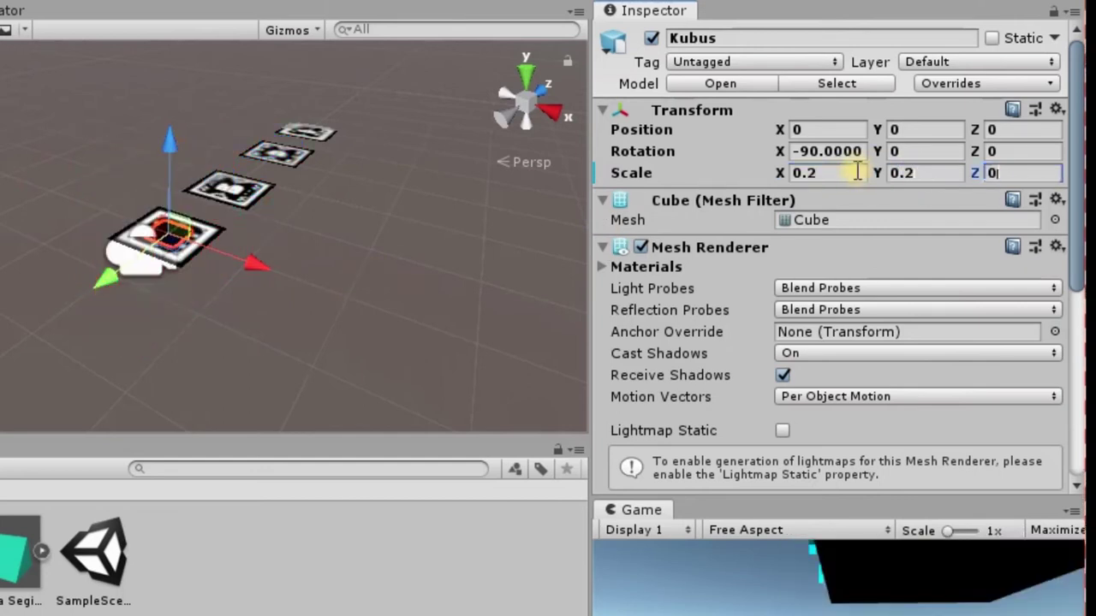
type(".2")
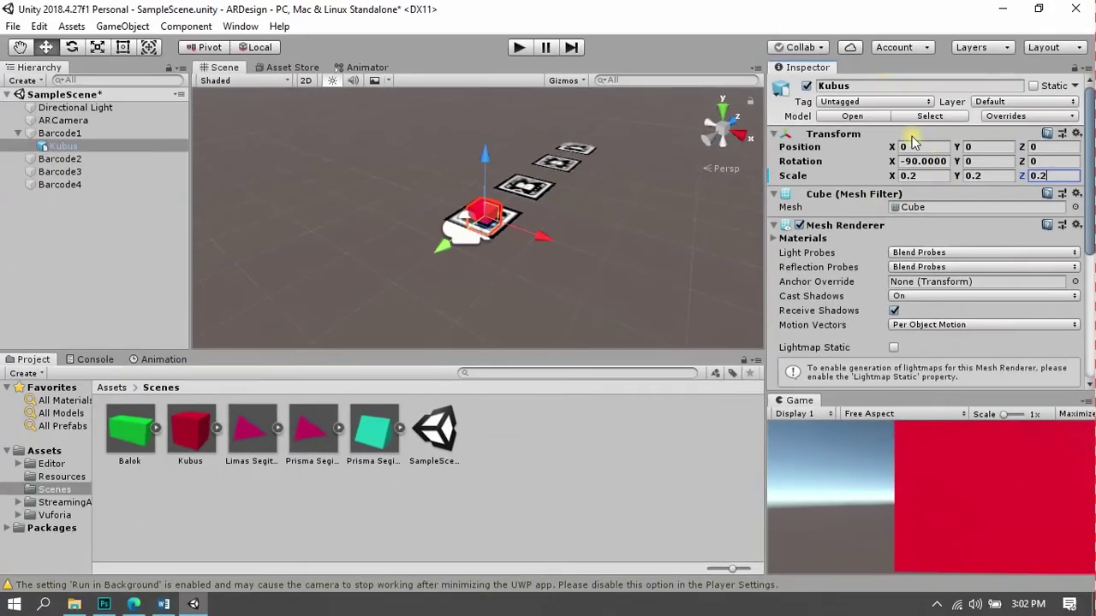
Move the Kubus cube up from the Barcode1 marker to a Y position of about 0.258
left_click(522, 236)
scroll(523, 236, "up", 5)
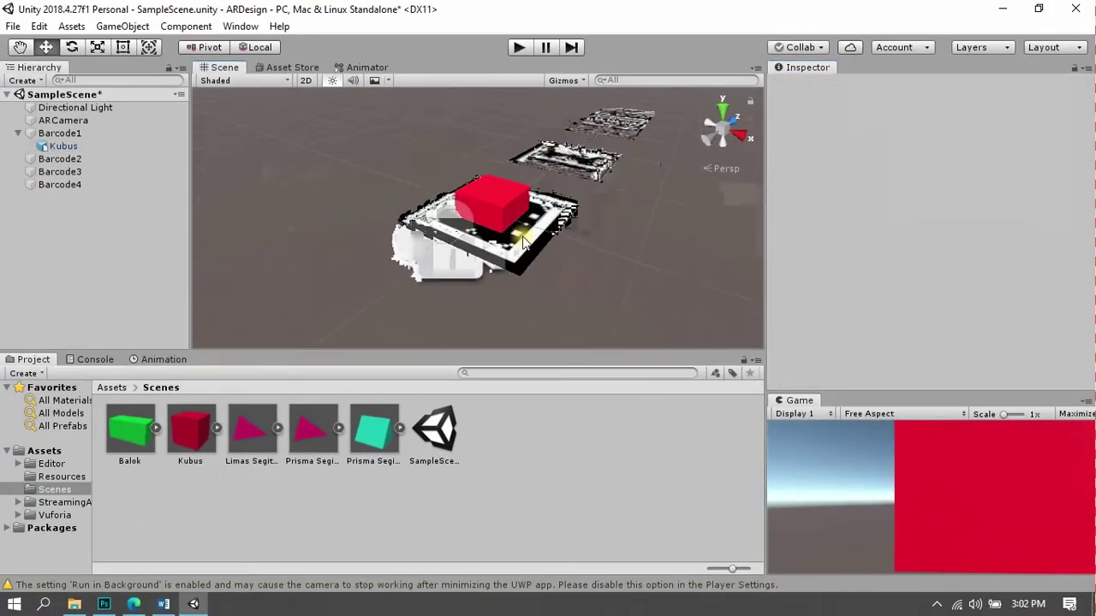
left_click(499, 199)
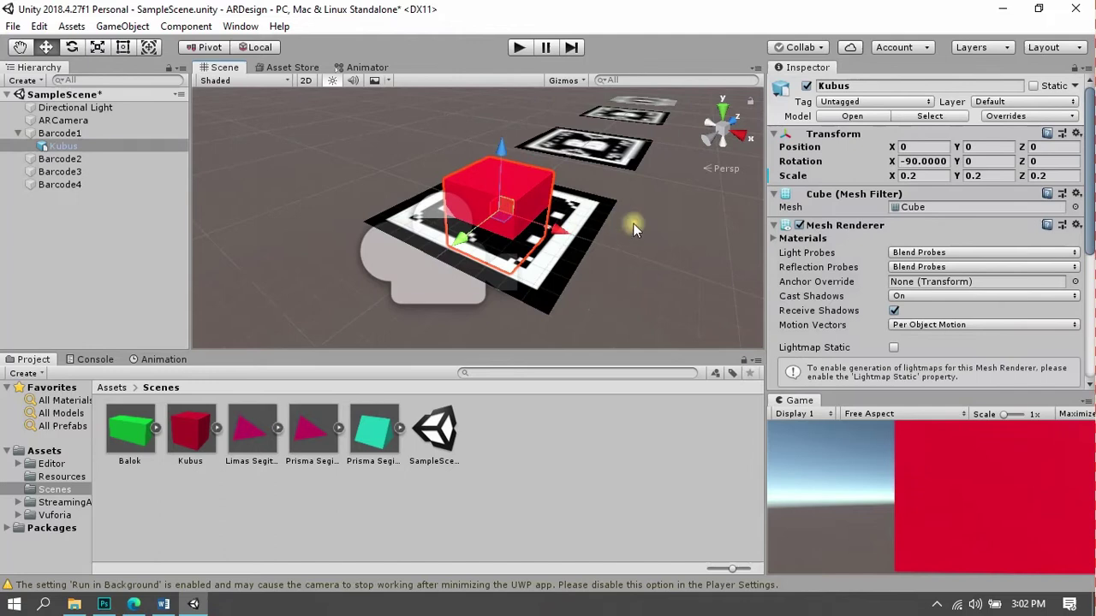
left_click_drag(500, 151, 499, 122)
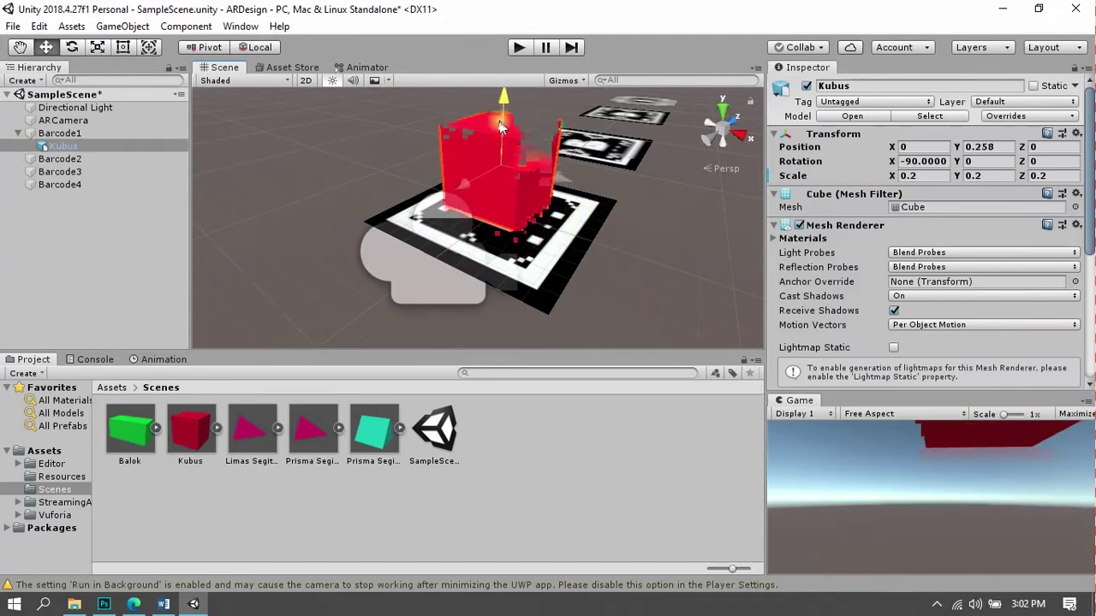
Enlarge the Kubus cube to a scale of 0.3 on the X, Y and Z axes
right_click_drag(411, 217, 625, 215)
middle_click_drag(365, 221, 565, 206)
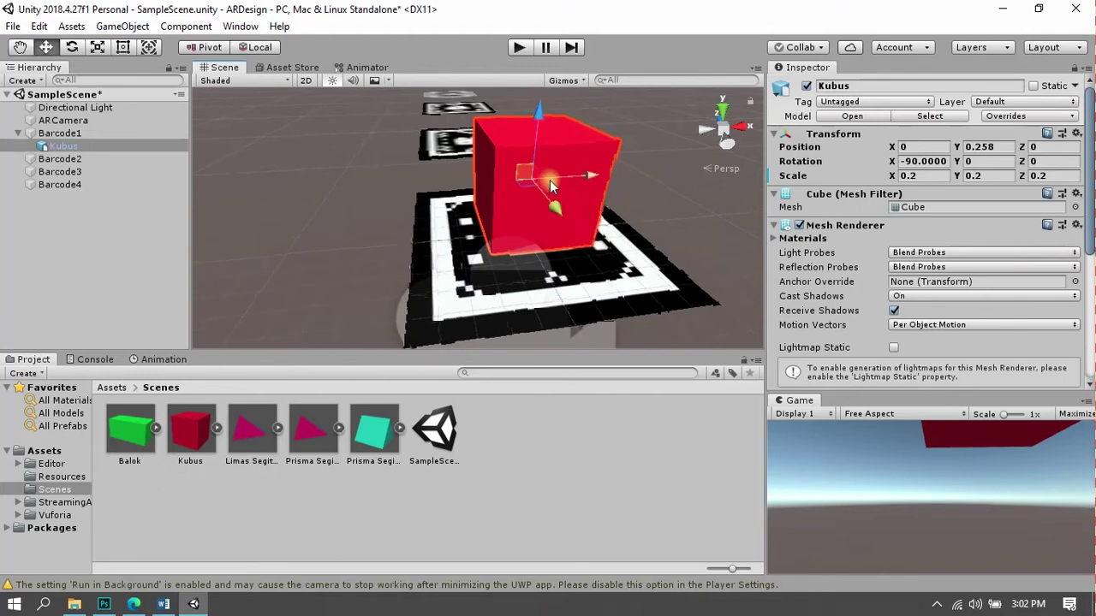
left_click(907, 176)
key("BackSpace")
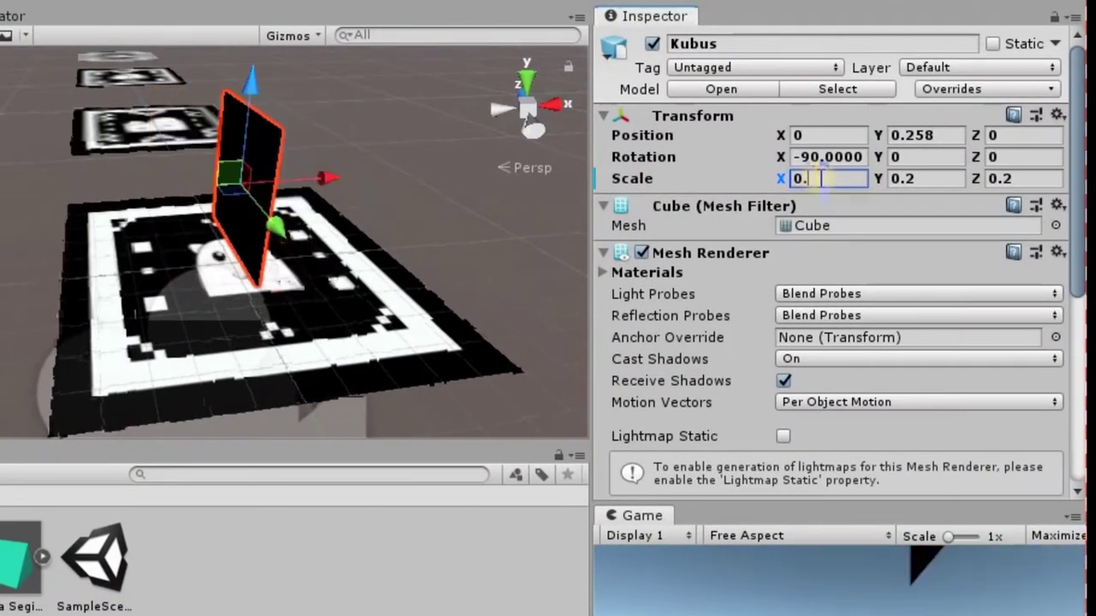
type("4")
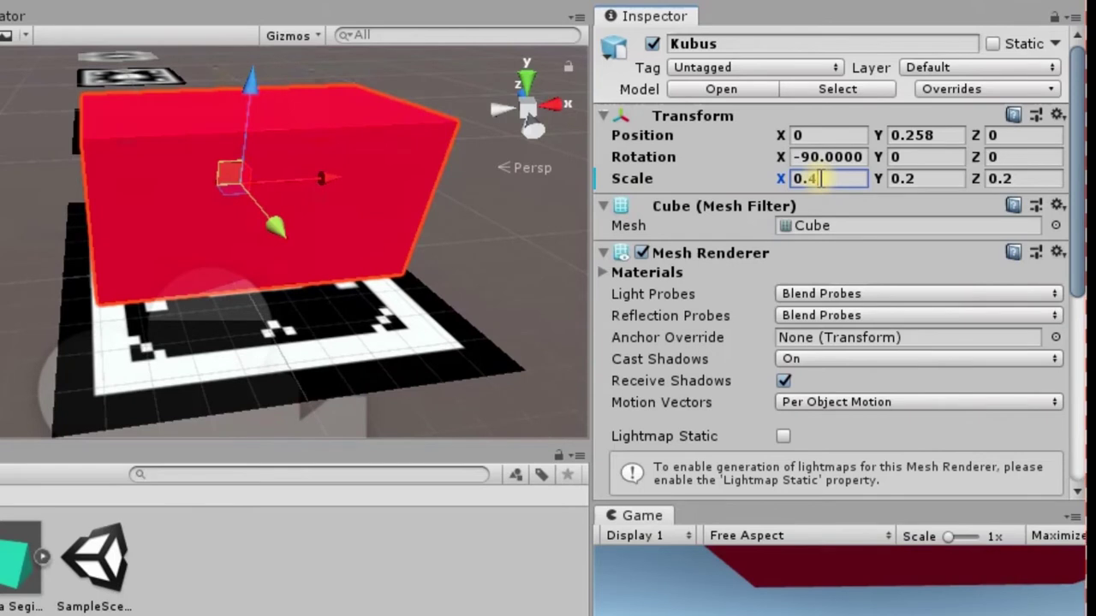
key("BackSpace")
type("3")
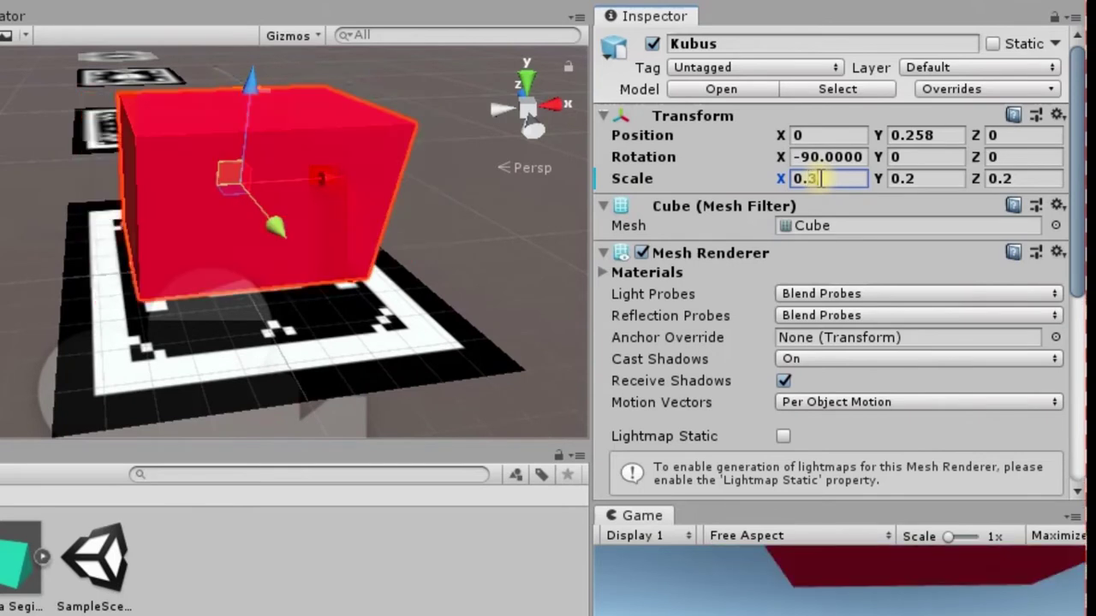
key("Tab")
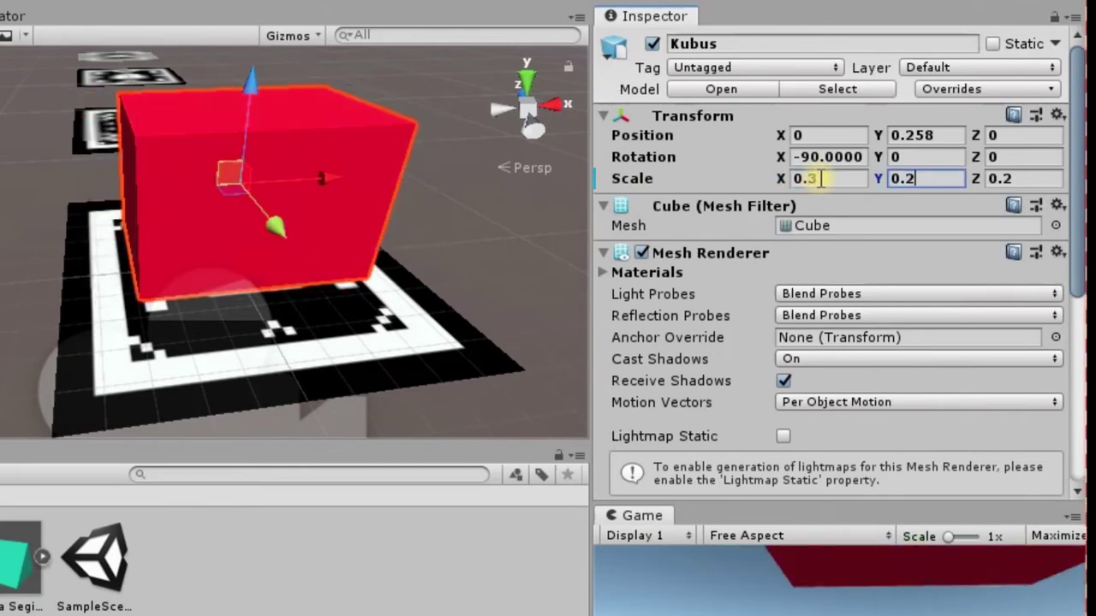
type("0.3")
key("Tab")
key("BackSpace")
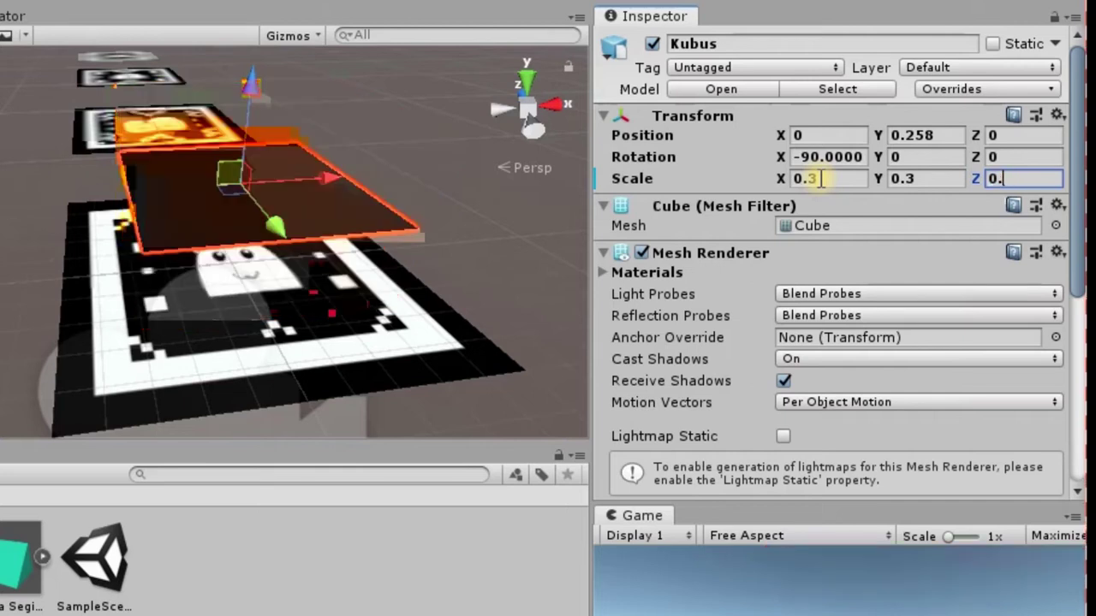
type("3")
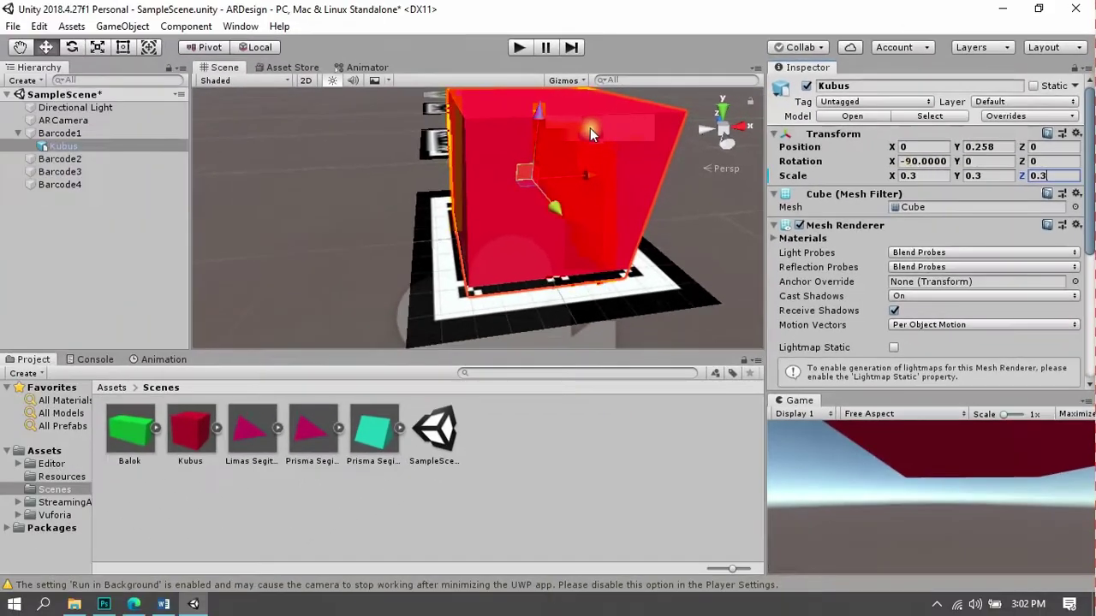
Raise the enlarged Kubus cube above the Barcode1 marker to a Y position of about 0.39 and deselect it
left_click_drag(470, 107, 472, 88)
left_click_drag(547, 97, 549, 92)
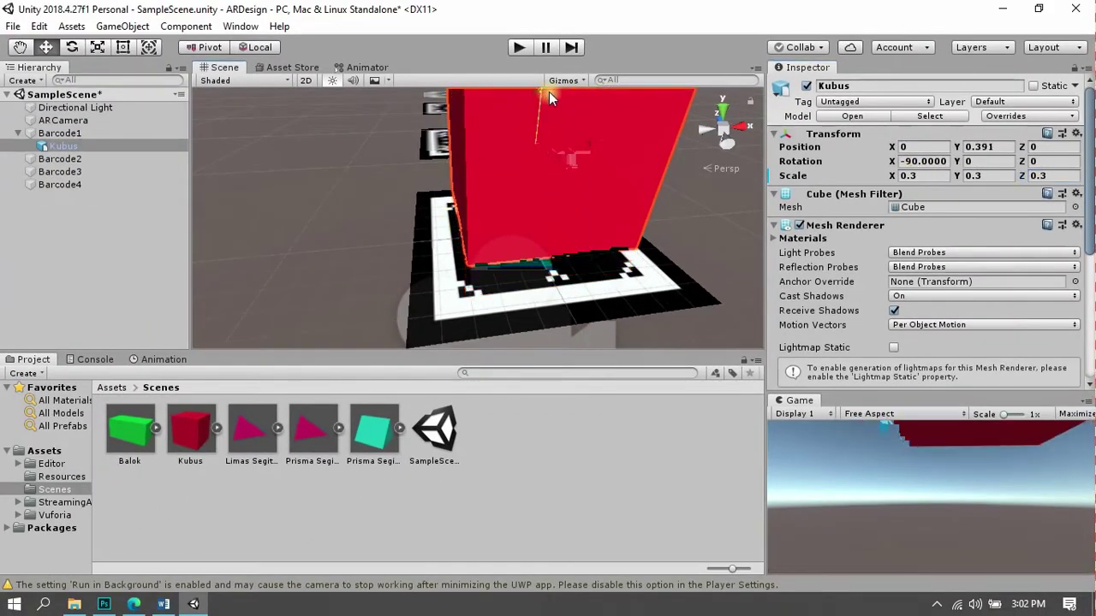
left_click(431, 181)
Check the Kubus cube over its marker from a wider angle and its nesting under Barcode1 in the hierarchy
middle_click_drag(511, 202, 475, 259)
scroll(535, 262, "down", 10)
right_click_drag(494, 215, 371, 230)
middle_click_drag(547, 200, 392, 237)
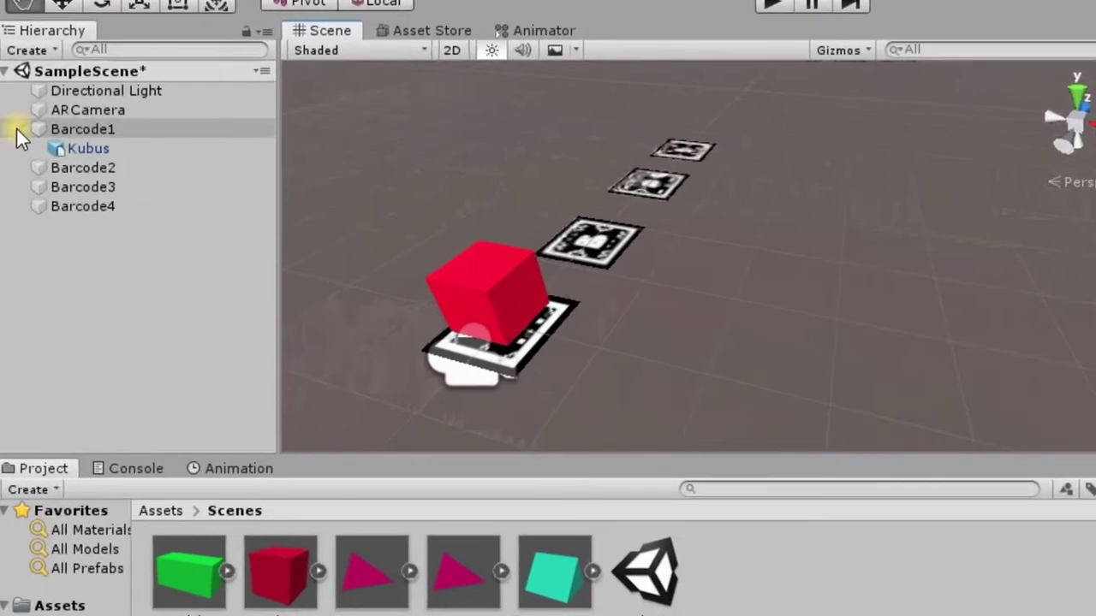
left_click(94, 146)
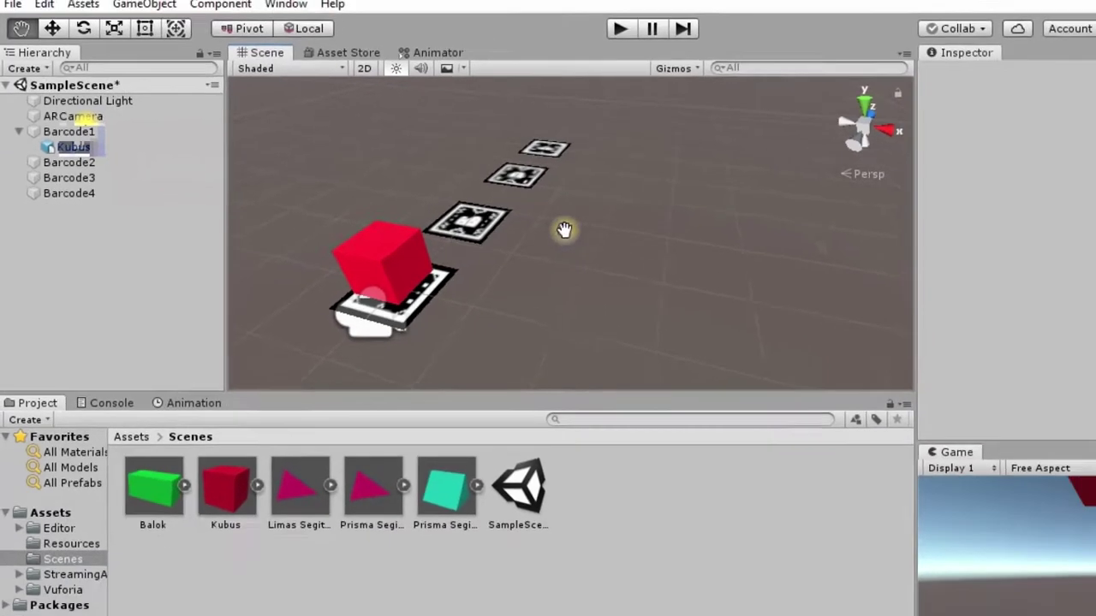
middle_click_drag(564, 229, 508, 256)
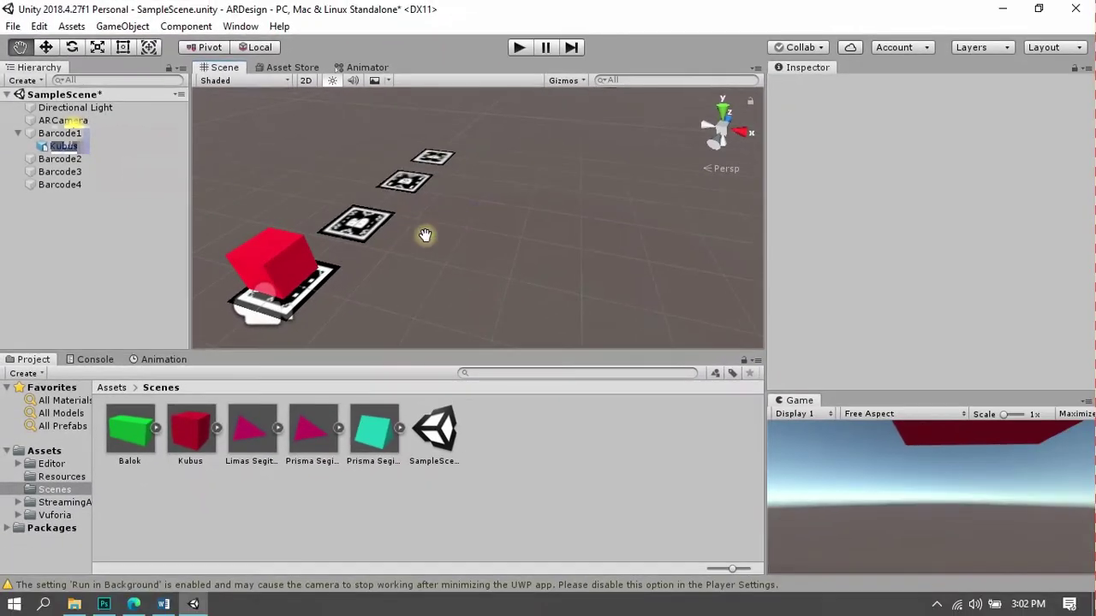
Add the Balok model to the scene as a child of the Barcode2 image target
right_click_drag(569, 235, 391, 269)
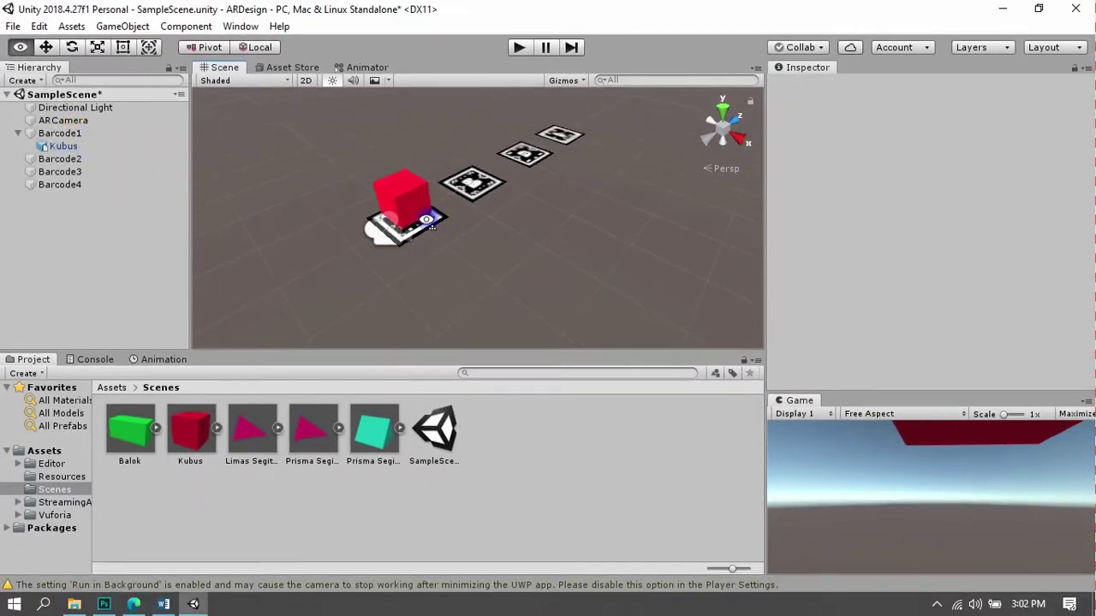
right_click_drag(431, 226, 411, 232)
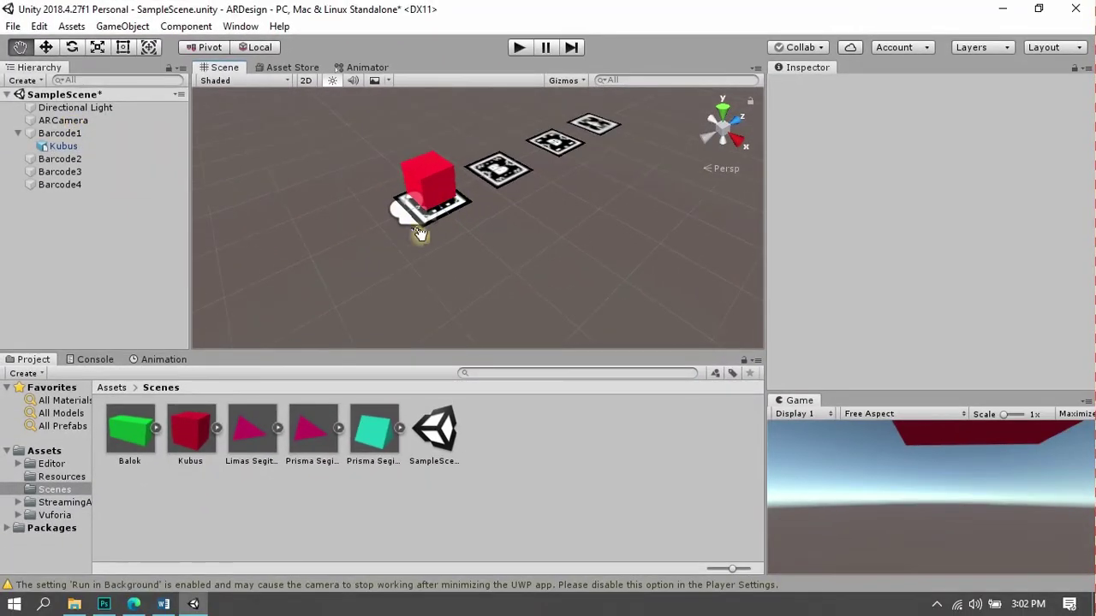
left_click_drag(128, 428, 68, 163)
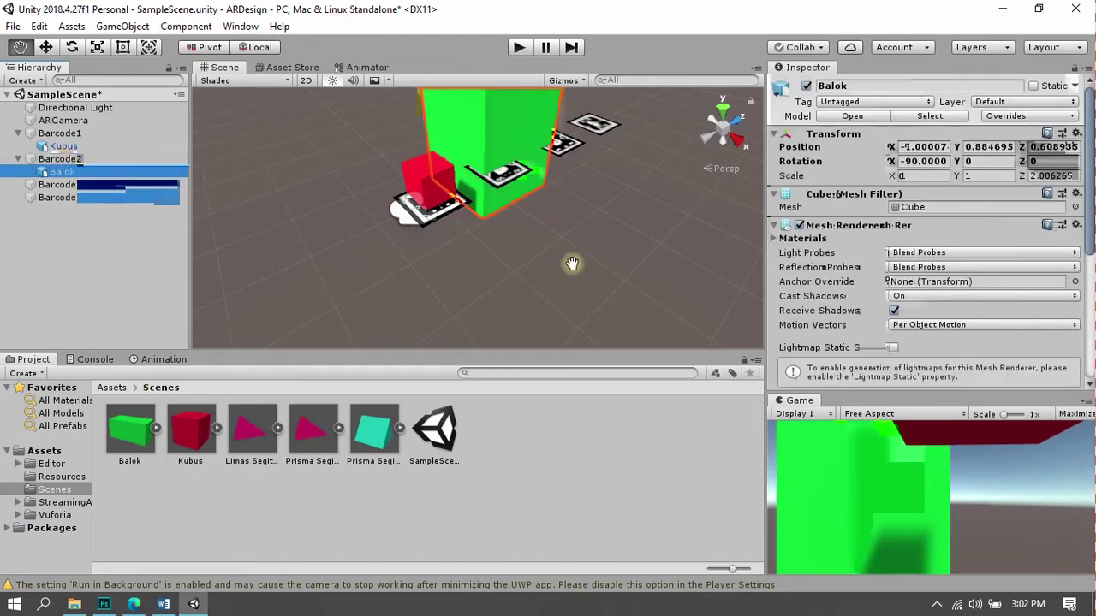
Scale the Balok block to 0.4 on X, 0.4 on Y and 0.7 on Z
left_click(921, 176)
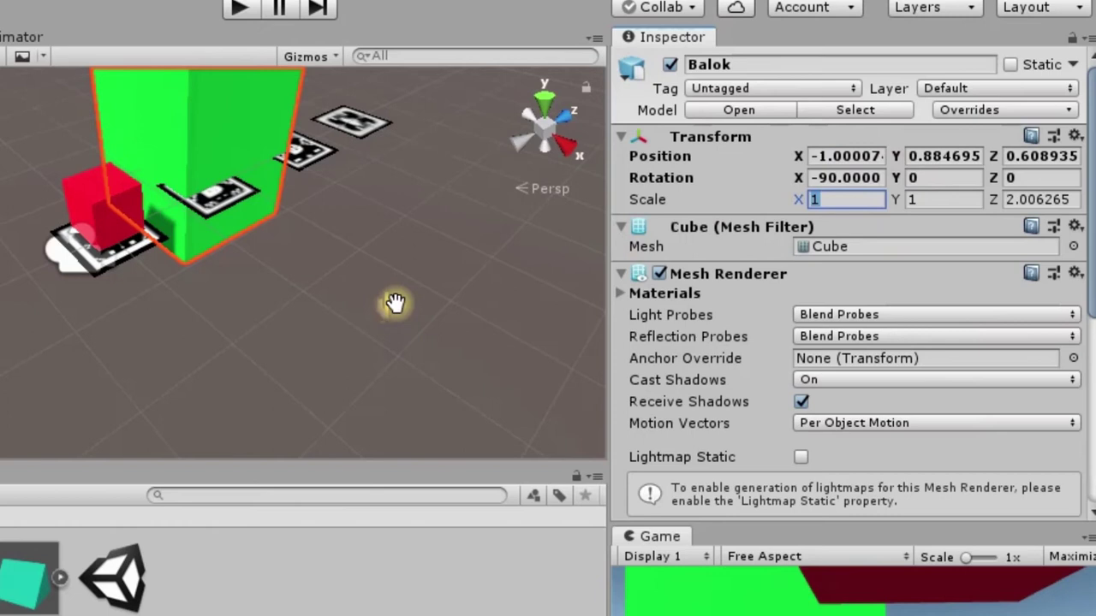
type("0.4")
key("Tab")
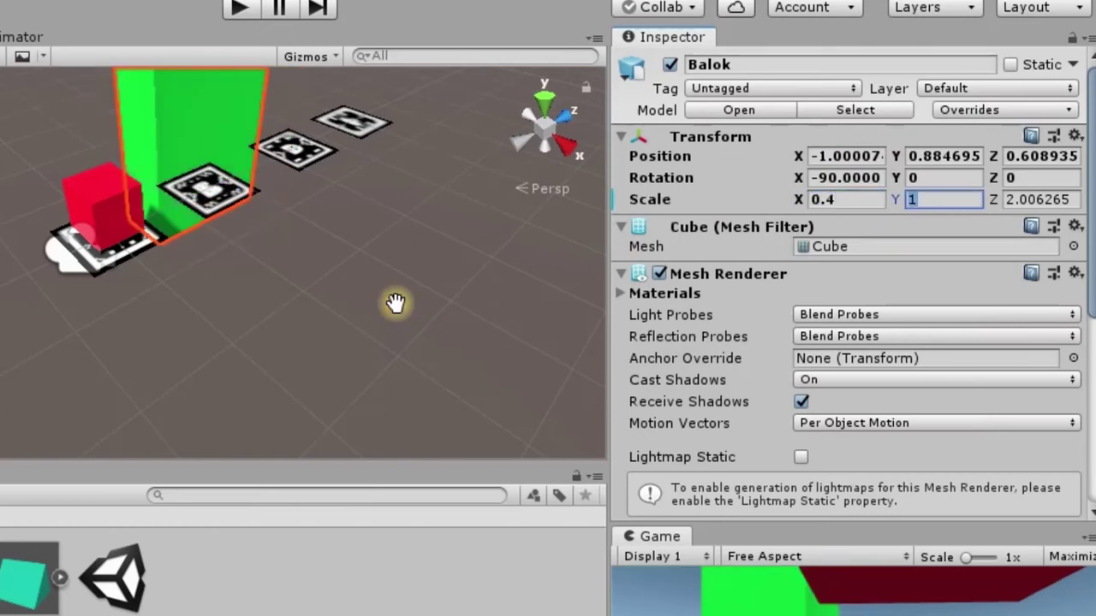
type("0.4")
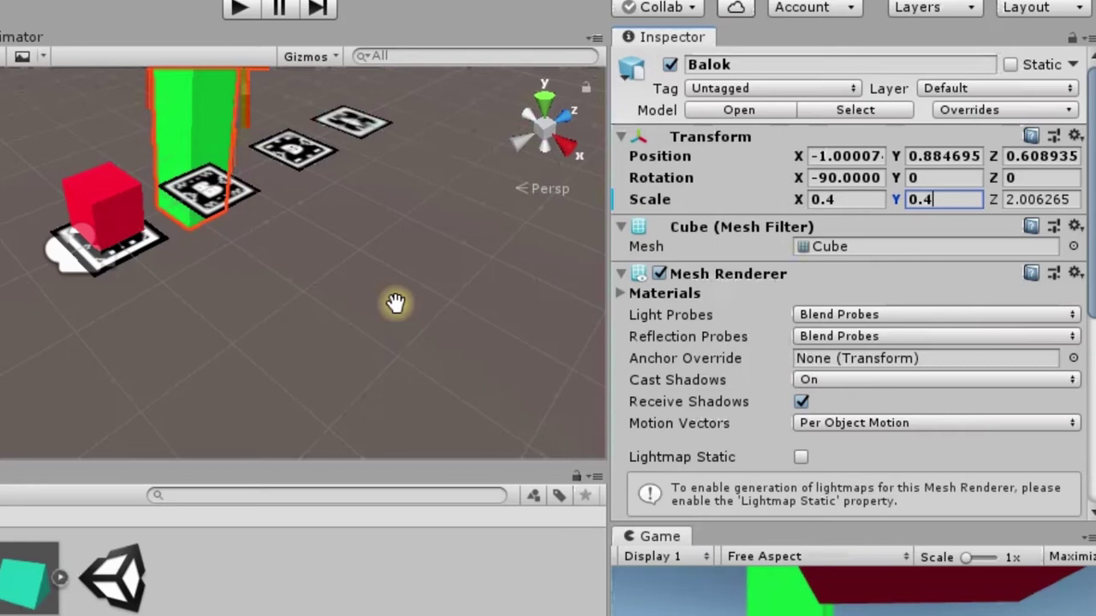
key("Tab")
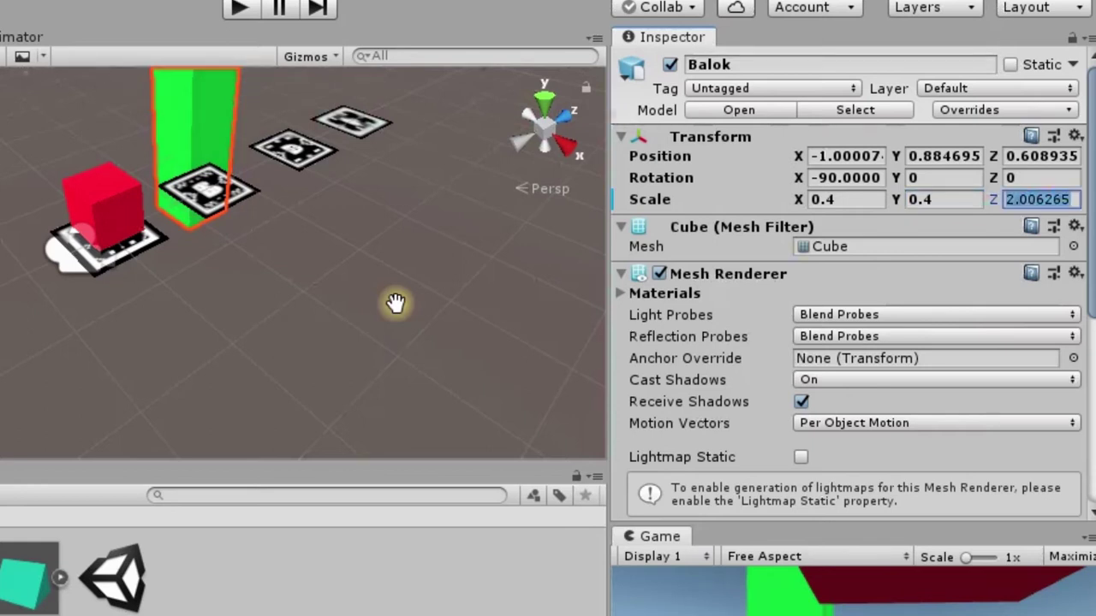
type("0.")
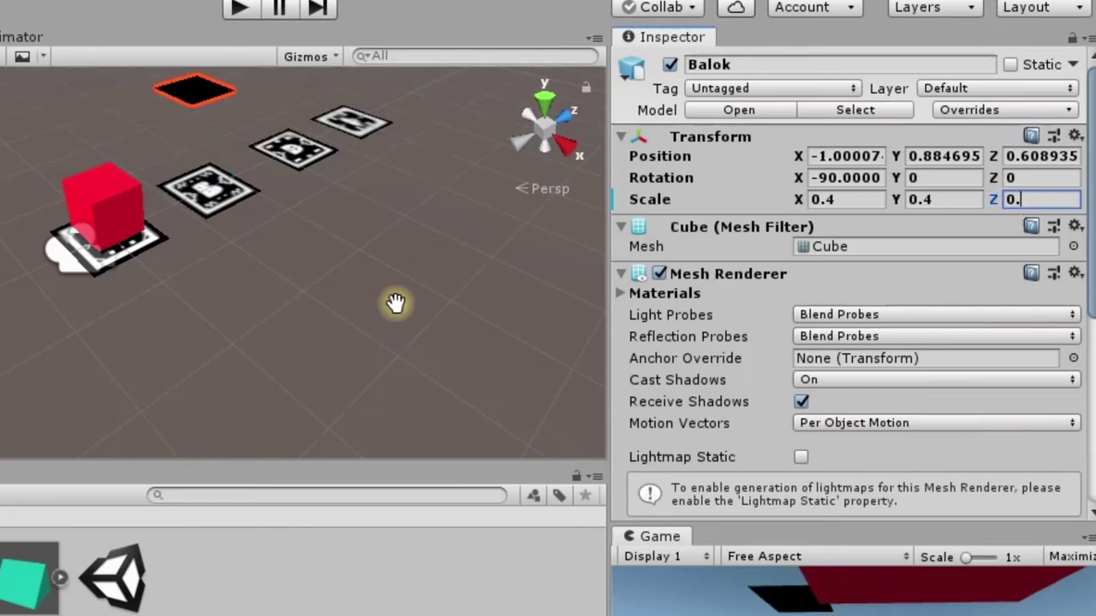
type("8")
key("BackSpace")
type("77")
scroll(514, 149, "down", 5)
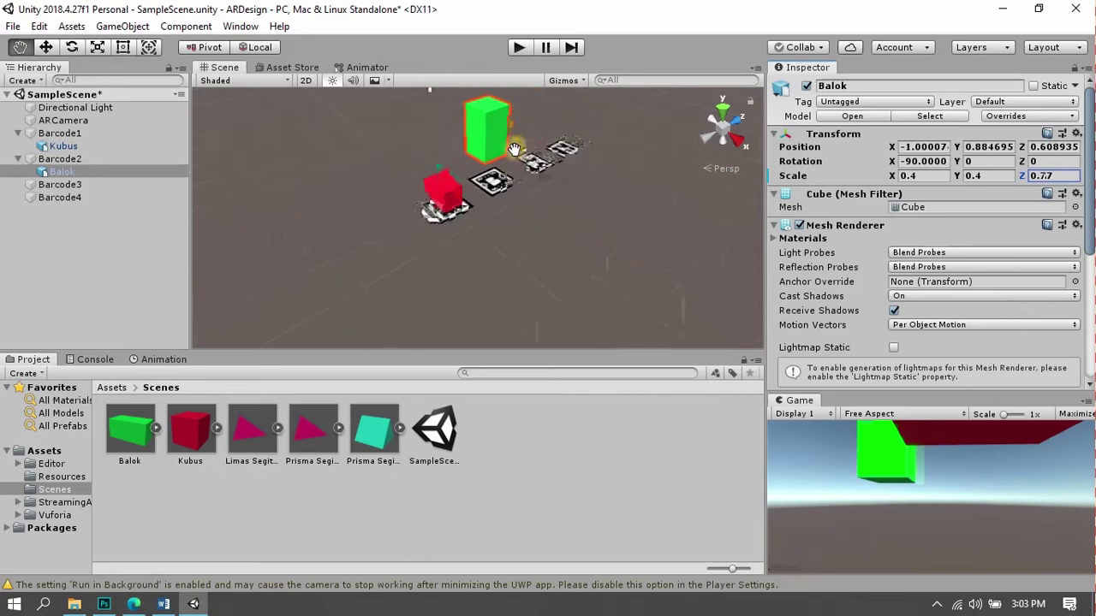
key("BackSpace")
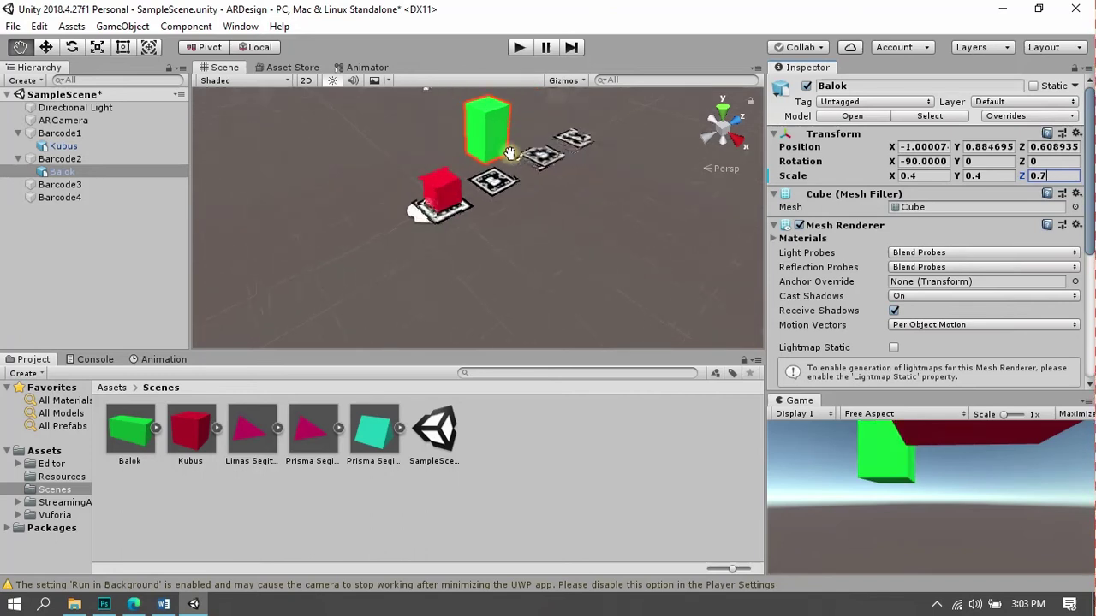
left_click(392, 226)
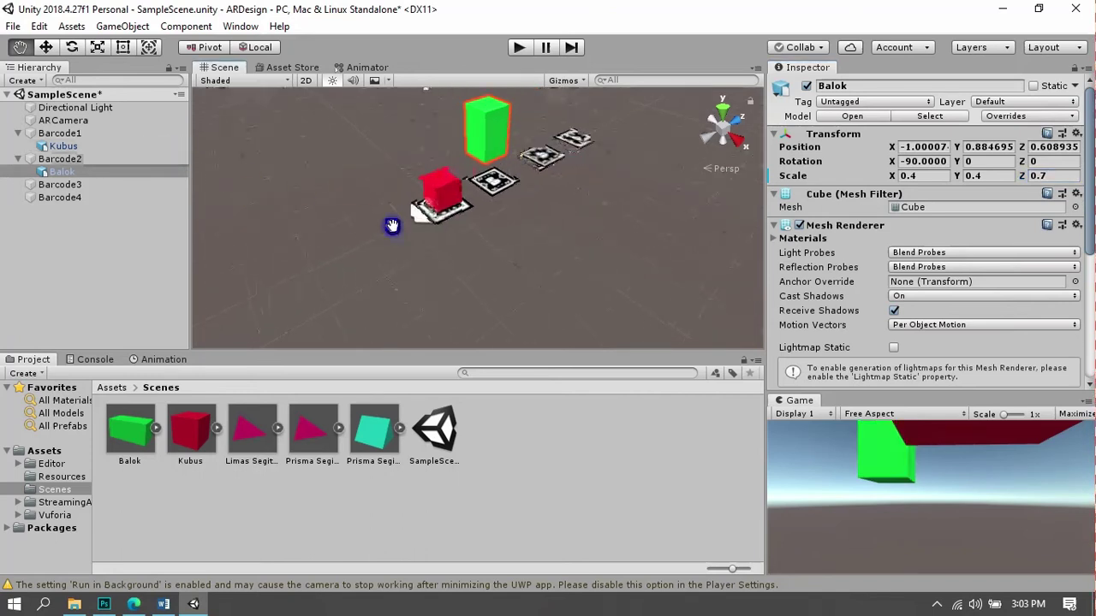
Lower the Balok block toward the Barcode2 marker to a Y position of about 0.13
scroll(488, 124, "down", 3)
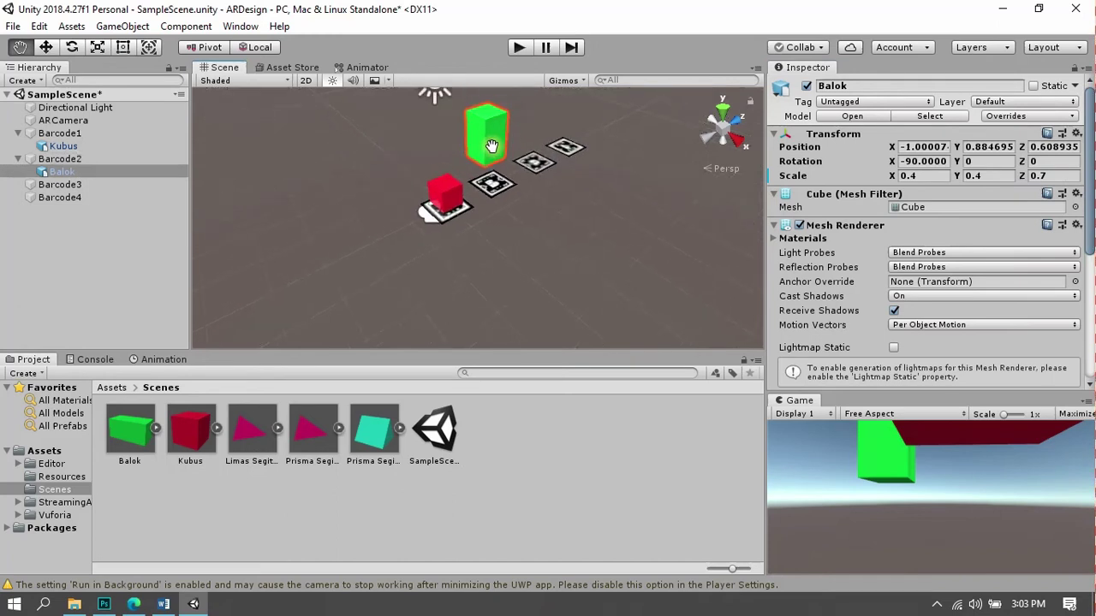
key("w")
left_click_drag(486, 95, 492, 118)
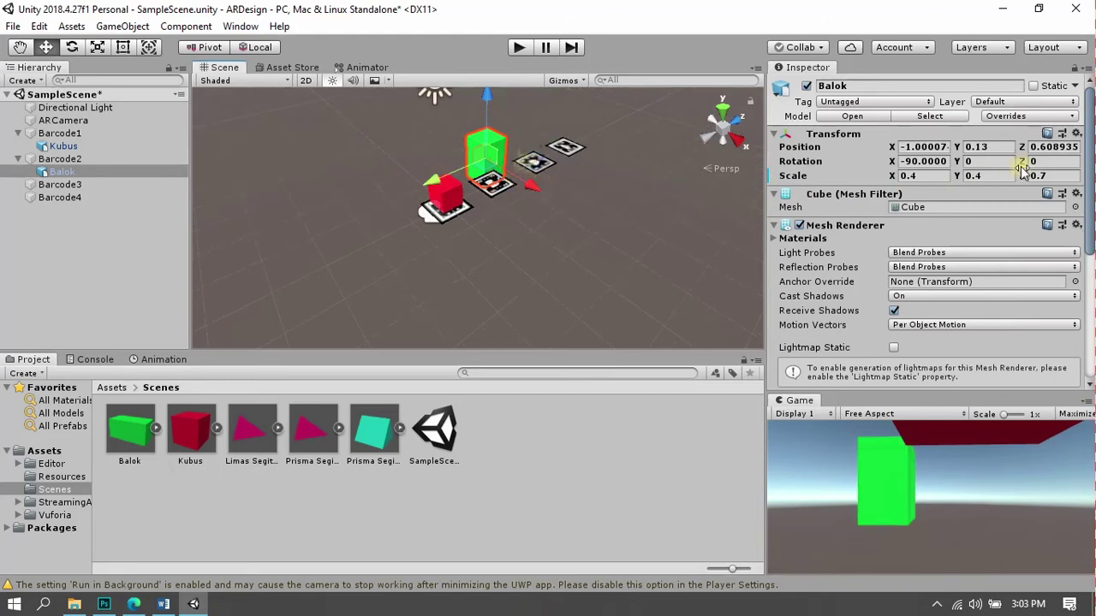
Try a Z scale of 0.4 on the Balok block while stretching it to 0.7 on X and 0.8 on Y
left_click(1048, 176)
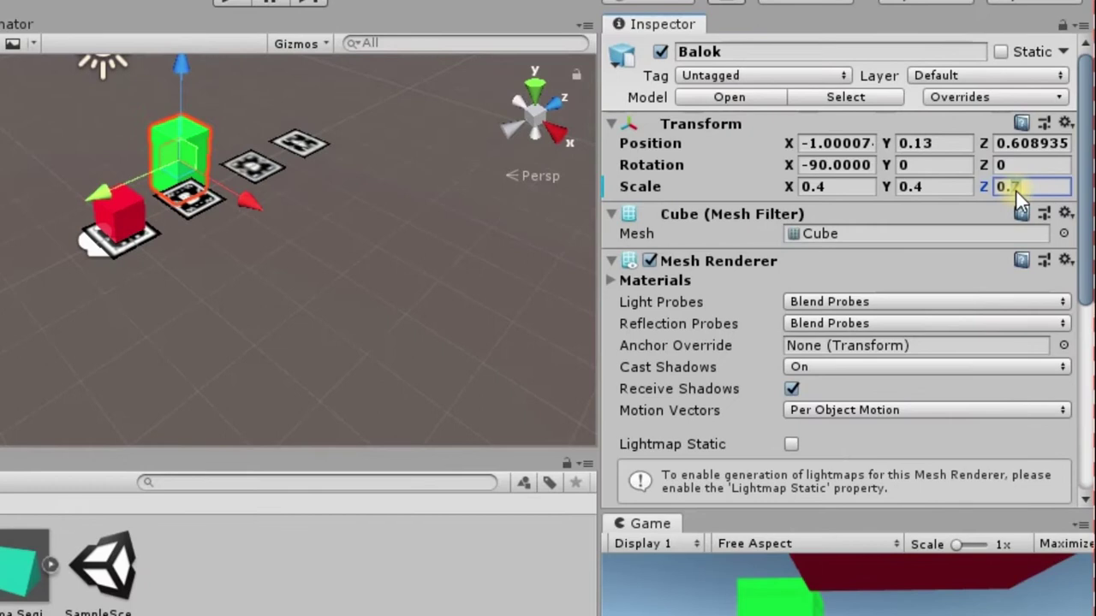
type("0.4")
left_click(810, 187)
type("0.7")
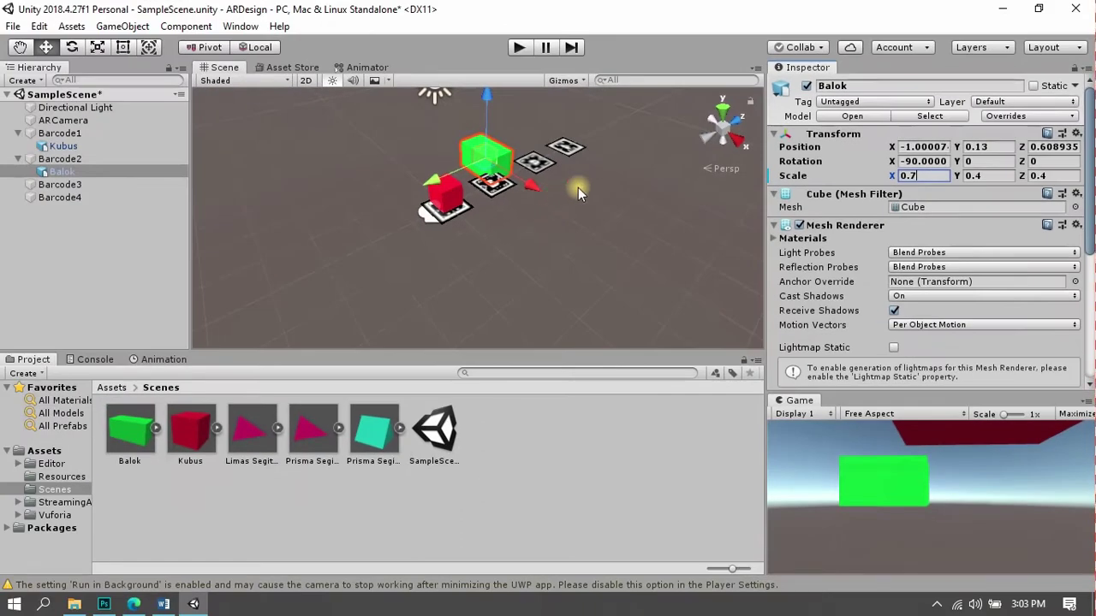
key("BackSpace")
type("4")
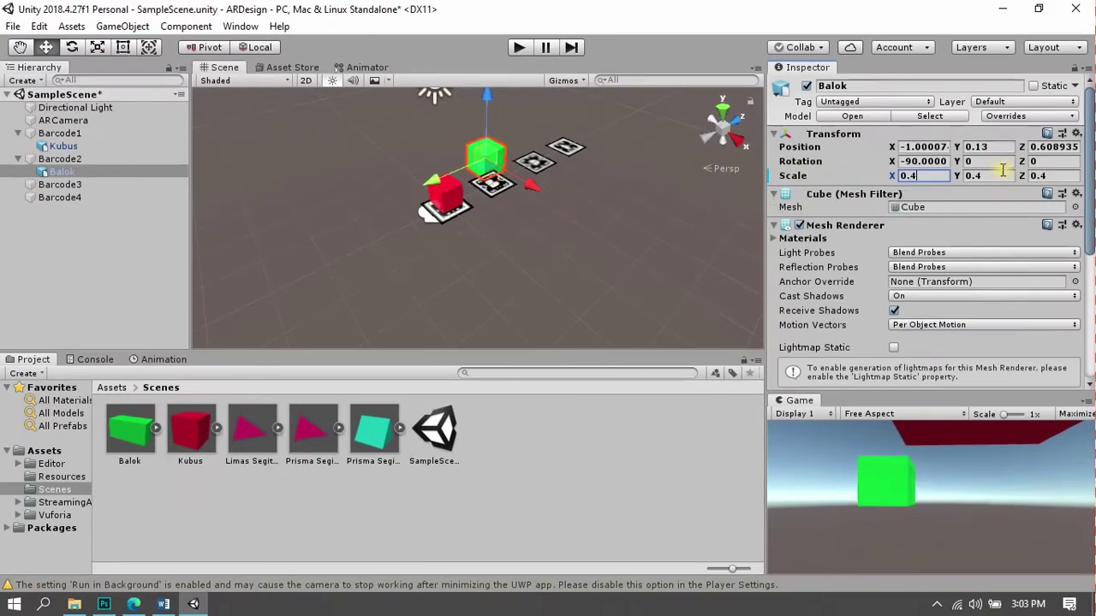
double_click(985, 175)
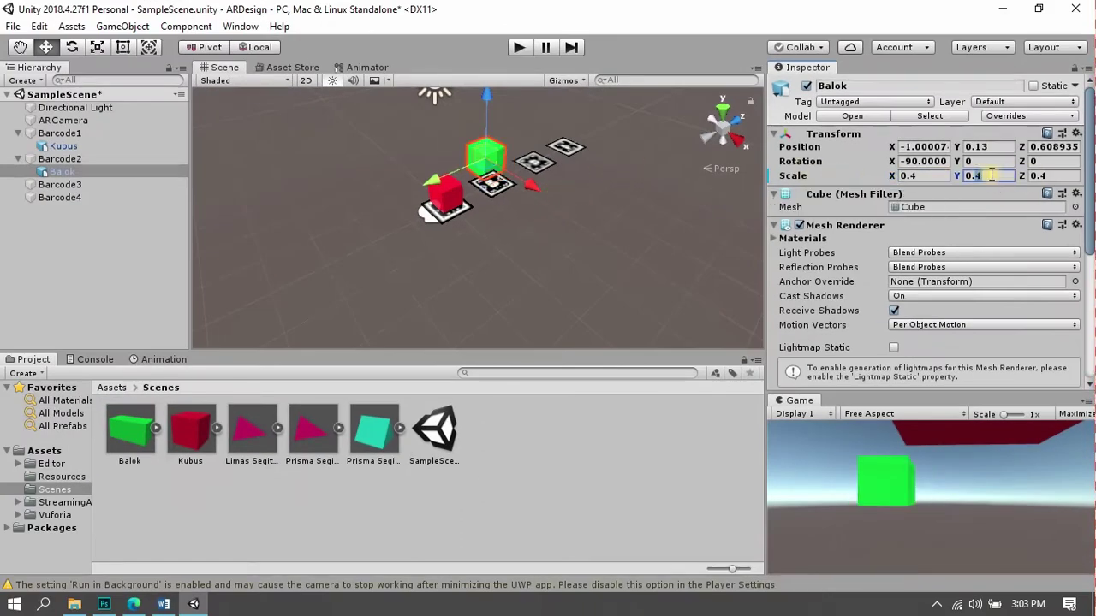
type("0.8")
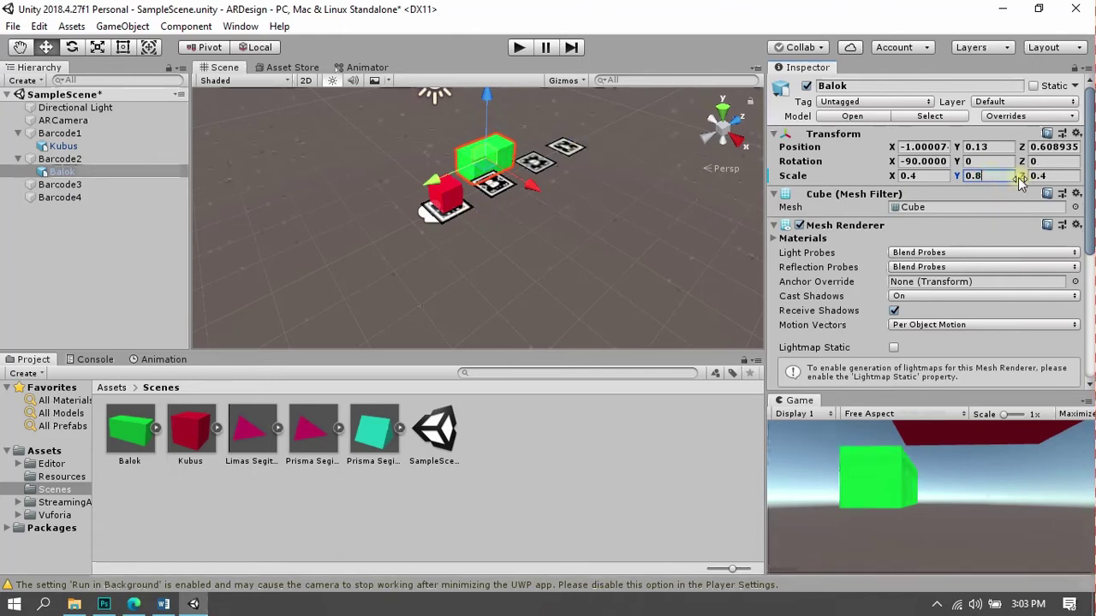
key("BackSpace")
key("BackSpace")
Set the Balok block's scale to 0.3 on X, 0.3 on Y and 0.6 on Z
left_click(1060, 176)
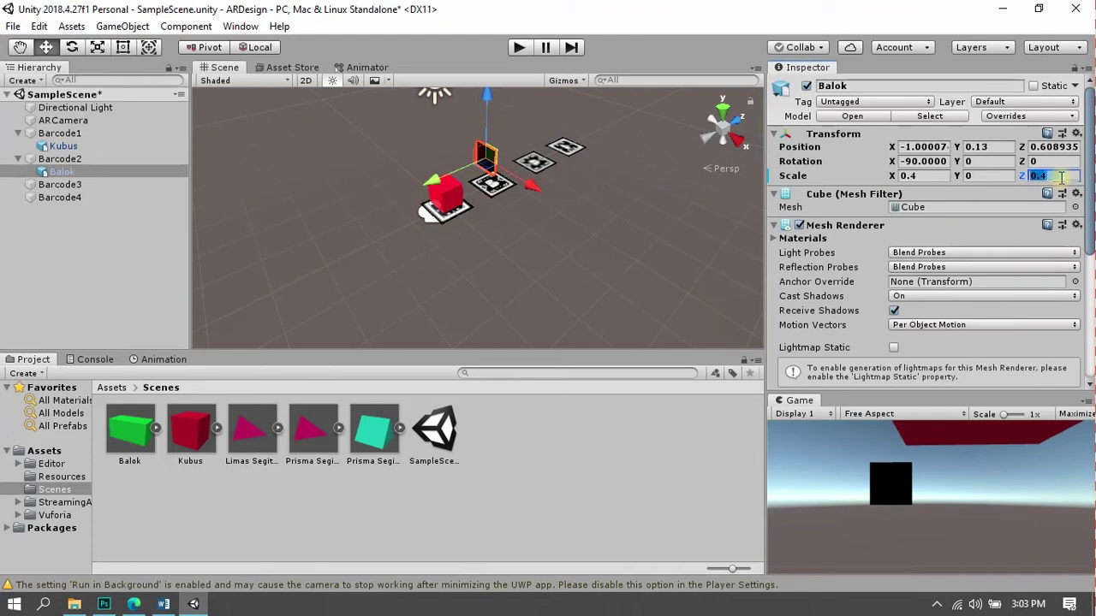
type("0.")
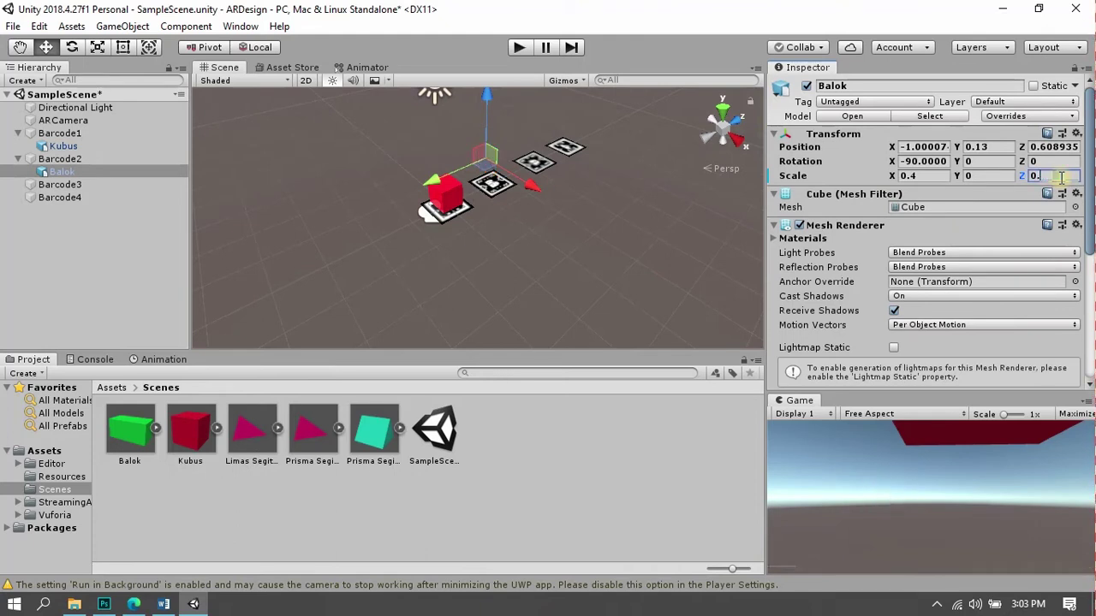
type("6")
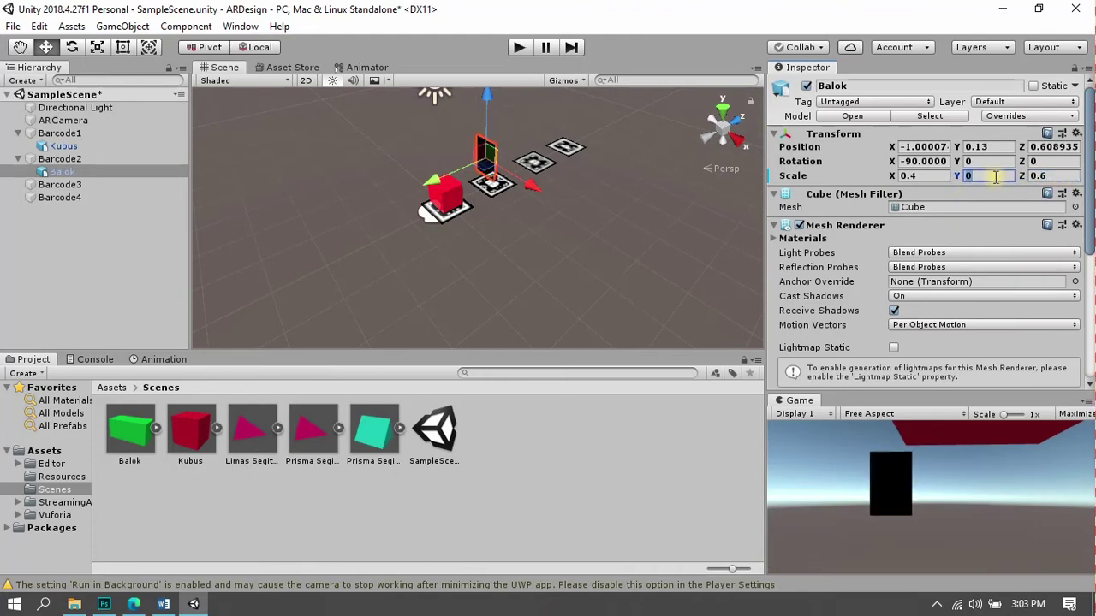
type("3")
left_click(932, 177)
type("0.")
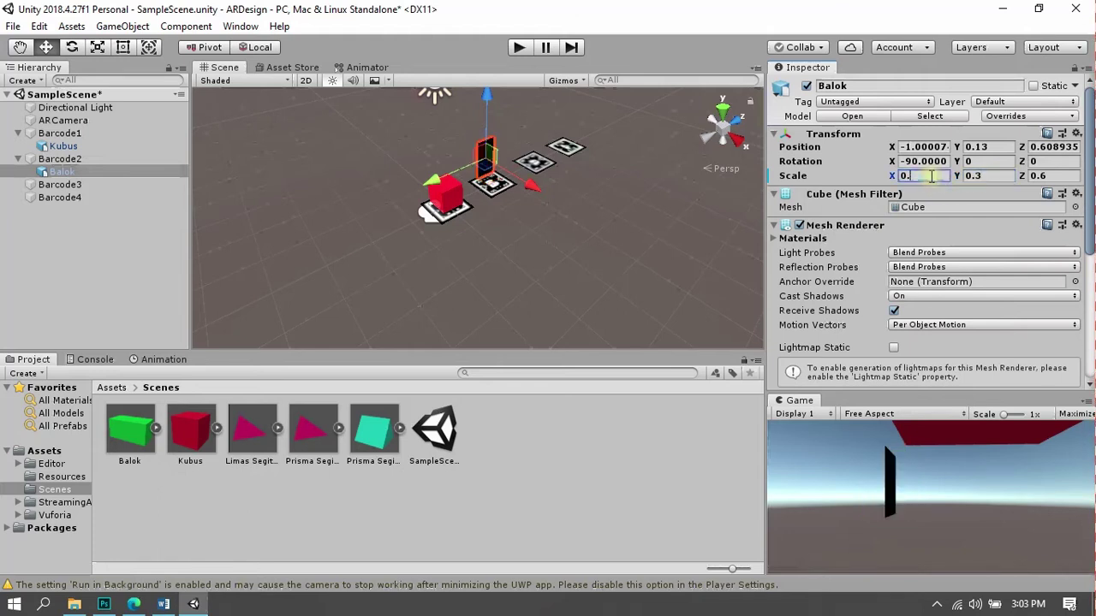
type("3")
Raise the Balok block above the Barcode2 marker to a Y position of about 0.681 and shift it along X to about -0.172
scroll(474, 196, "up", 5)
key("q")
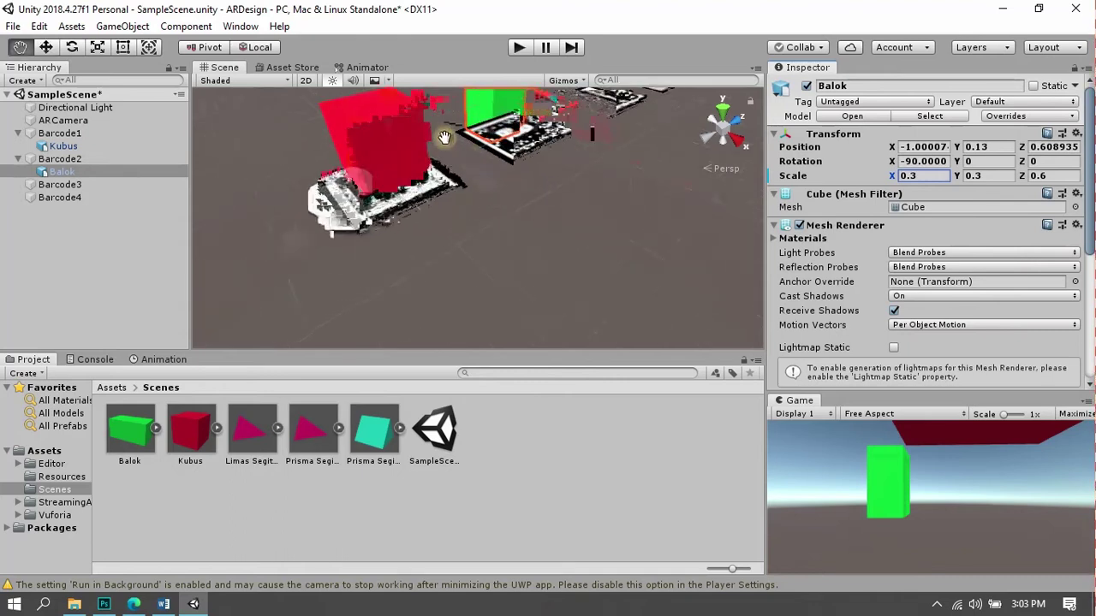
scroll(465, 126, "up", 3)
left_click_drag(466, 137, 574, 191)
key("w")
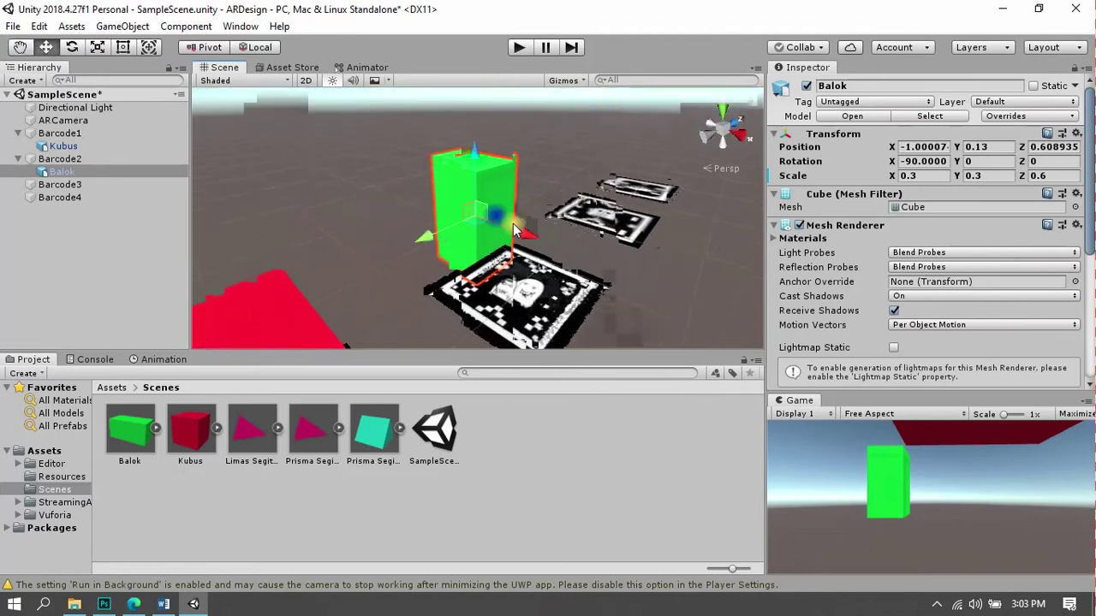
left_click_drag(520, 238, 541, 255)
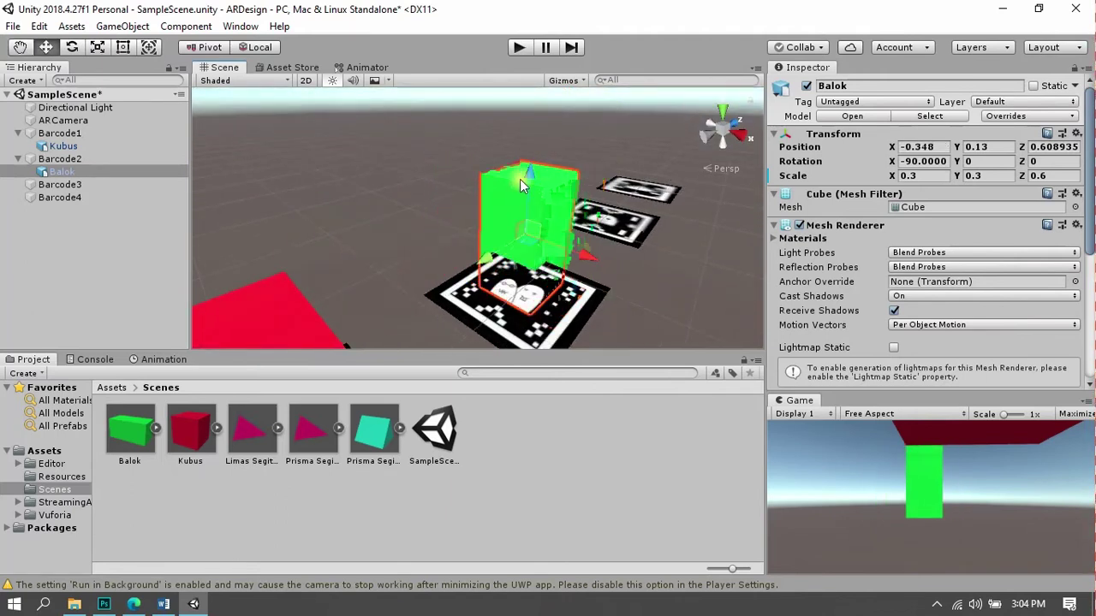
left_click_drag(525, 177, 539, 128)
left_click_drag(600, 190, 637, 206)
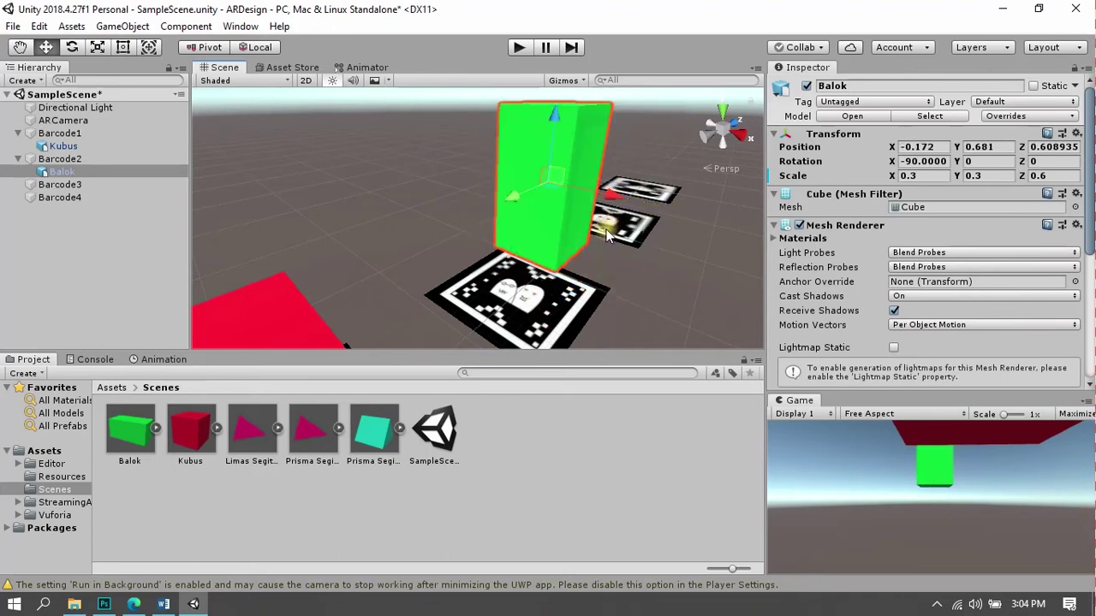
Center the Balok block over the Barcode2 marker at about X 0.014 and Z -0.027
key("q")
left_click_drag(506, 265, 628, 271, "alt")
mouse_move(518, 217)
right_mouse_down()
mouse_move(644, 218)
mouse_move(724, 307)
right_mouse_up()
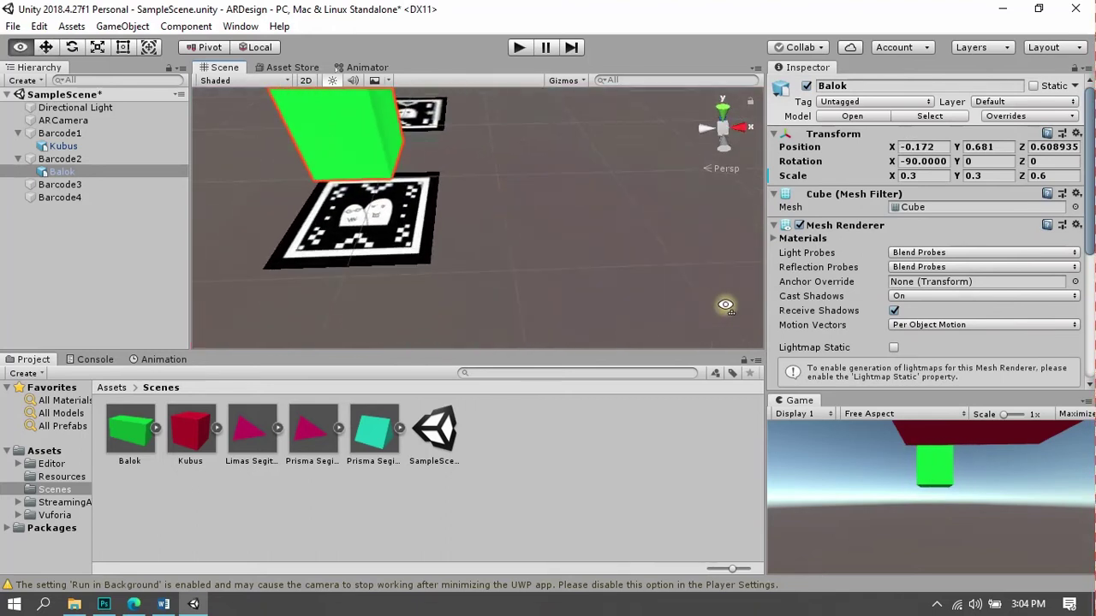
mouse_move(389, 174)
left_mouse_down("alt")
mouse_move(602, 231)
mouse_move(365, 164)
mouse_move(641, 303)
mouse_move(573, 250)
left_mouse_up("alt")
key("w")
mouse_move(452, 163)
left_mouse_down()
mouse_move(457, 204)
mouse_move(459, 190)
mouse_move(539, 188)
mouse_move(549, 201)
left_mouse_up()
Shorten the Balok block to a Z scale of 0.45 and deselect it
scroll(530, 226, "down", 3)
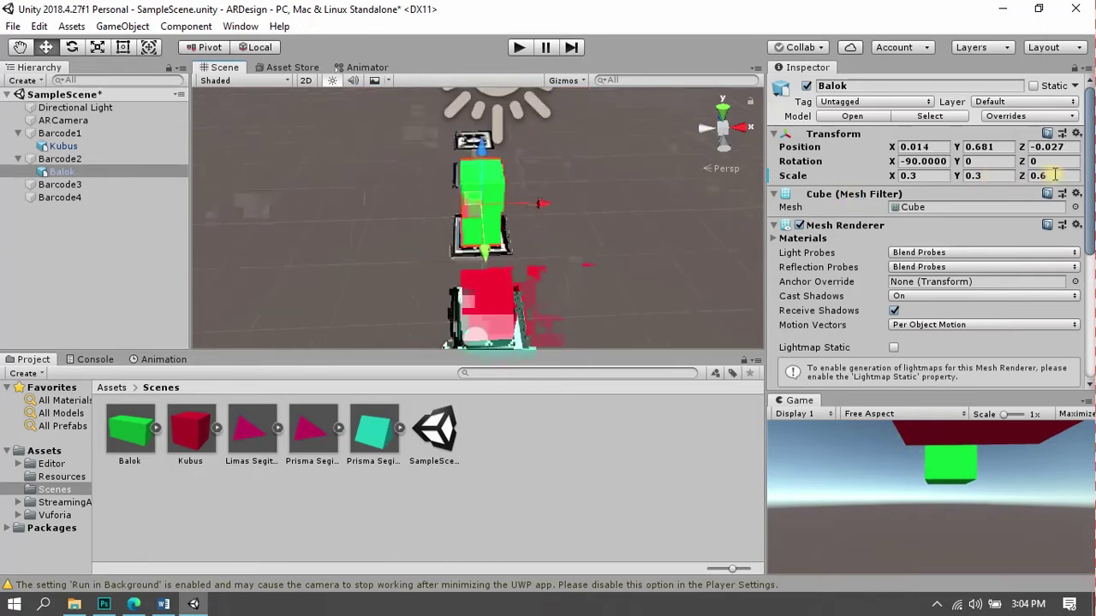
type("0")
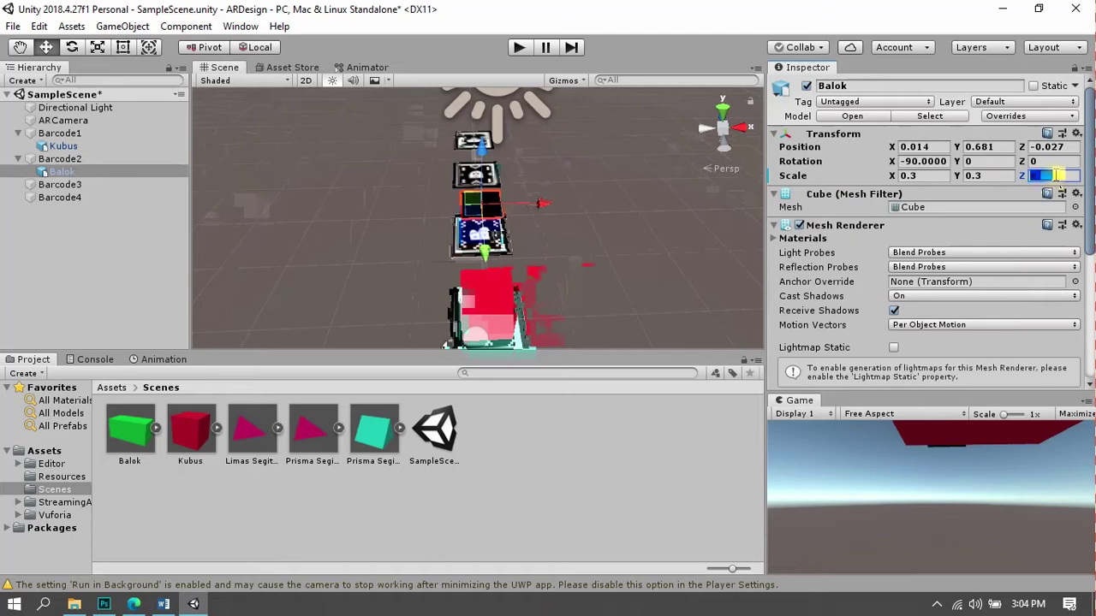
type("0.5")
key("BackSpace")
type("45")
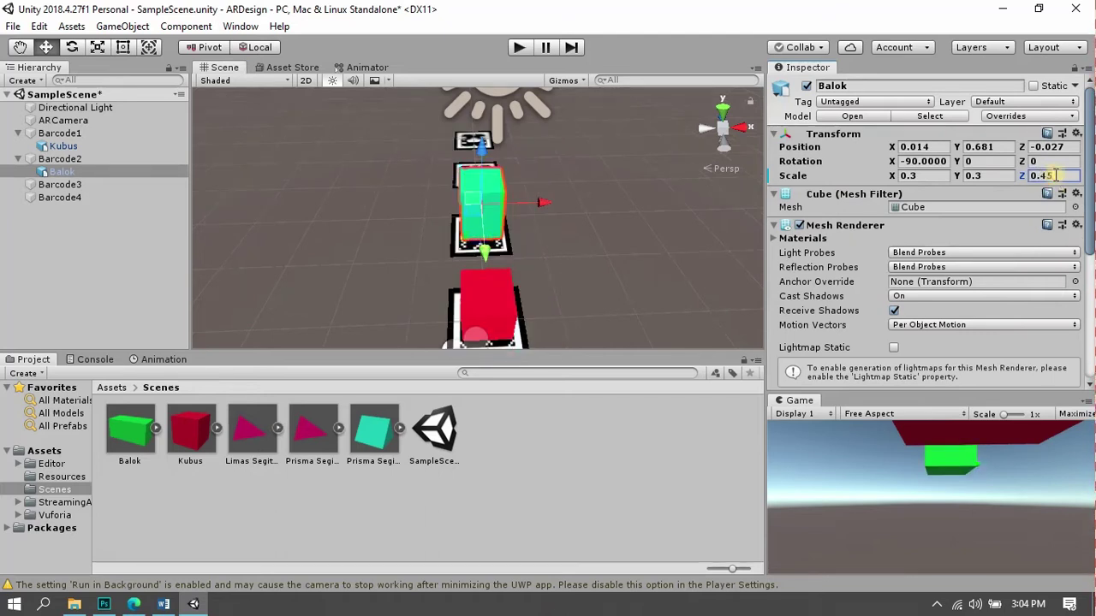
left_click(610, 265)
Add the Limas Segitiga model to the scene as a child of the Barcode3 image target
left_click_drag(620, 250, 562, 226, "alt")
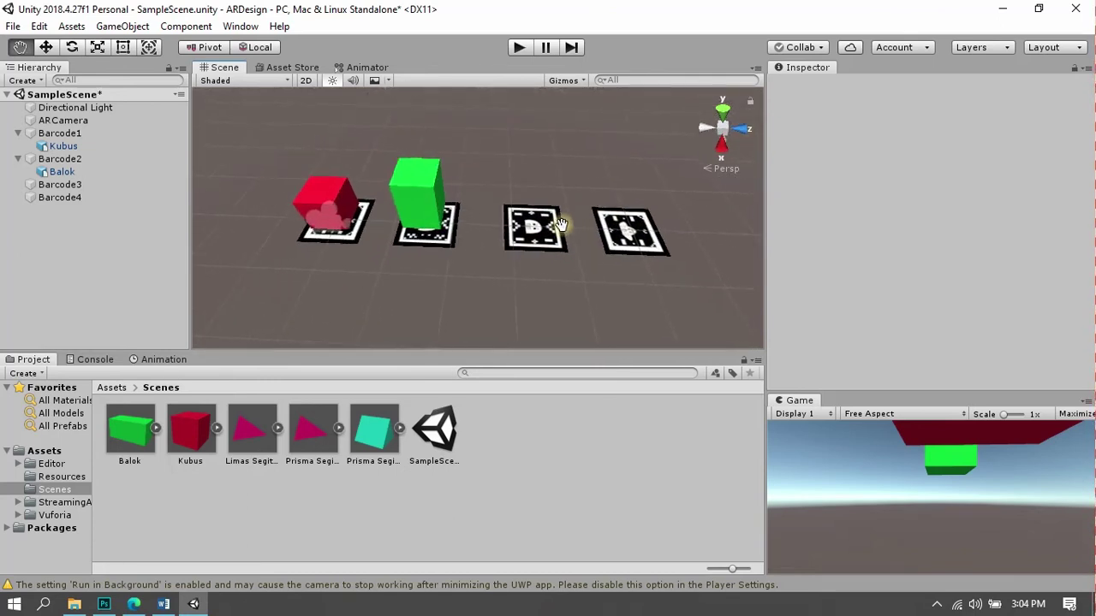
left_click_drag(265, 447, 180, 327)
left_click_drag(82, 195, 71, 188)
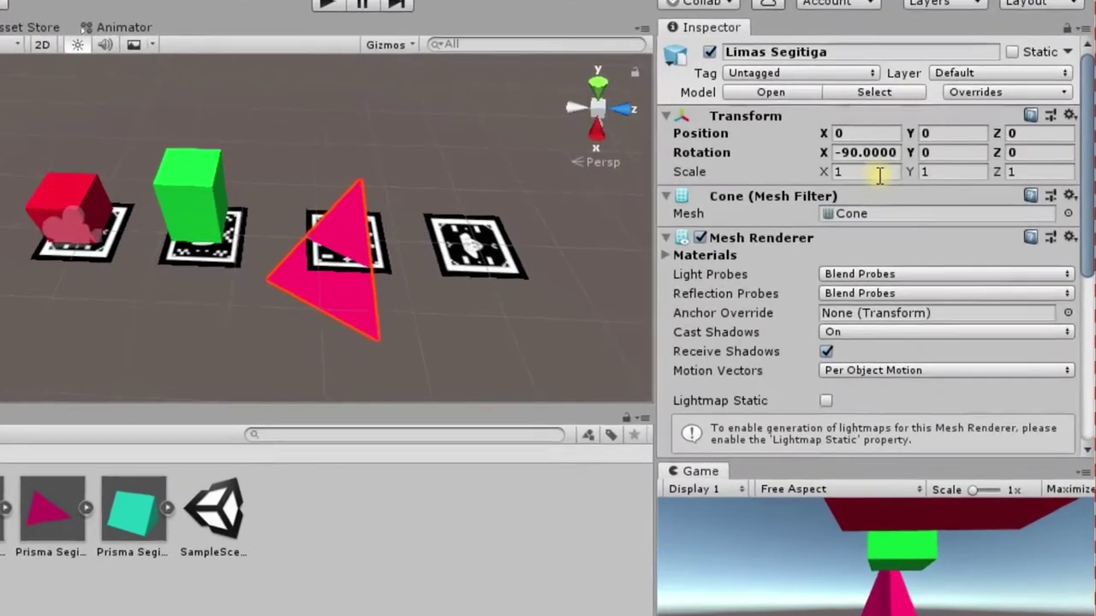
Scale the Limas Segitiga pyramid down to 0.3 on the X, Y and Z axes
left_click_drag(926, 176, 846, 175)
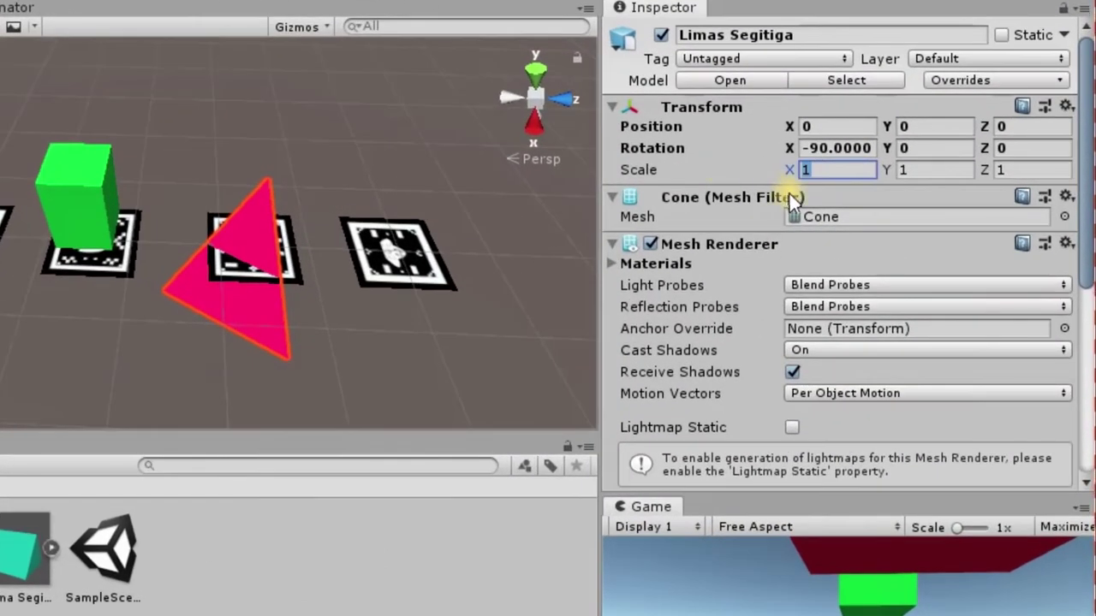
type("0.3")
key("Tab")
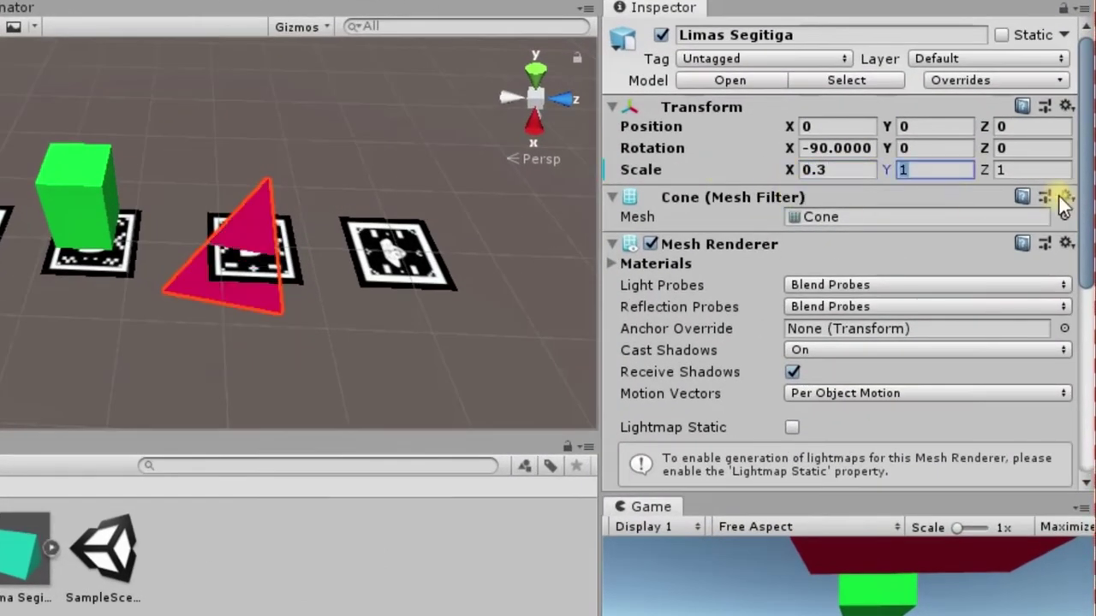
type("0.3")
key("Tab")
type("0.3")
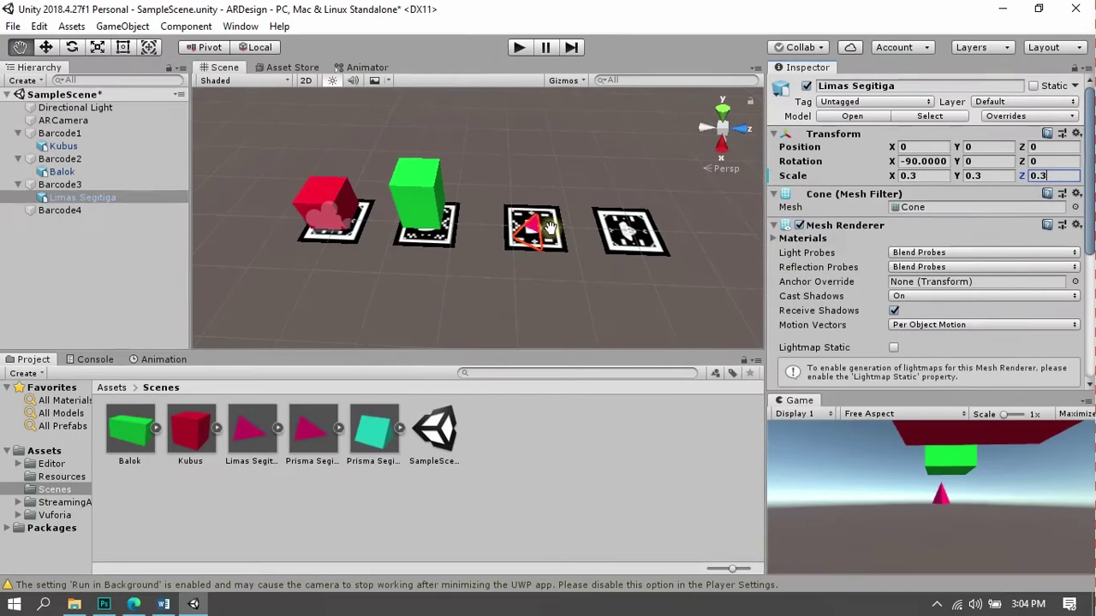
Raise the Limas Segitiga pyramid above the Barcode3 marker to a Y position of 0.64
left_click(45, 47)
left_click_drag(544, 199, 546, 176)
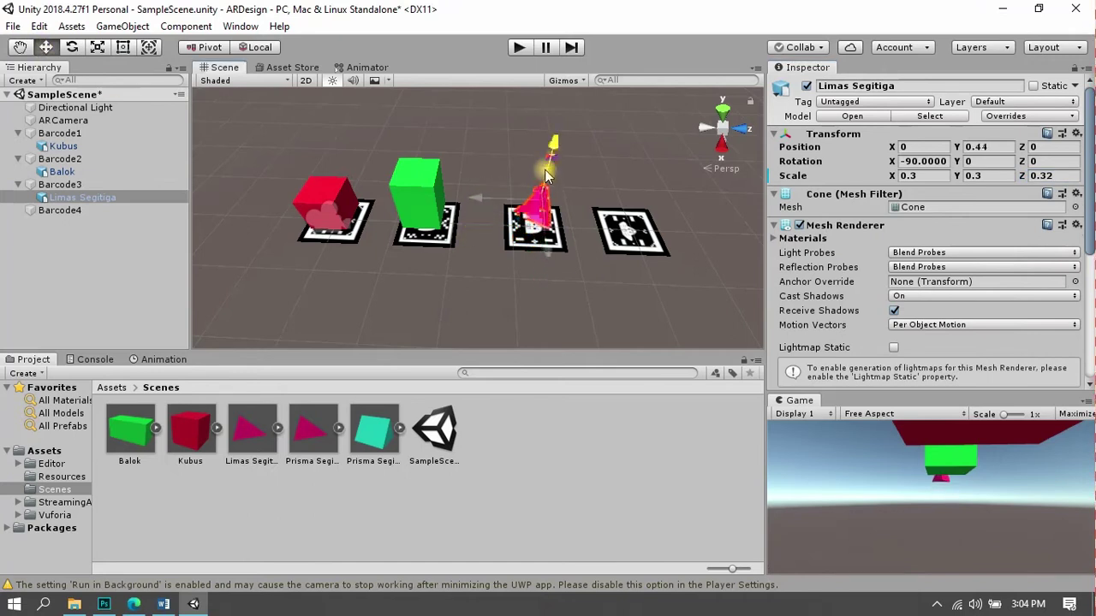
left_click(20, 48)
left_click(44, 50)
left_click(21, 49)
left_click(43, 51)
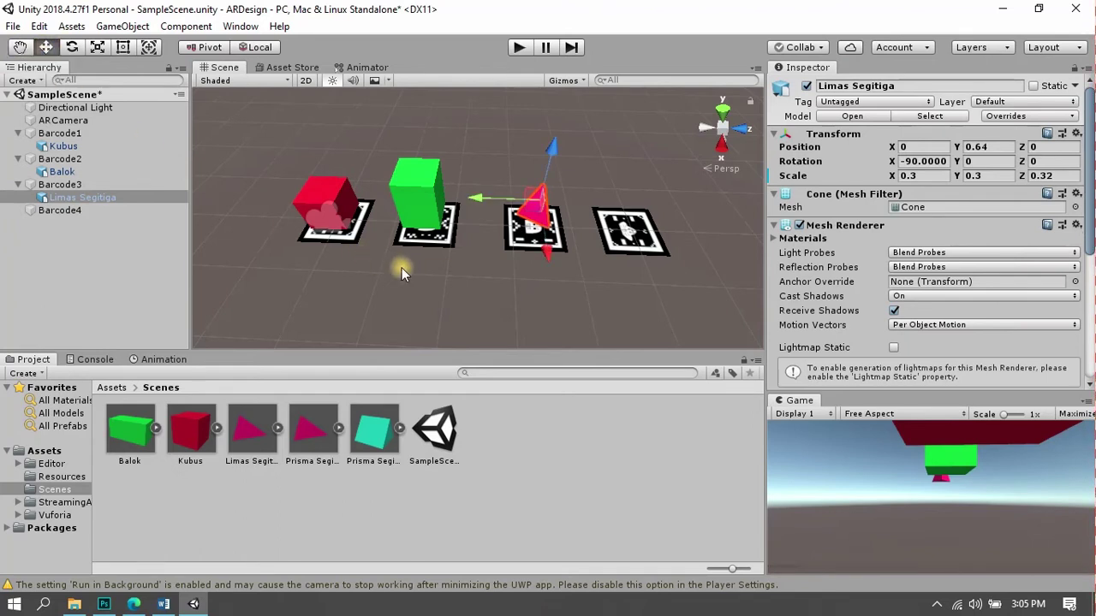
key("q")
key("w")
key("q")
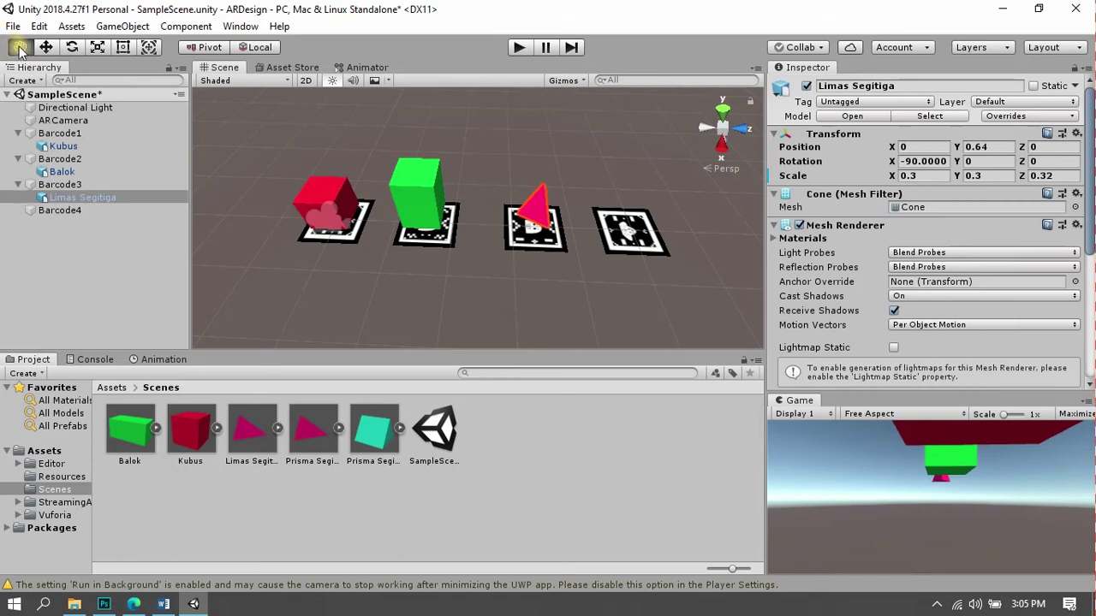
key("w")
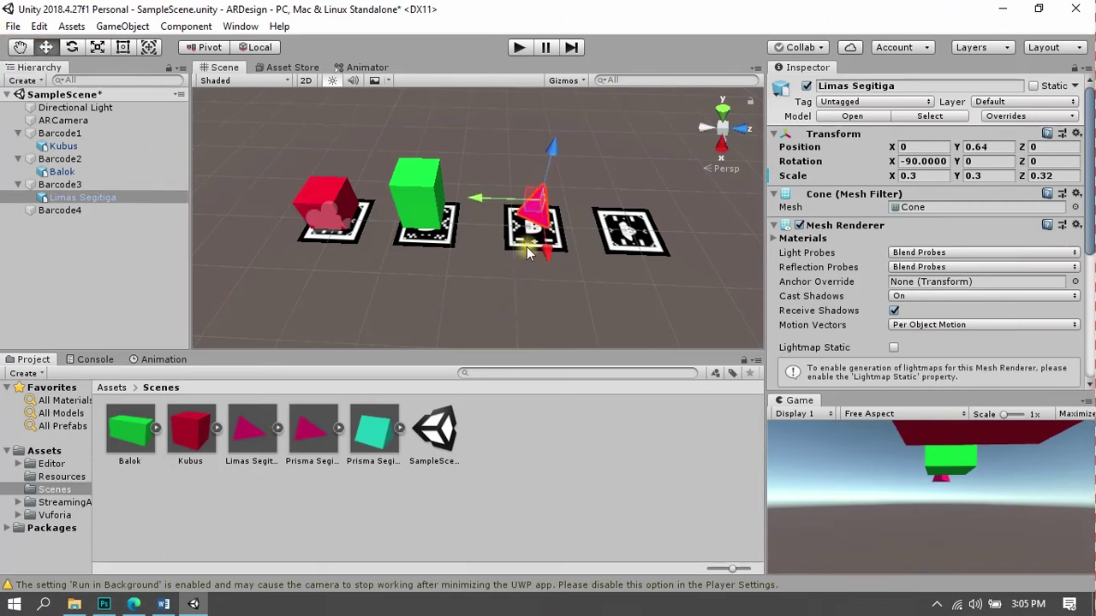
Centre the Limas Segitiga pyramid over the Barcode3 marker by shifting it to a Z position of about 0.05
scroll(546, 239, "up", 2)
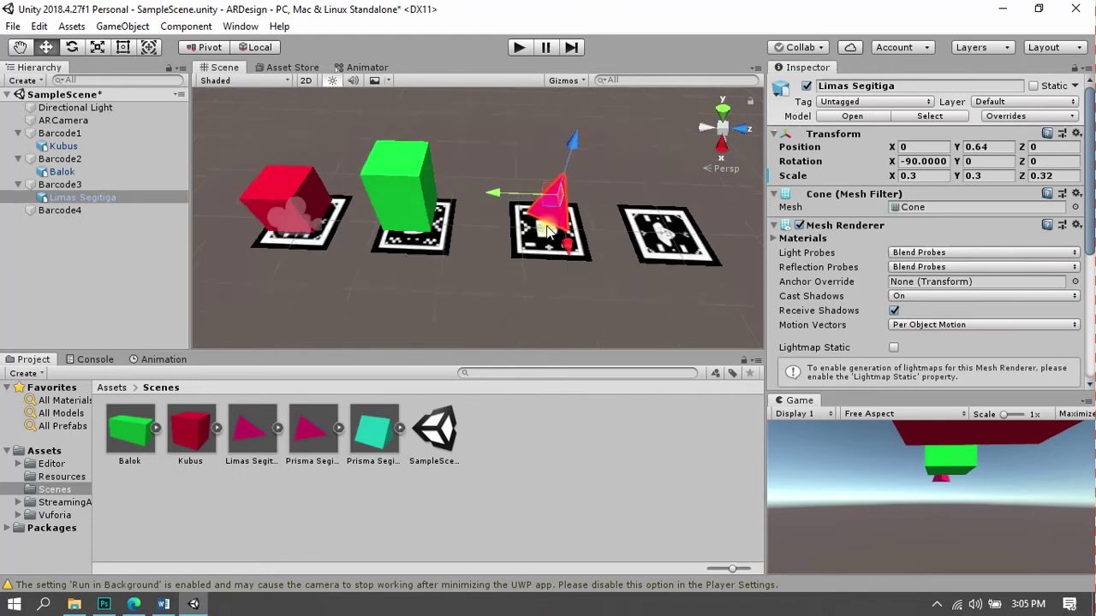
scroll(547, 231, "up", 4)
right_click_drag(671, 264, 634, 265)
mouse_move(634, 266)
left_mouse_down()
mouse_move(502, 252)
mouse_move(489, 227)
mouse_move(428, 194)
left_mouse_up()
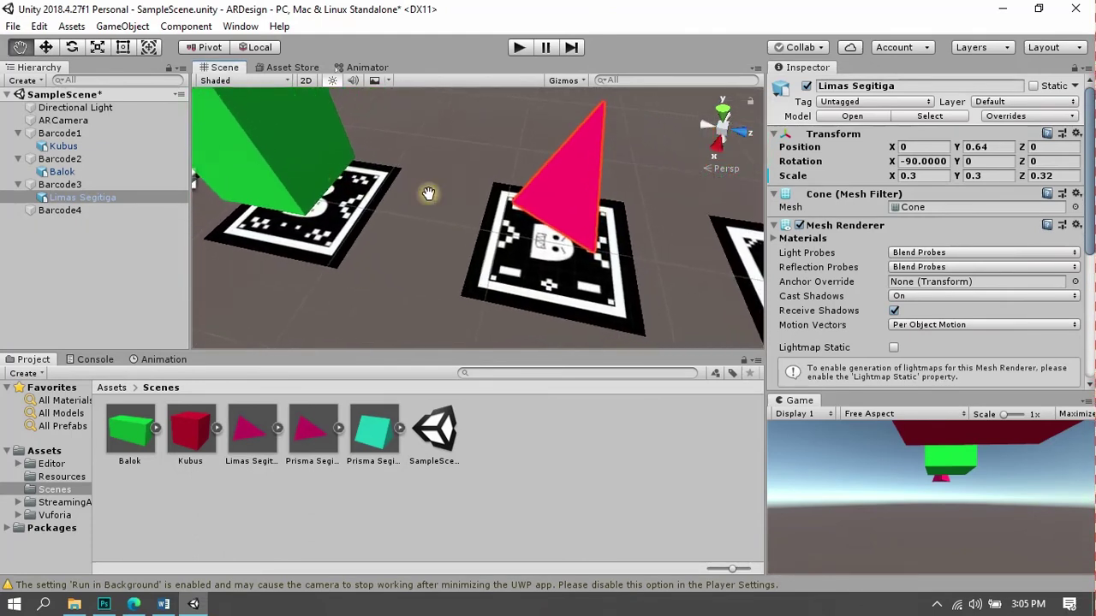
mouse_move(679, 237)
left_mouse_down()
mouse_move(433, 237)
mouse_move(399, 247)
left_mouse_up()
key("w")
left_click_drag(433, 162, 520, 178)
right_click_drag(550, 139, 540, 228)
scroll(541, 228, "down", 8)
right_click_drag(540, 191, 514, 241)
left_click(515, 240)
middle_click_drag(548, 169, 520, 275)
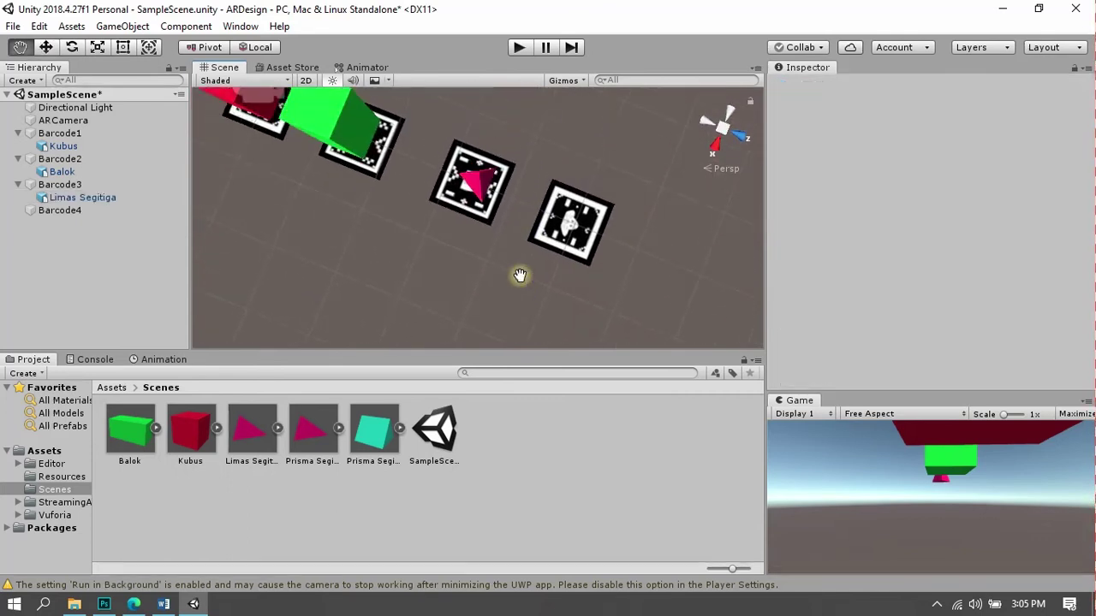
left_click(474, 183)
left_click_drag(426, 161, 418, 159)
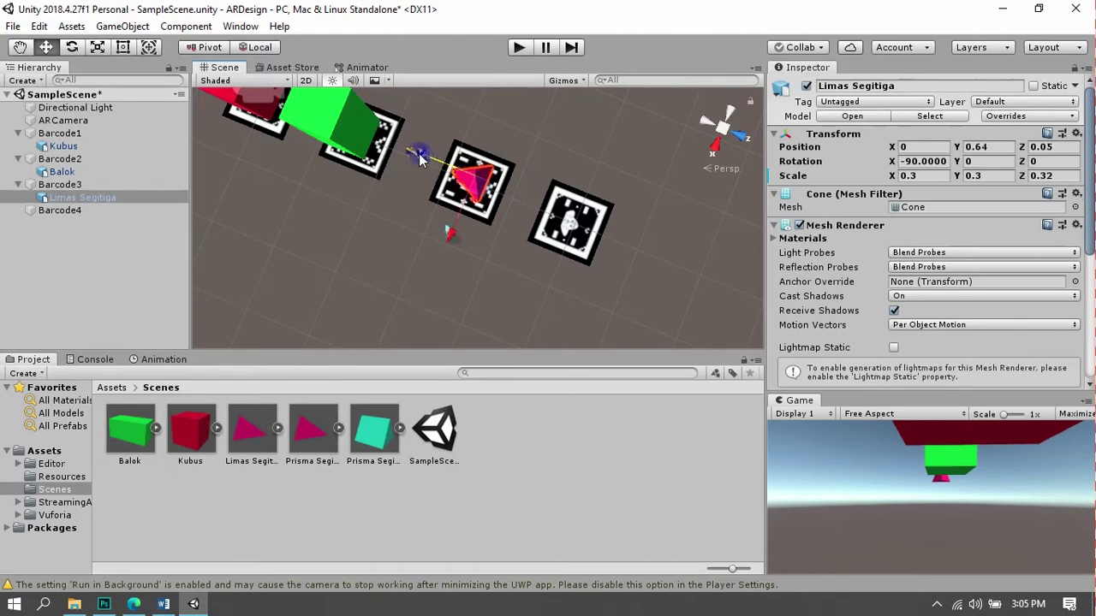
key("q")
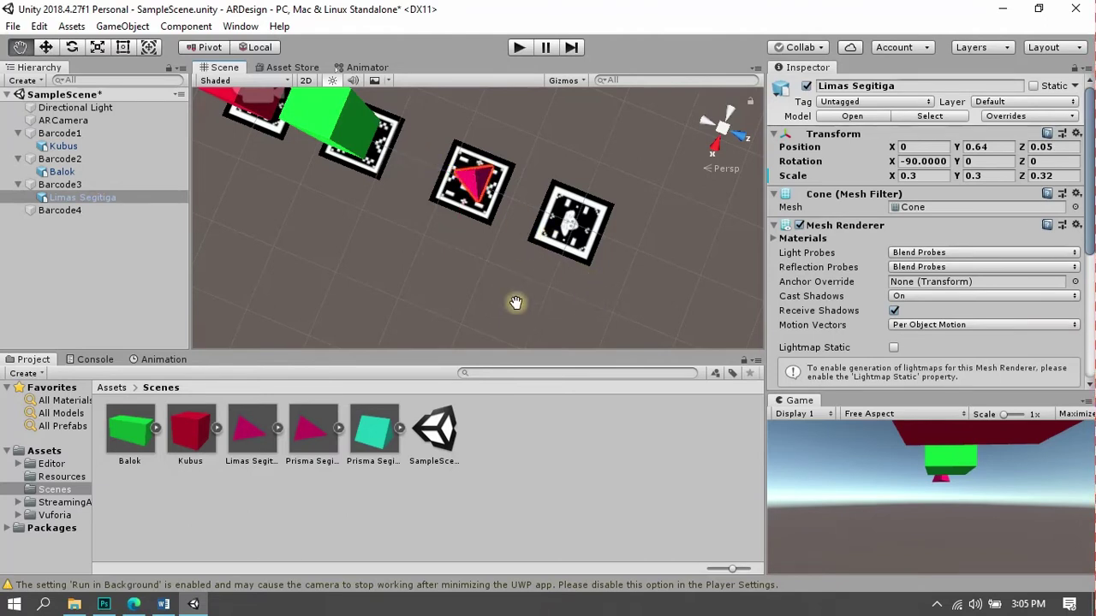
Add the Prisma Segitiga model as a child of Barcode4 and scale it to 0.3 on the X, Y and Z axes
left_click_drag(394, 453, 77, 211)
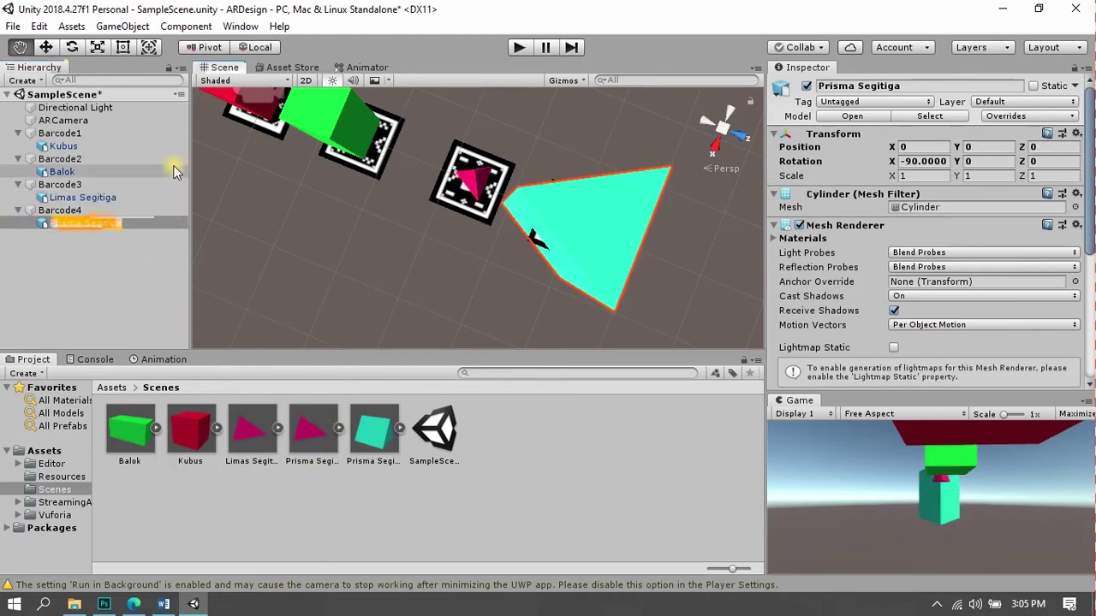
key("w")
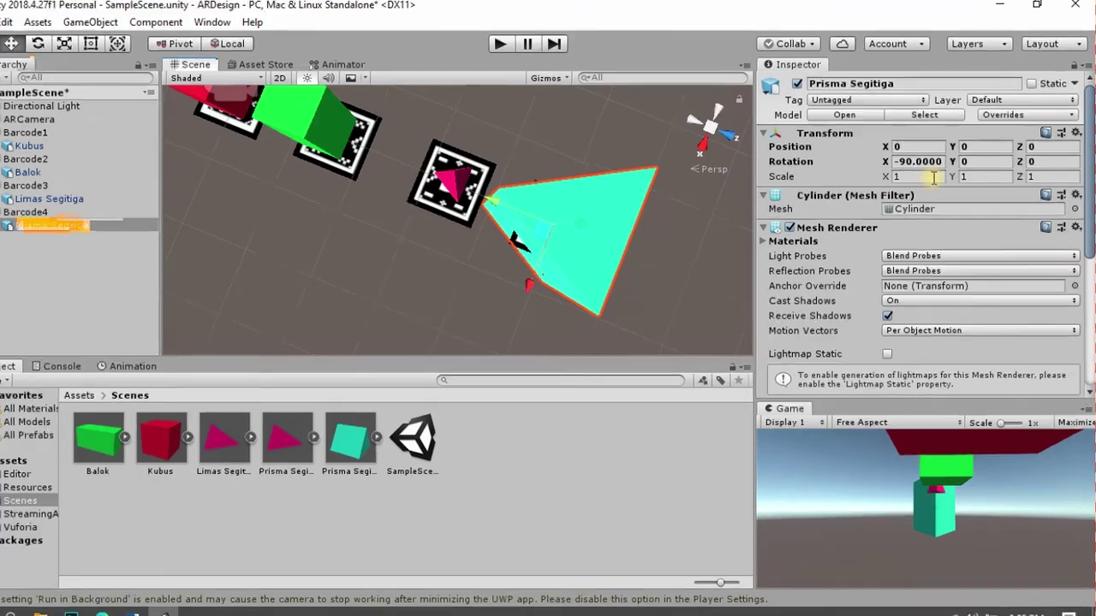
left_click(880, 176)
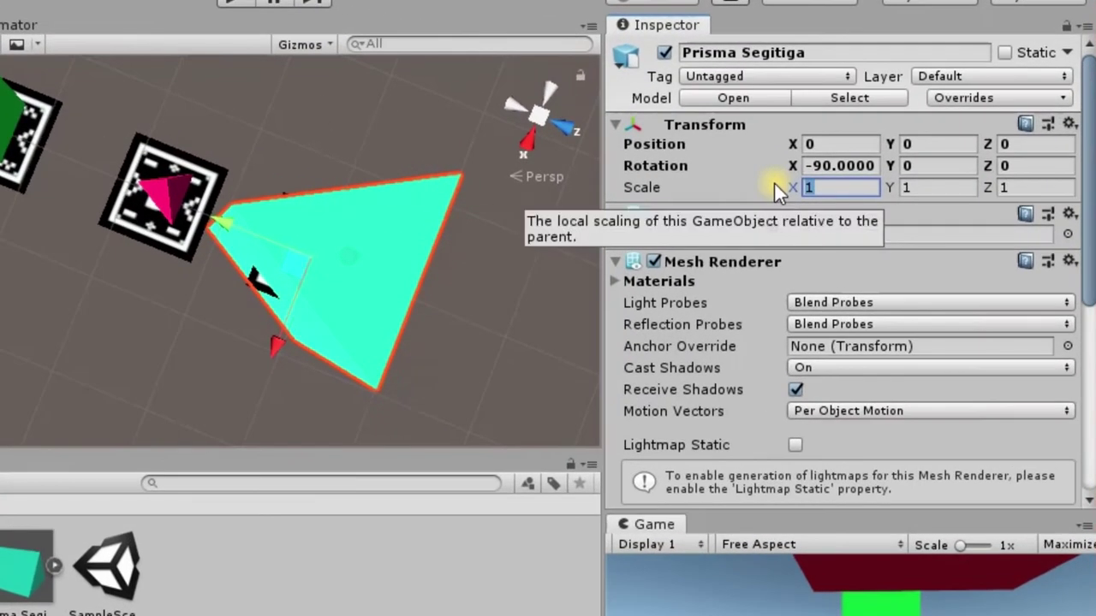
type("0.3")
key("Tab")
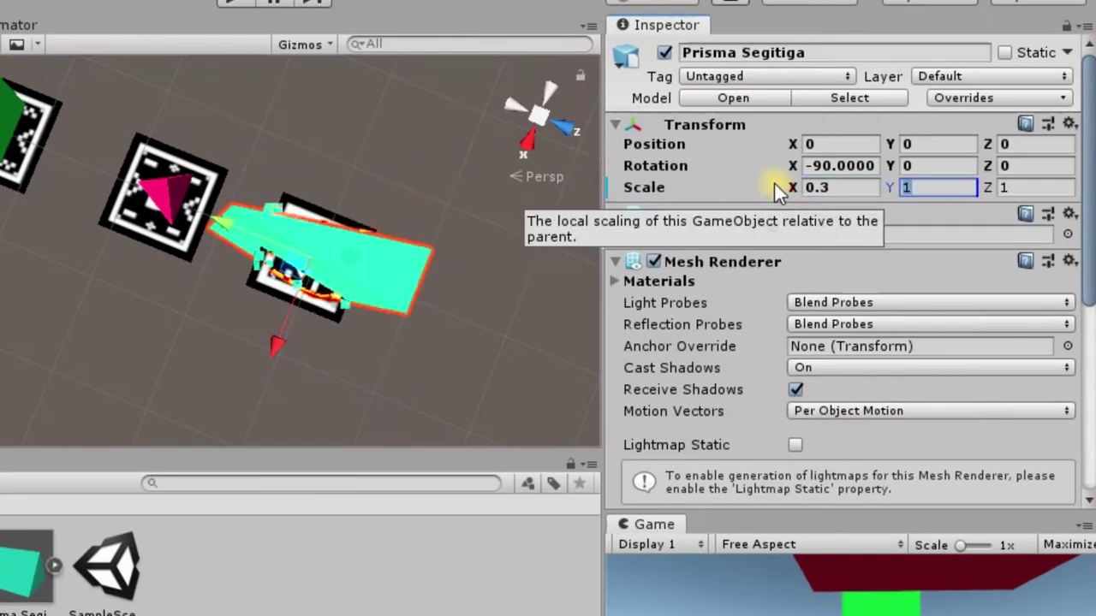
type("0.3")
key("Tab")
type("0.")
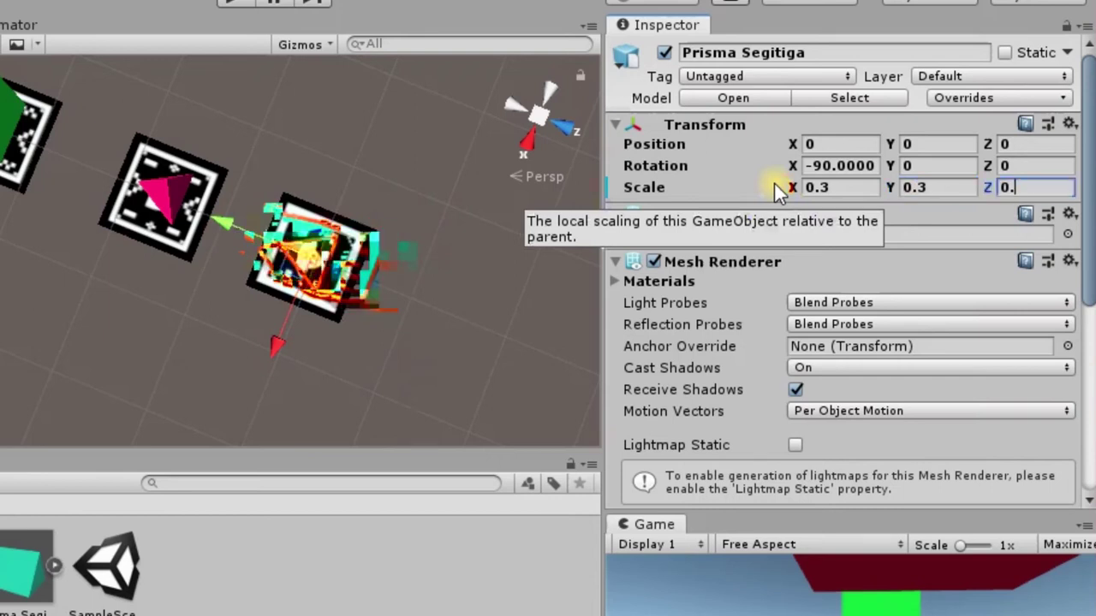
type("3")
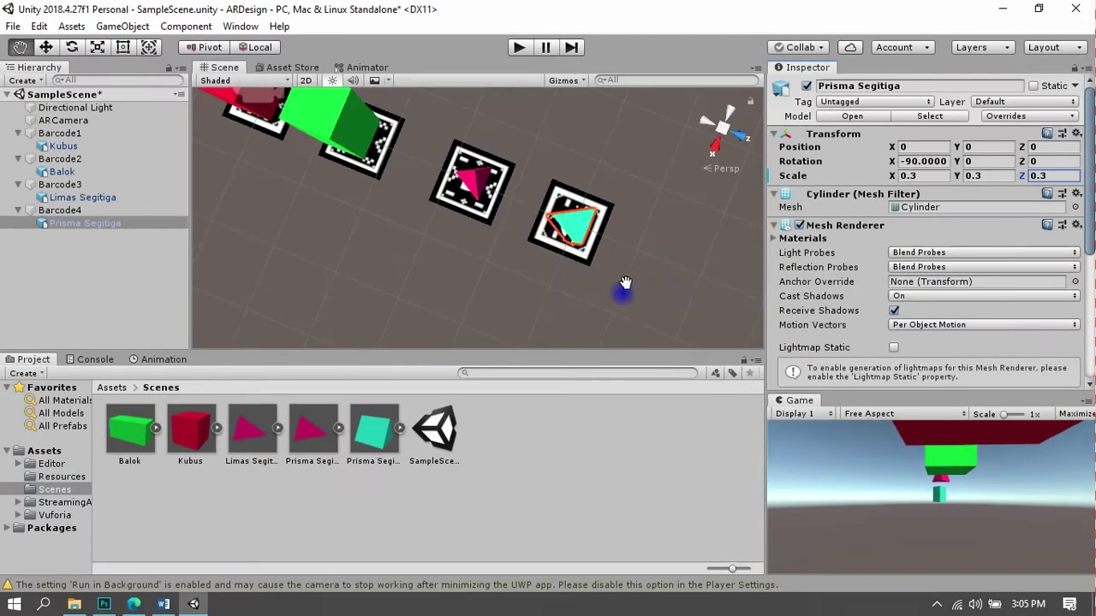
Raise the Prisma Segitiga prism above the Barcode4 marker to a Y position of about 0.49
left_click_drag(625, 283, 663, 196)
right_click_drag(613, 239, 658, 83)
right_click_drag(664, 281, 673, 233)
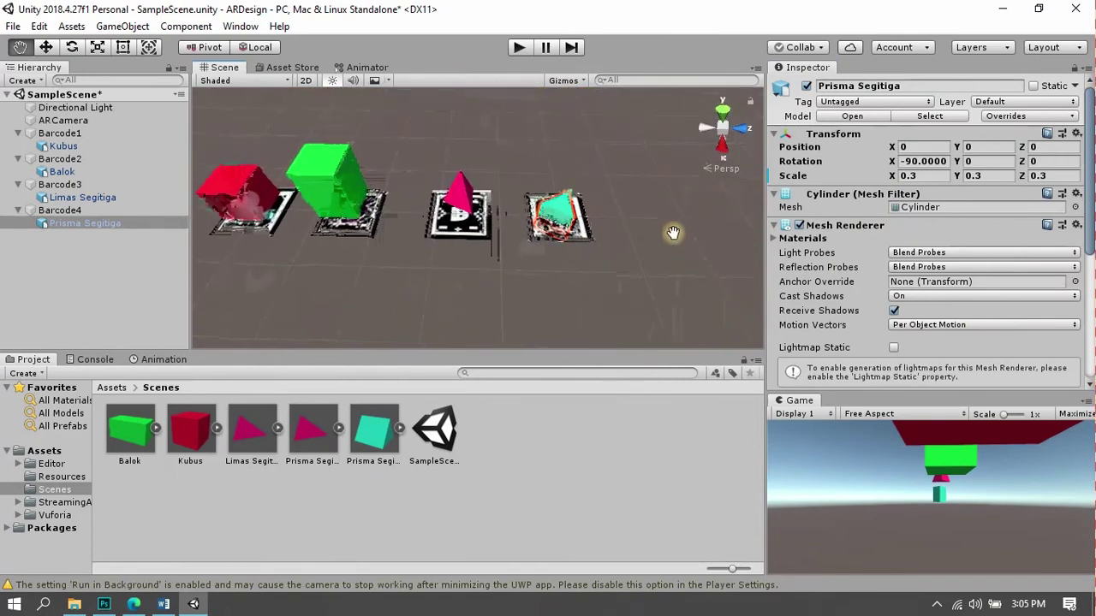
key("w")
left_click_drag(575, 186, 580, 163)
right_click_drag(465, 233, 562, 223)
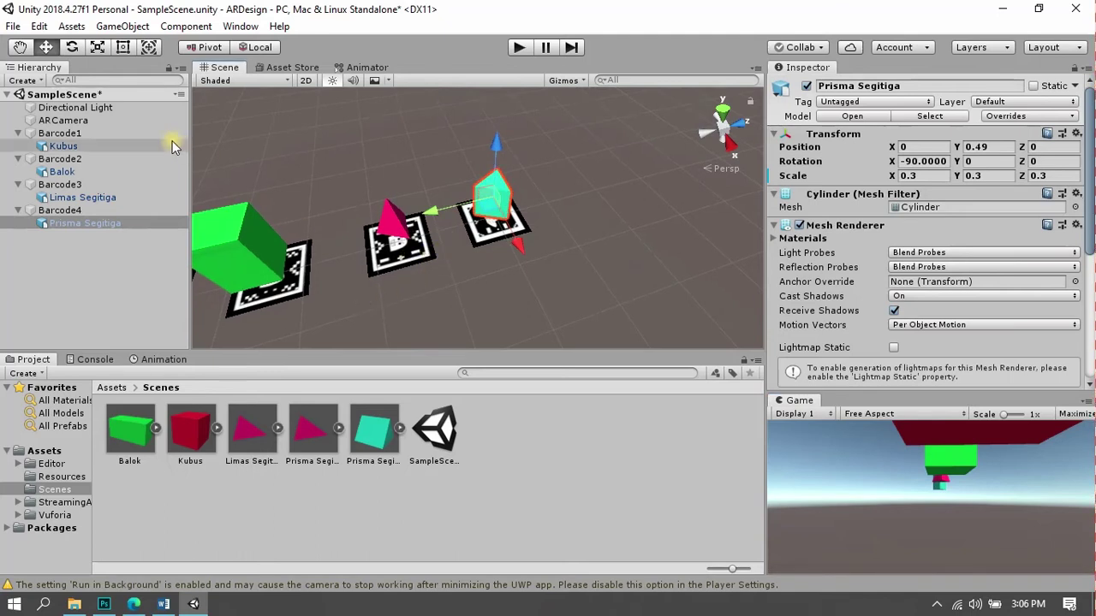
Move the ARCamera in front of the Kubus cube to about X -0.08, Y 0.43, Z -1.23, and deselect it
left_click(74, 120)
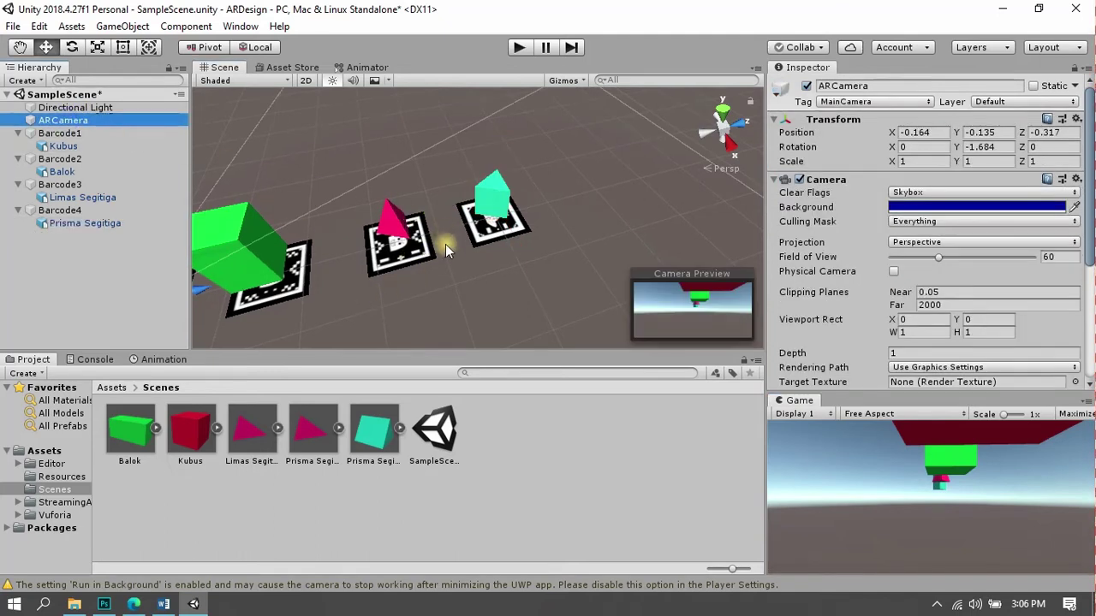
scroll(446, 250, "down", 4)
left_click_drag(259, 276, 322, 239)
left_click_drag(322, 299, 189, 267)
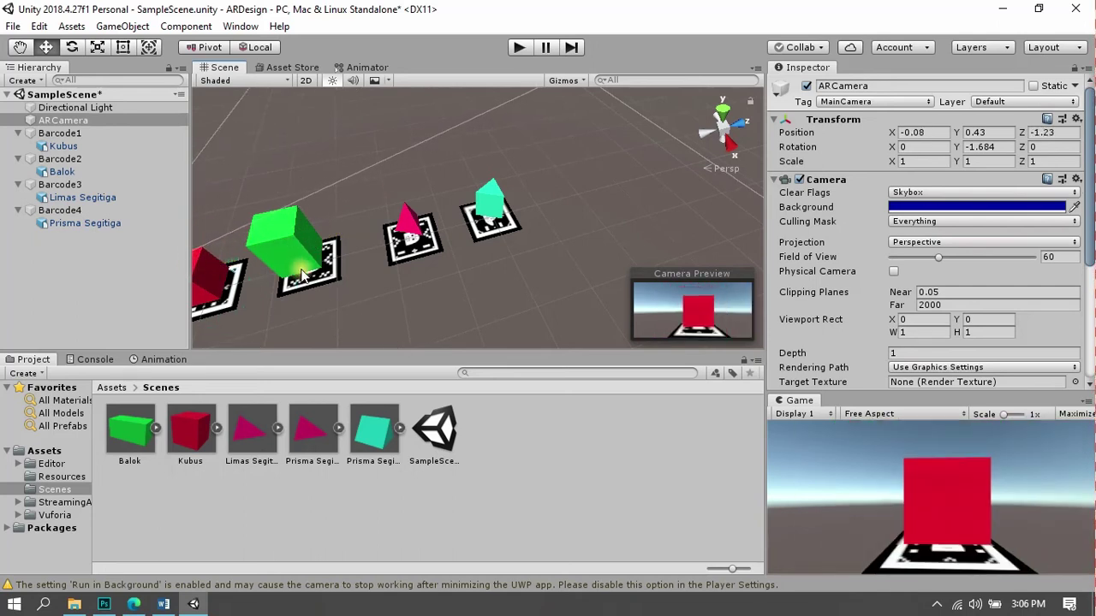
left_click(314, 314)
Inspect the four models on their barcode markers by selecting each one in turn
right_click_drag(306, 302, 266, 299)
middle_click_drag(266, 299, 502, 274)
middle_click_drag(580, 289, 528, 301)
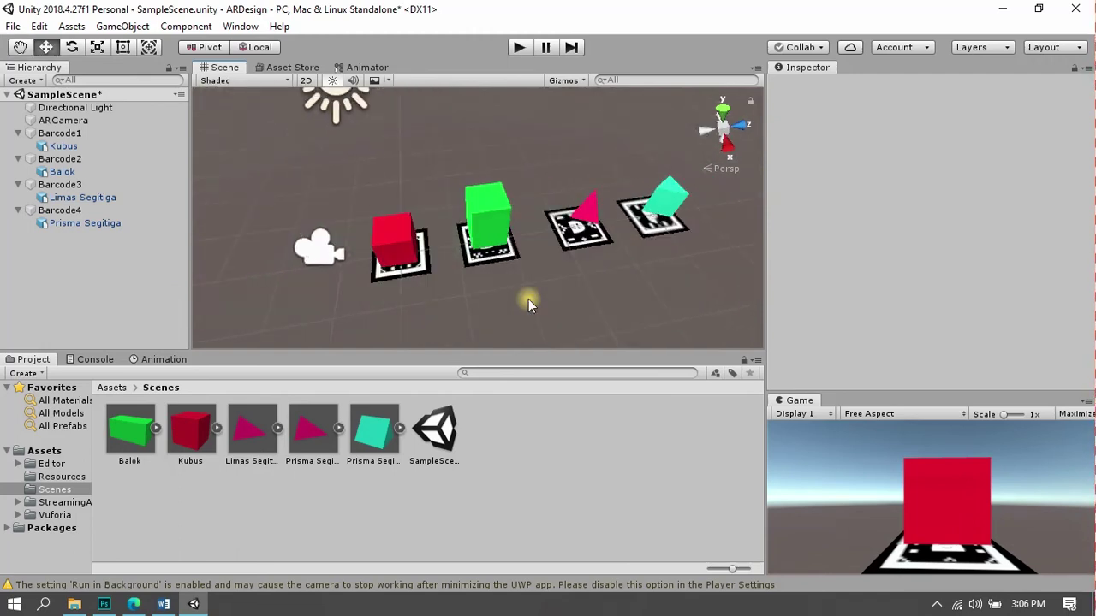
left_click(394, 239)
left_click(504, 221)
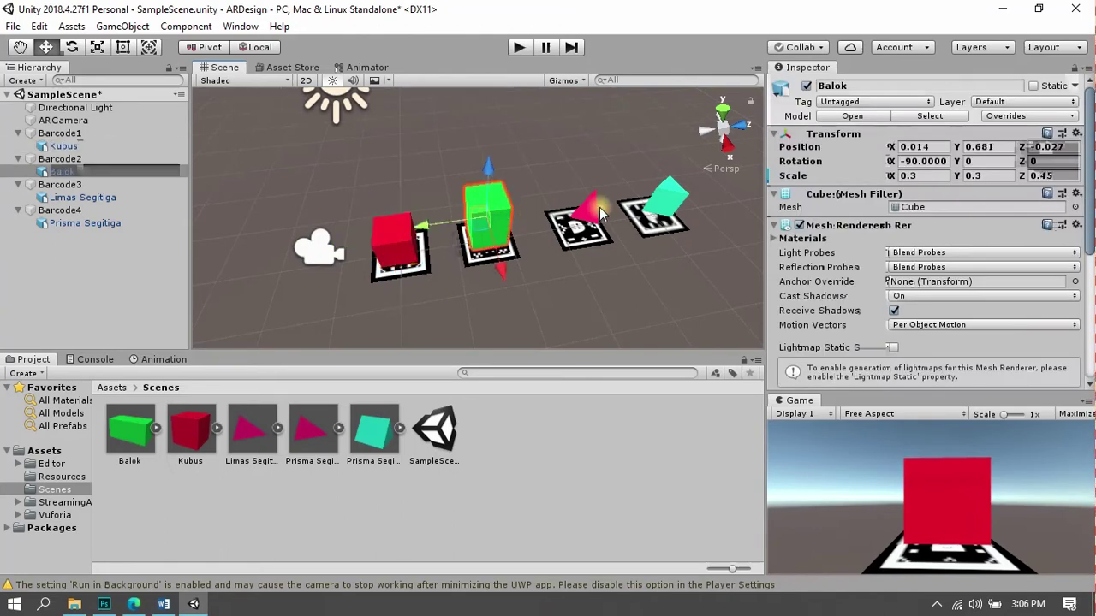
left_click(600, 207)
left_click(679, 199)
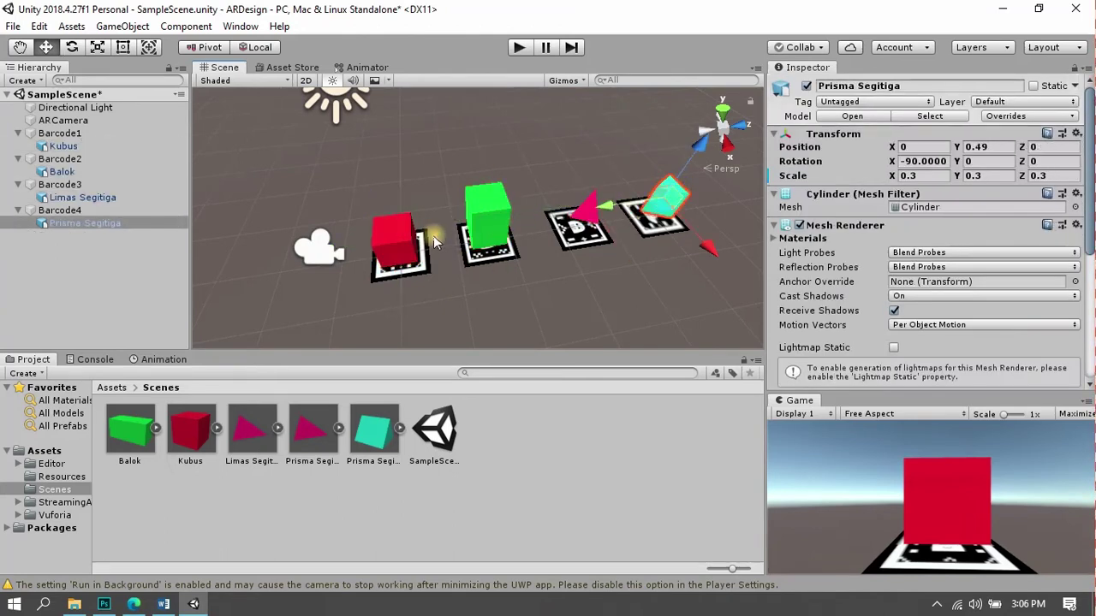
Create an animation clip for the Kubus cube and save it as "Animasi Kubus" in the Scenes folder
left_click(401, 248)
scroll(401, 262, "up", 1)
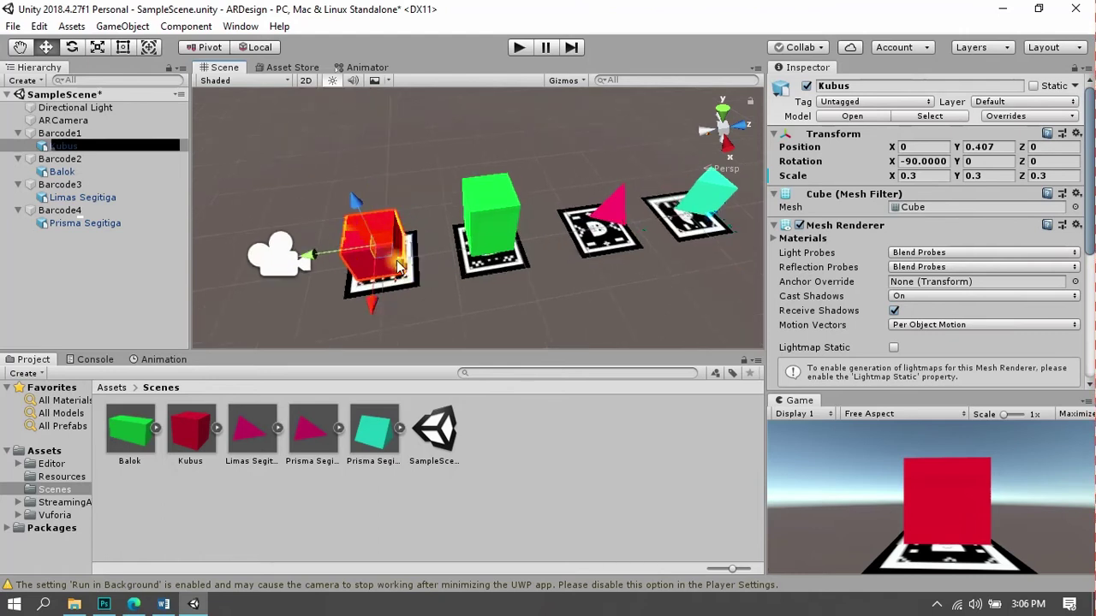
scroll(368, 257, "up", 3)
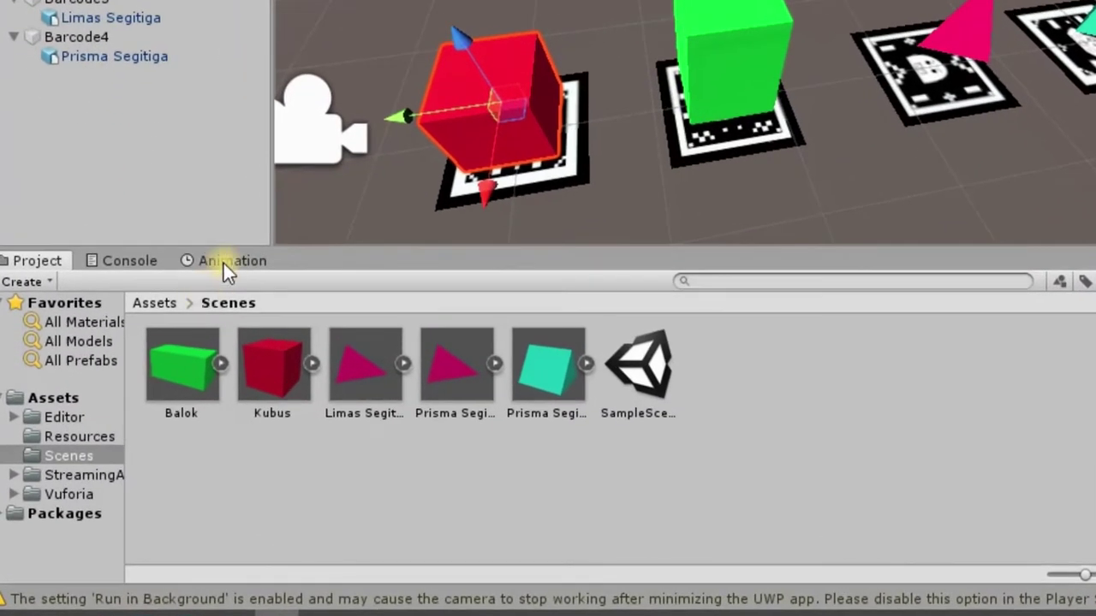
left_click(226, 262)
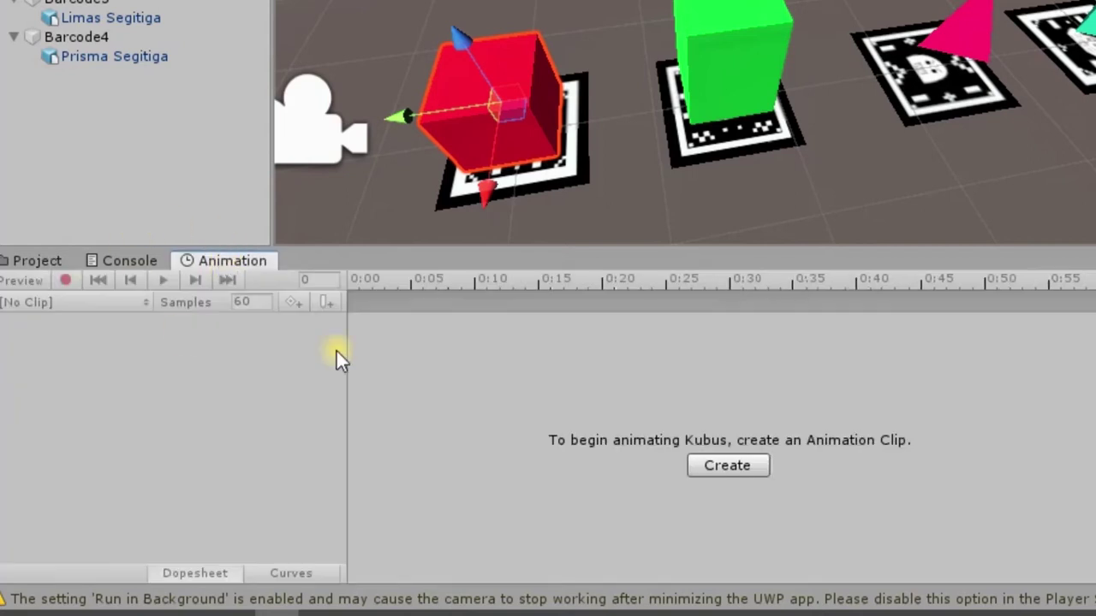
left_click(717, 465)
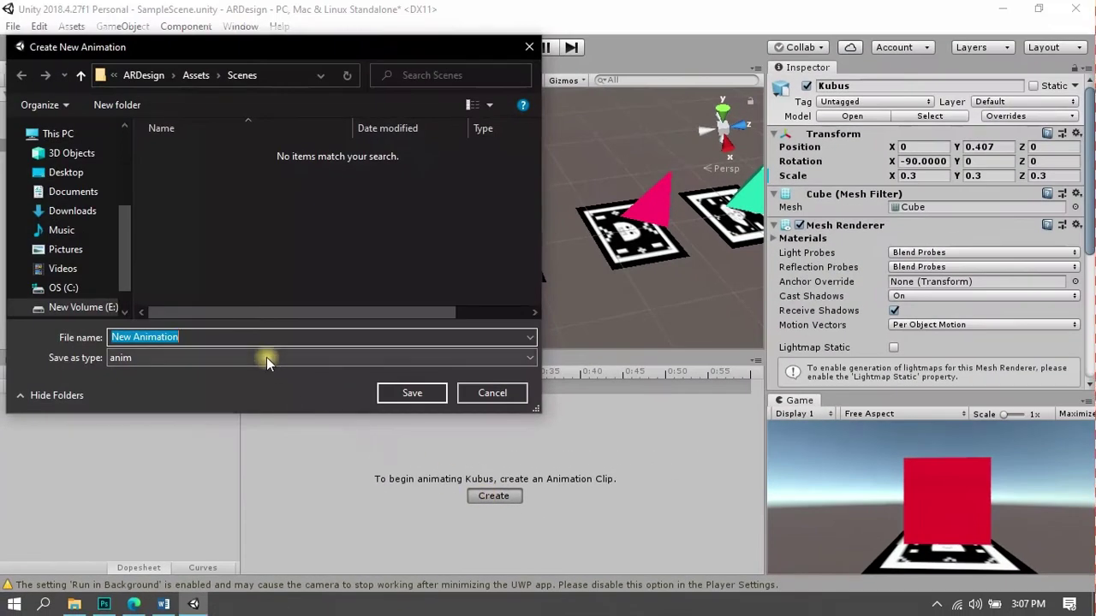
left_click_drag(387, 48, 910, 174)
left_click_drag(791, 187, 721, 90)
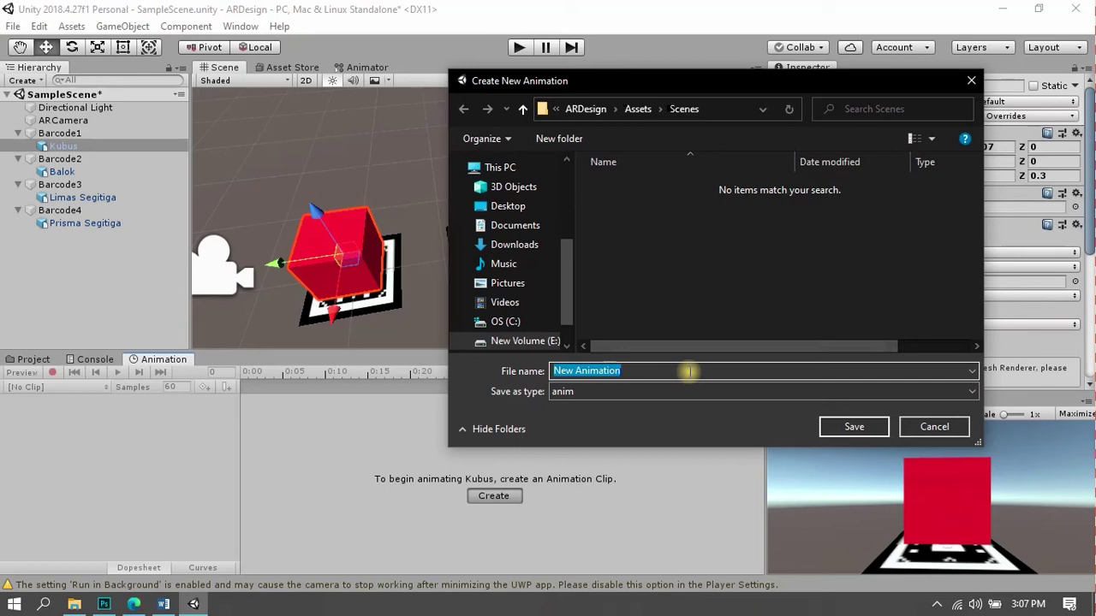
key("BackSpace")
type("Animasi Kubus")
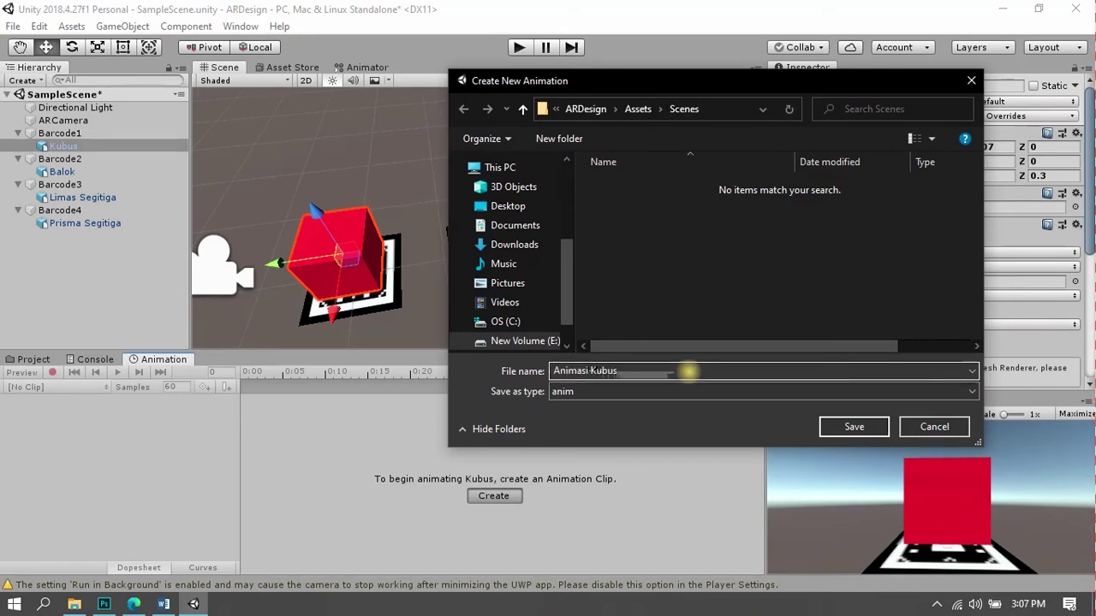
key("Return")
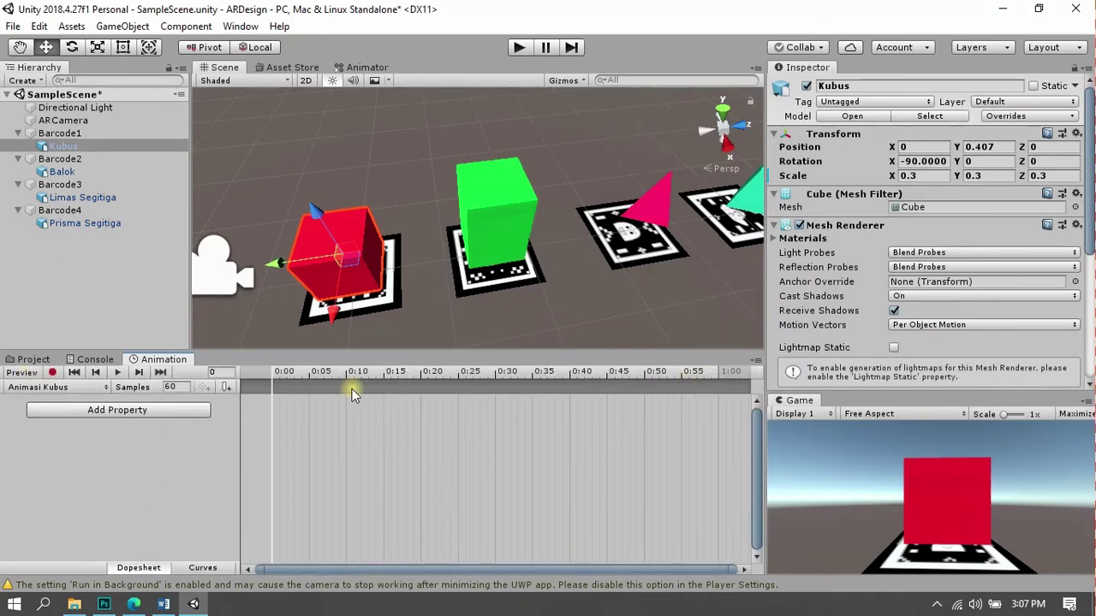
Add the Transform Rotation property to the Animasi Kubus clip
left_click_drag(312, 374, 241, 388)
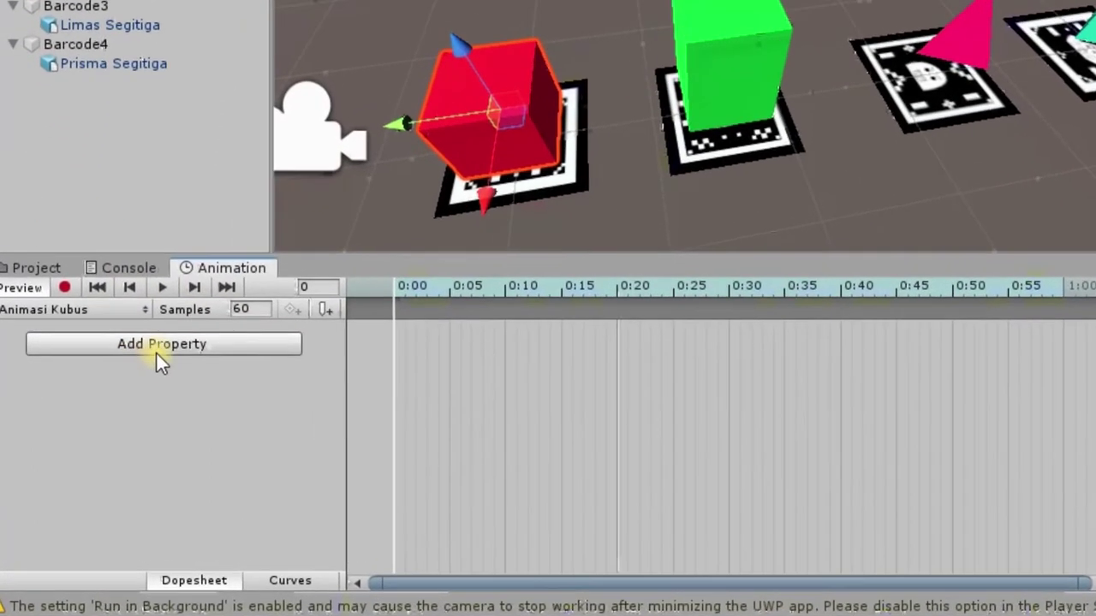
left_click(114, 414)
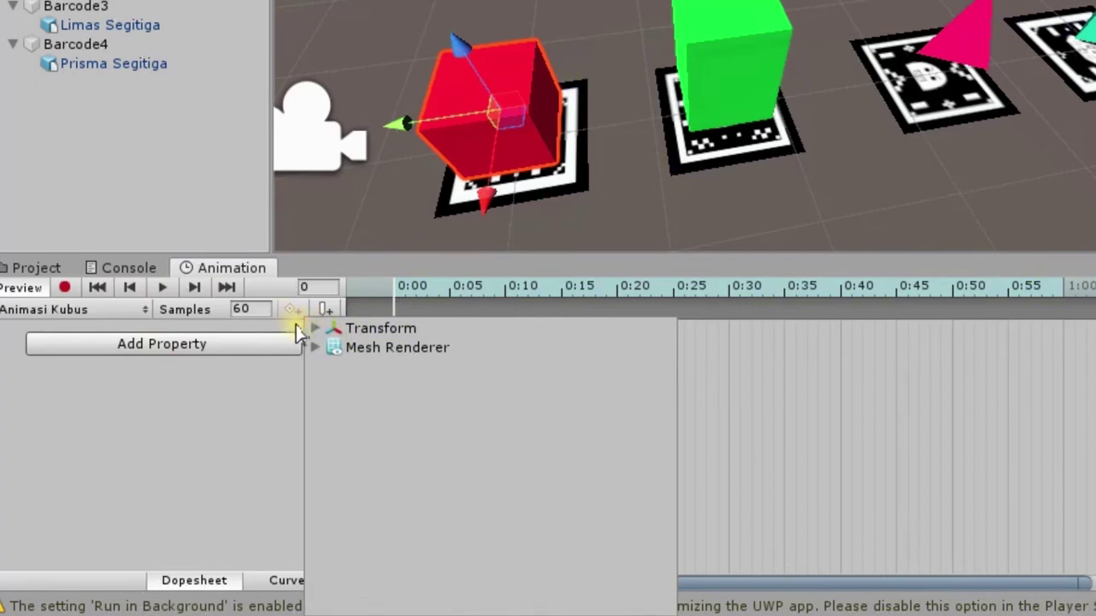
left_click(314, 329)
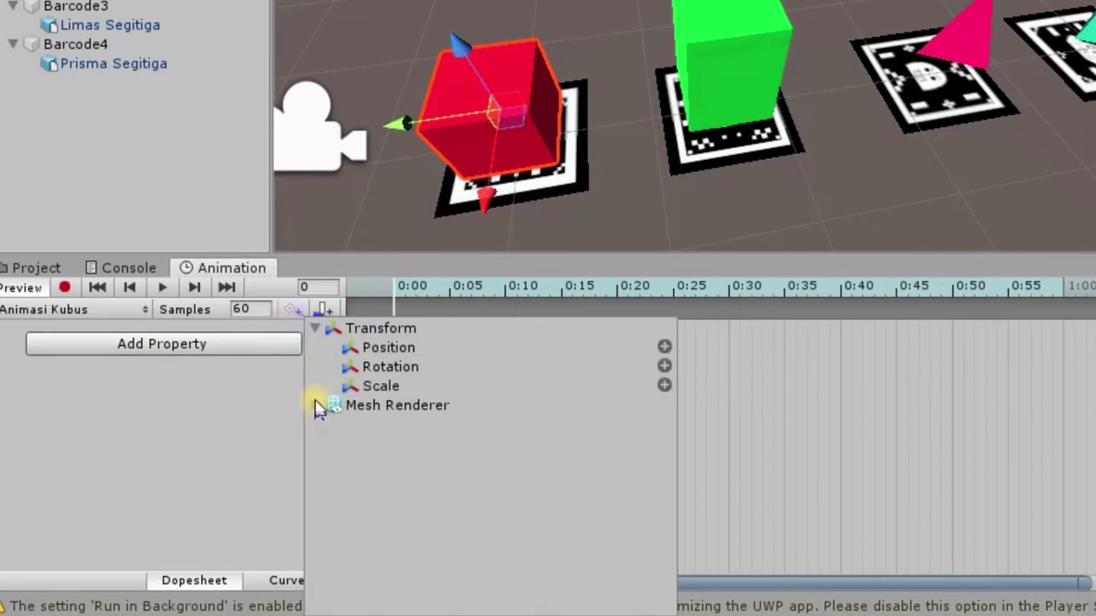
left_click(315, 407)
left_click(314, 406)
left_click(672, 362)
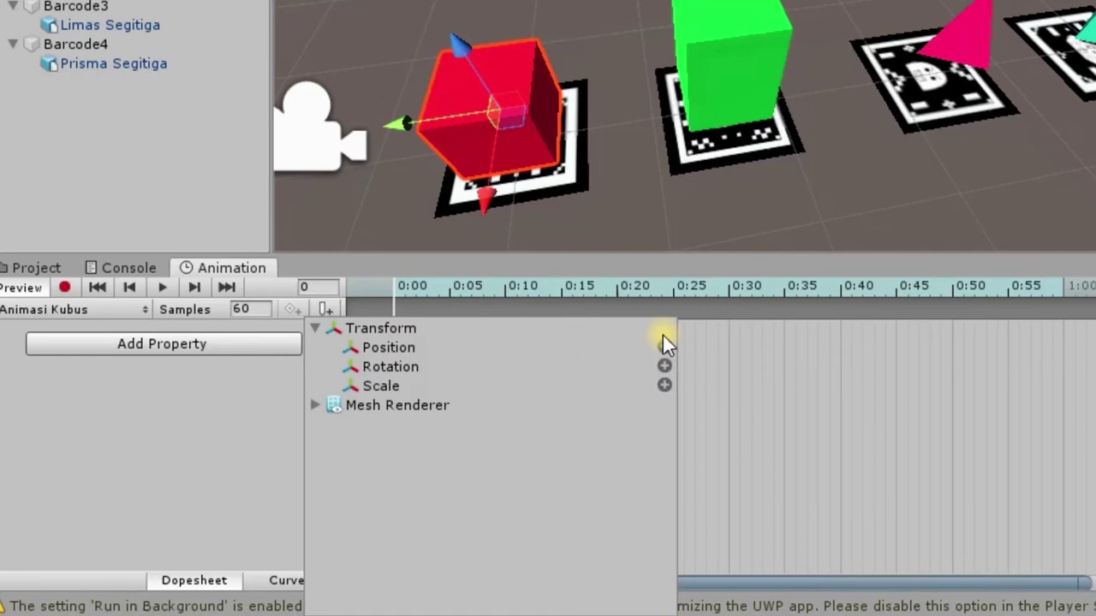
left_click(666, 367)
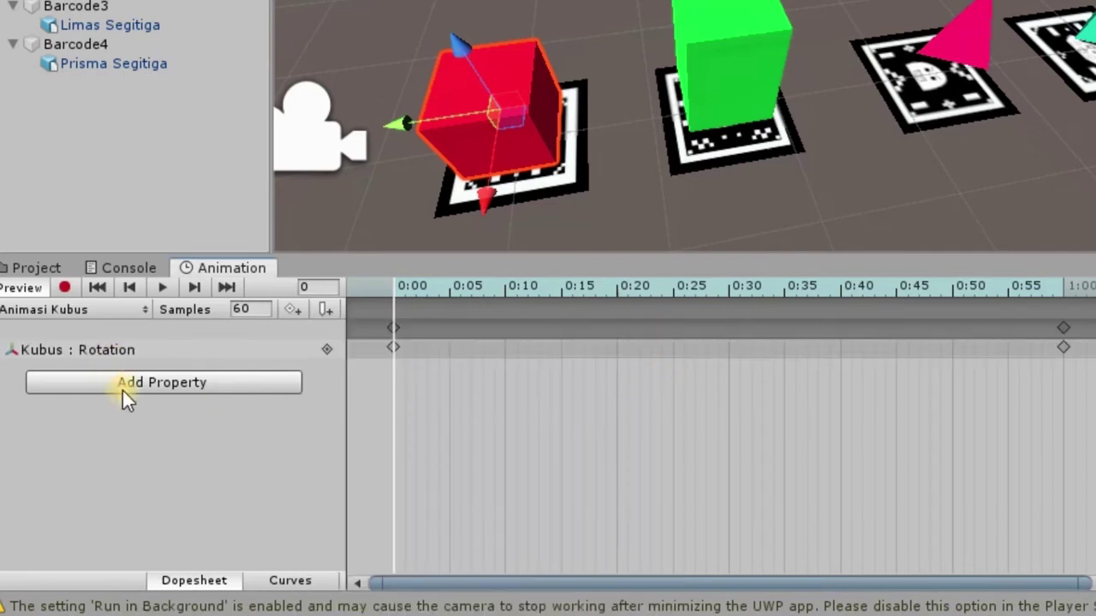
Add the Transform Scale property to the Animasi Kubus clip
left_click(123, 390)
left_click(318, 330)
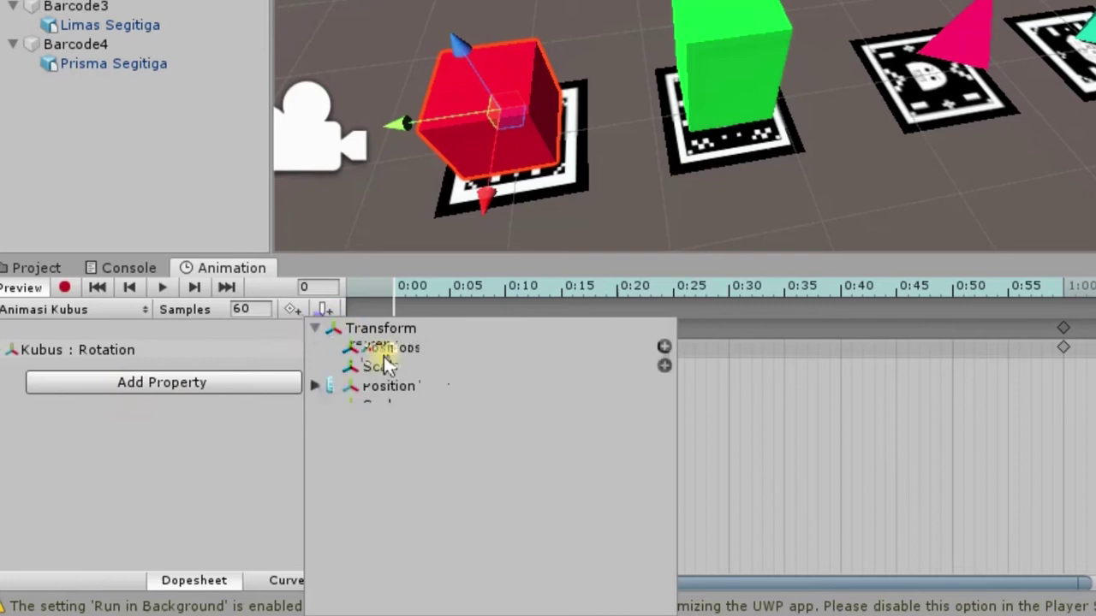
left_click(666, 366)
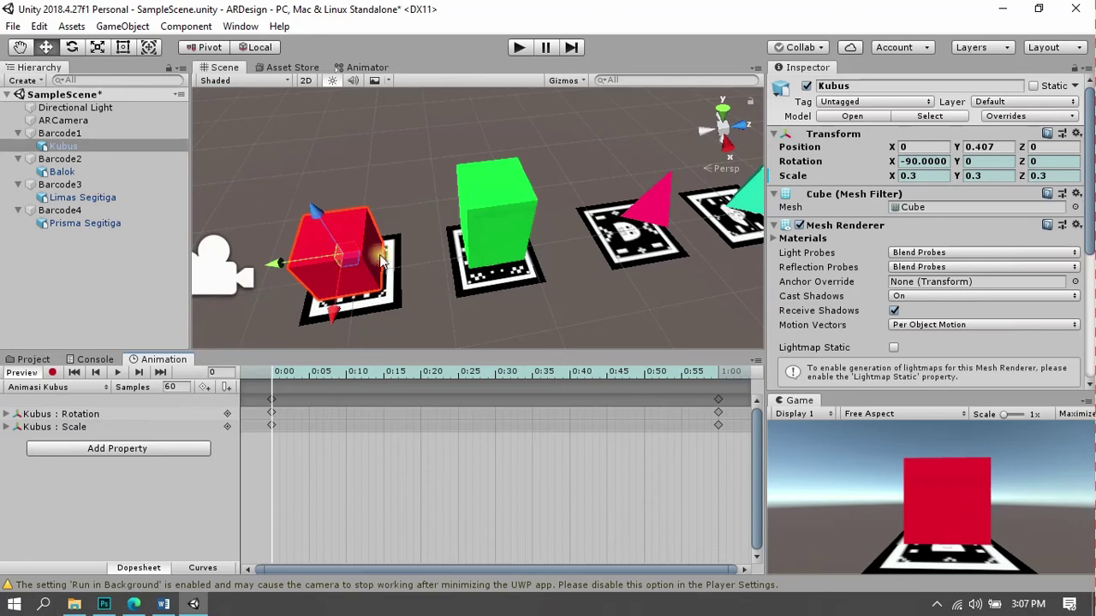
Turn on keyframe recording and set the Kubus scale to 0 on X, Y and Z at frame 0
left_click(75, 426)
mouse_move(275, 372)
left_mouse_down()
mouse_move(287, 376)
mouse_move(266, 375)
left_mouse_up()
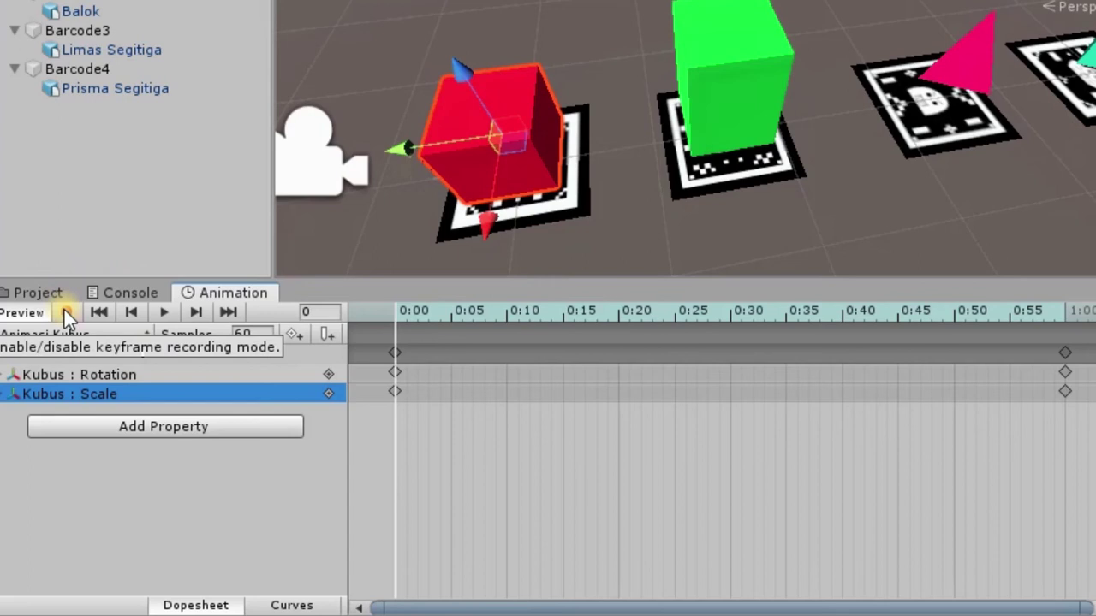
left_click(65, 311)
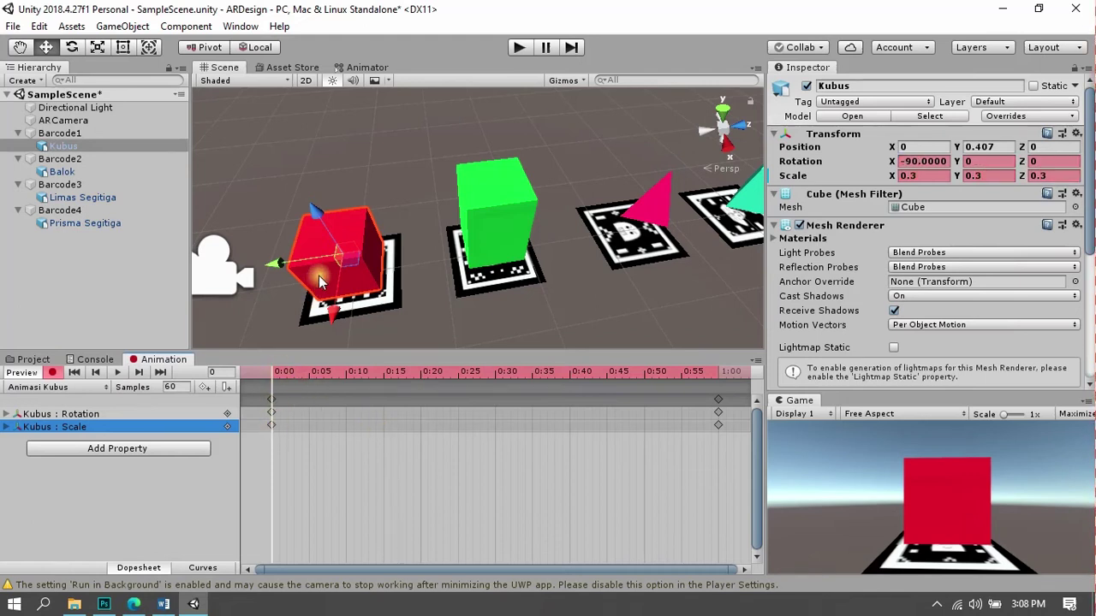
left_click(932, 175)
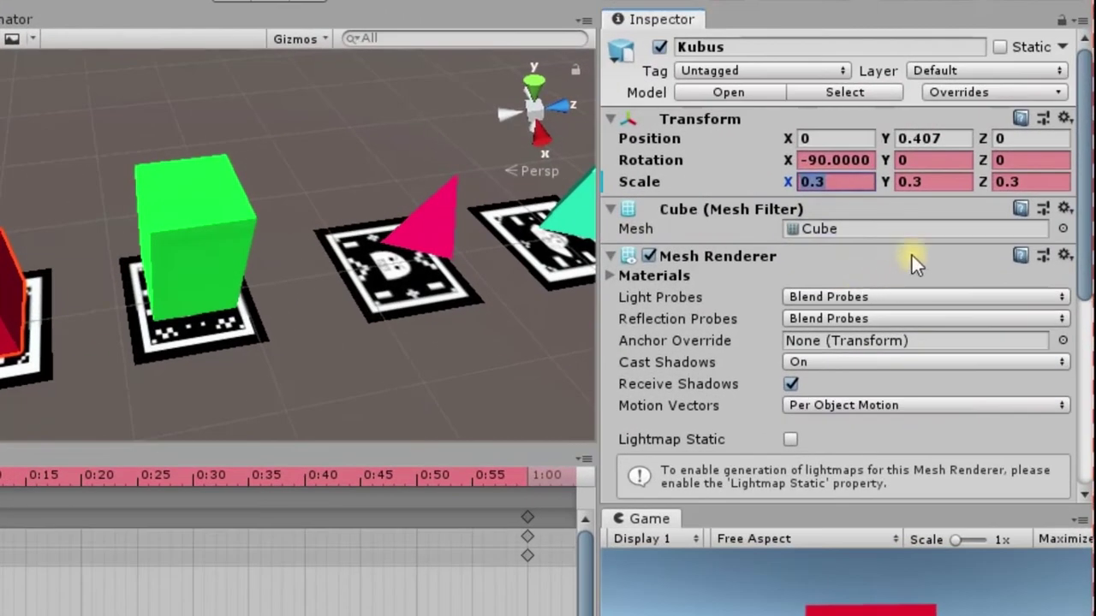
type("0")
left_click(921, 183)
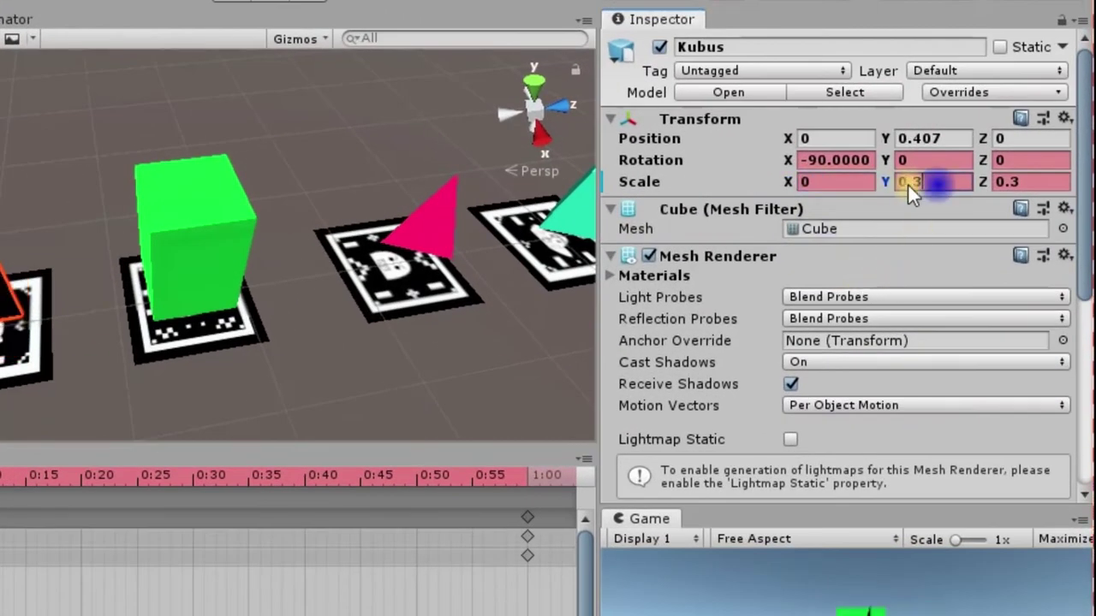
type("0")
left_click(997, 183)
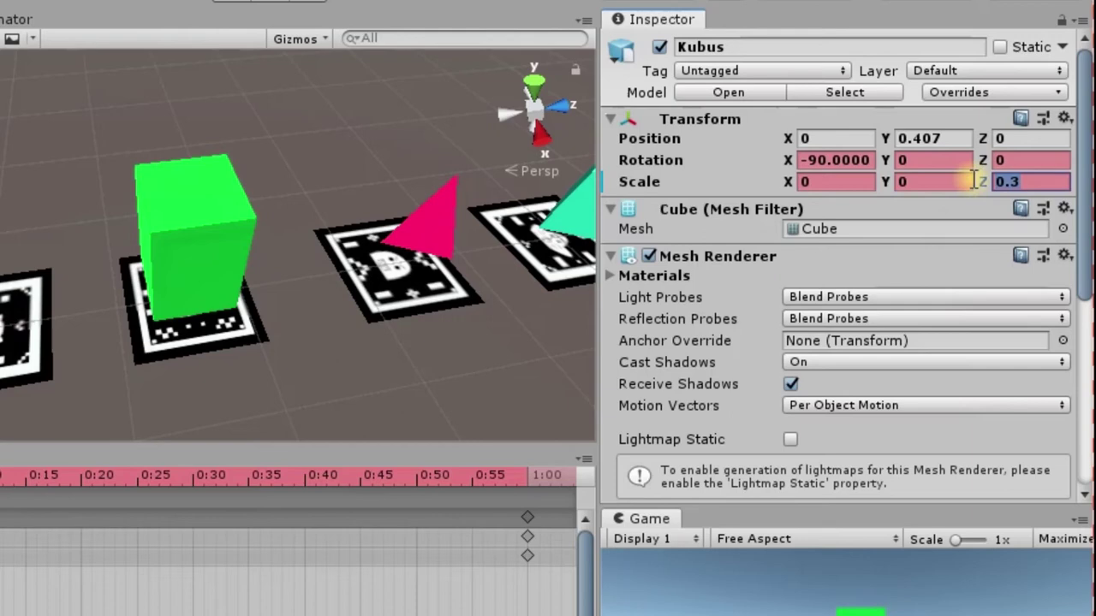
type("0")
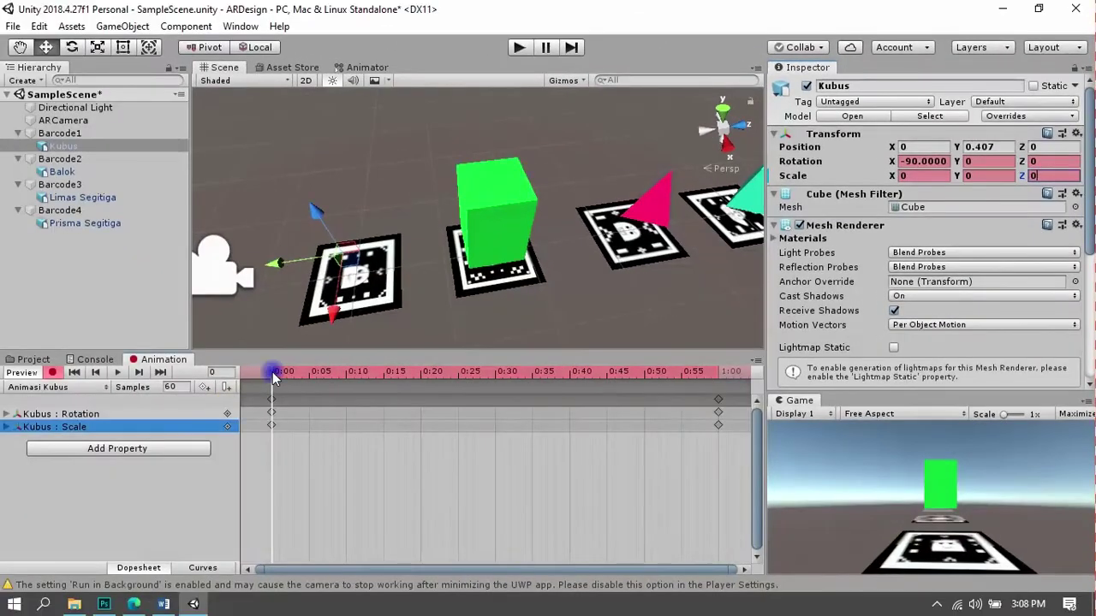
Key the Kubus scale at 0.3 on X, Y and Z at frame 10
left_click_drag(274, 376, 348, 383)
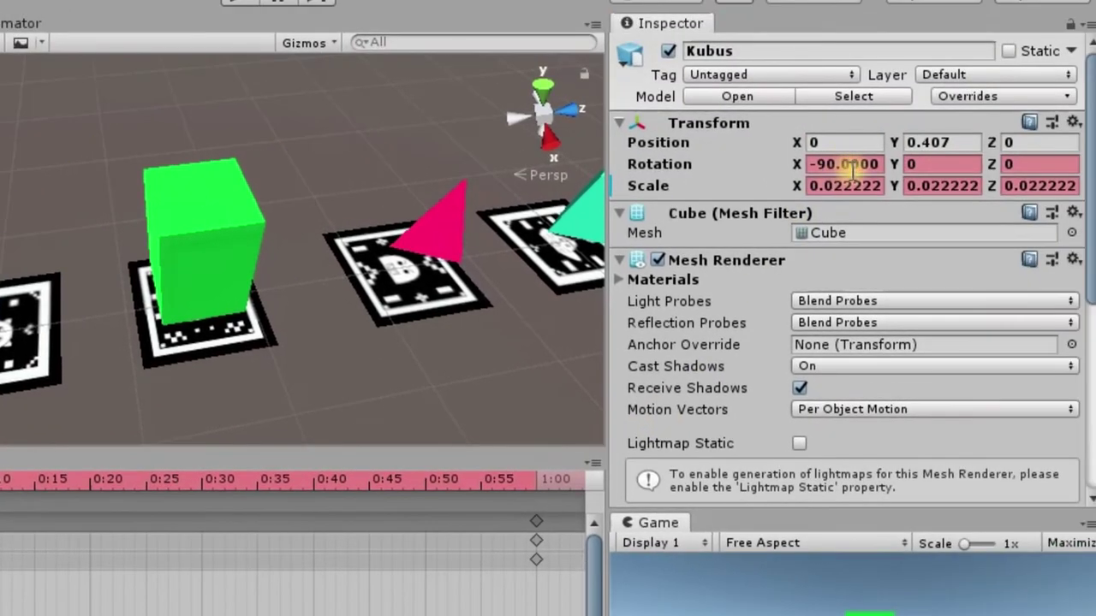
left_click(853, 187)
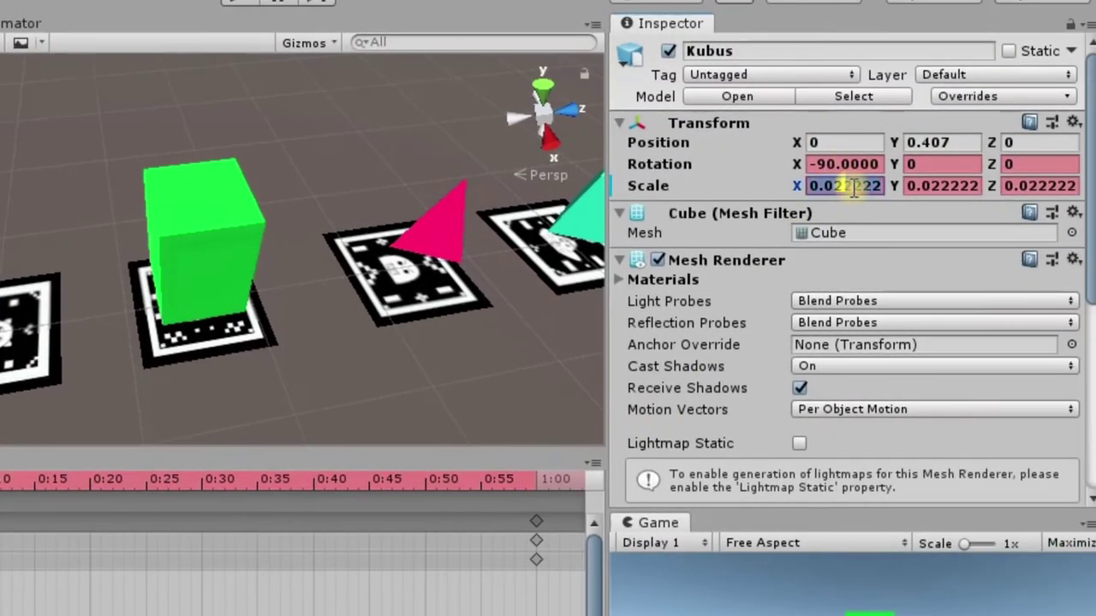
type("0.3")
left_click(936, 187)
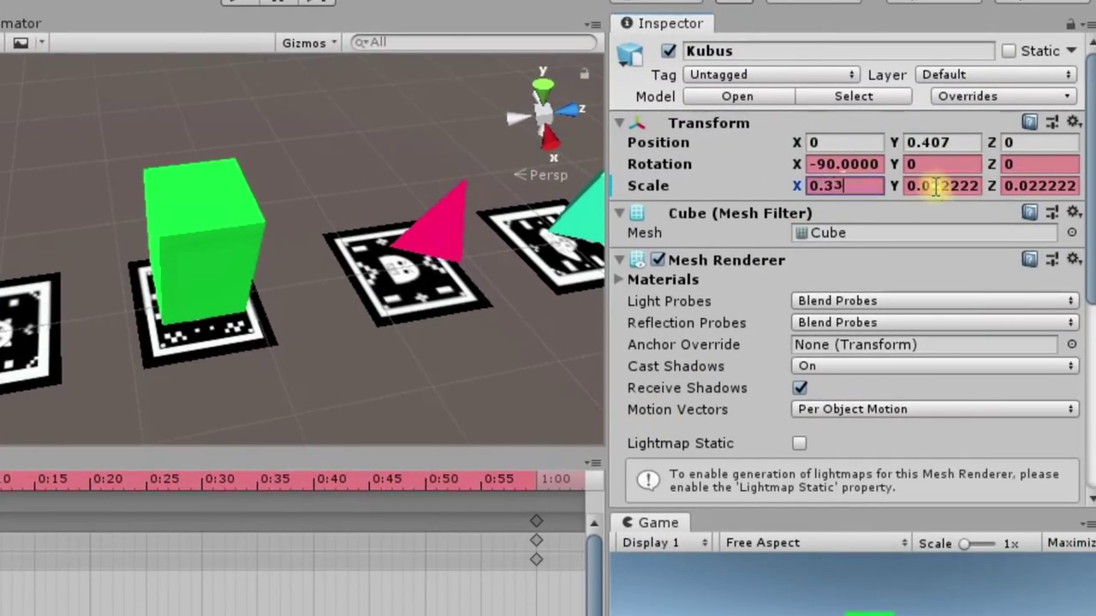
type("0.3")
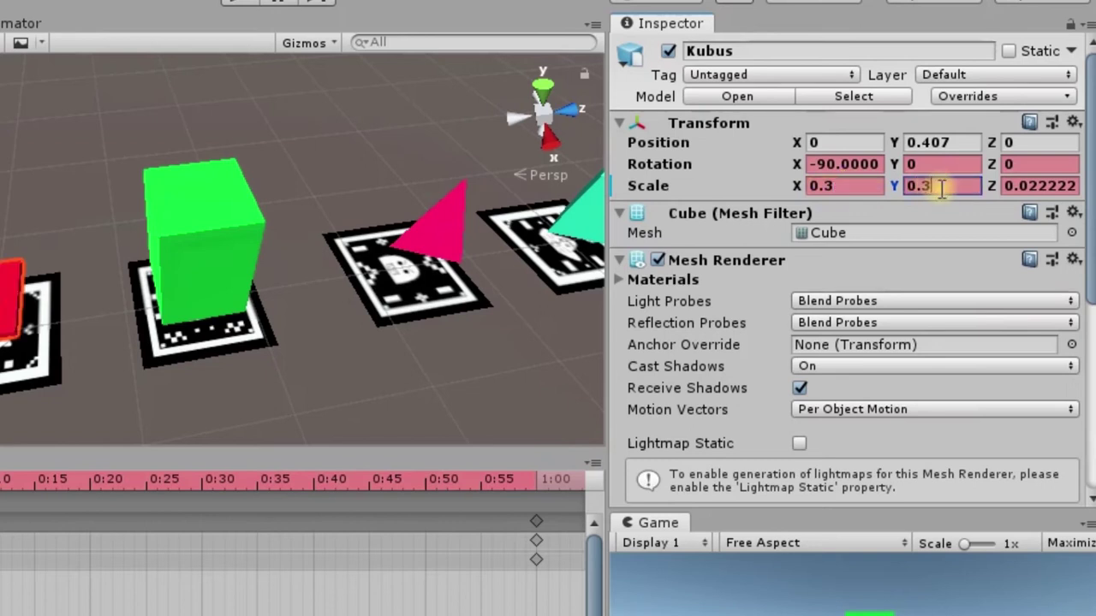
left_click(1038, 187)
type("0.3")
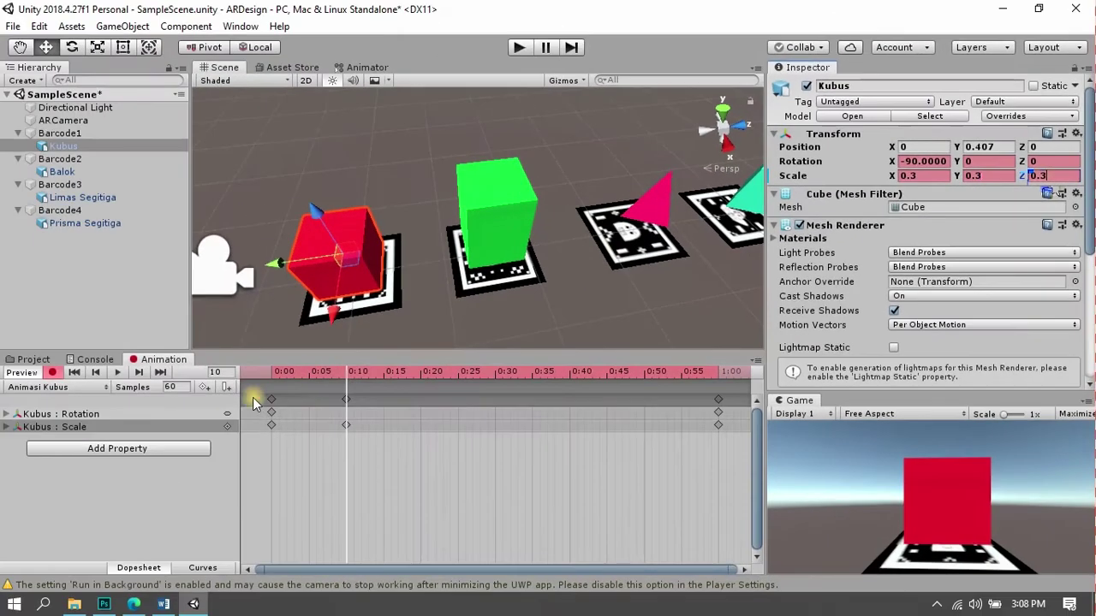
Move the playhead to frame 50 and check the clip's existing keyframes and the Kubus scale values
left_click_drag(280, 373, 641, 462)
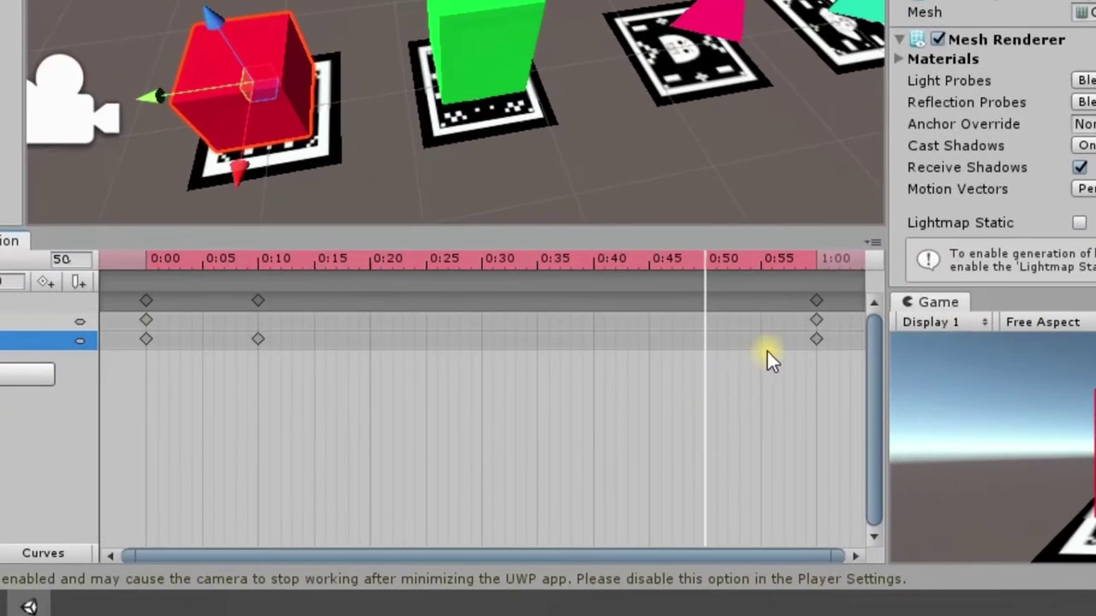
mouse_move(815, 323)
left_mouse_down()
mouse_move(833, 327)
mouse_move(821, 326)
left_mouse_up()
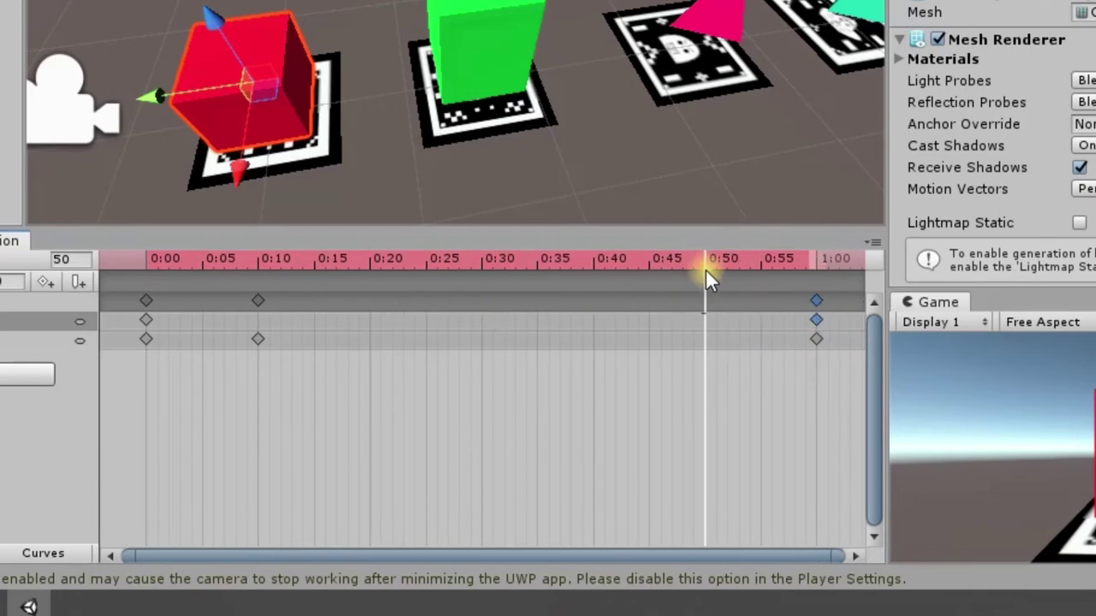
left_click(259, 300)
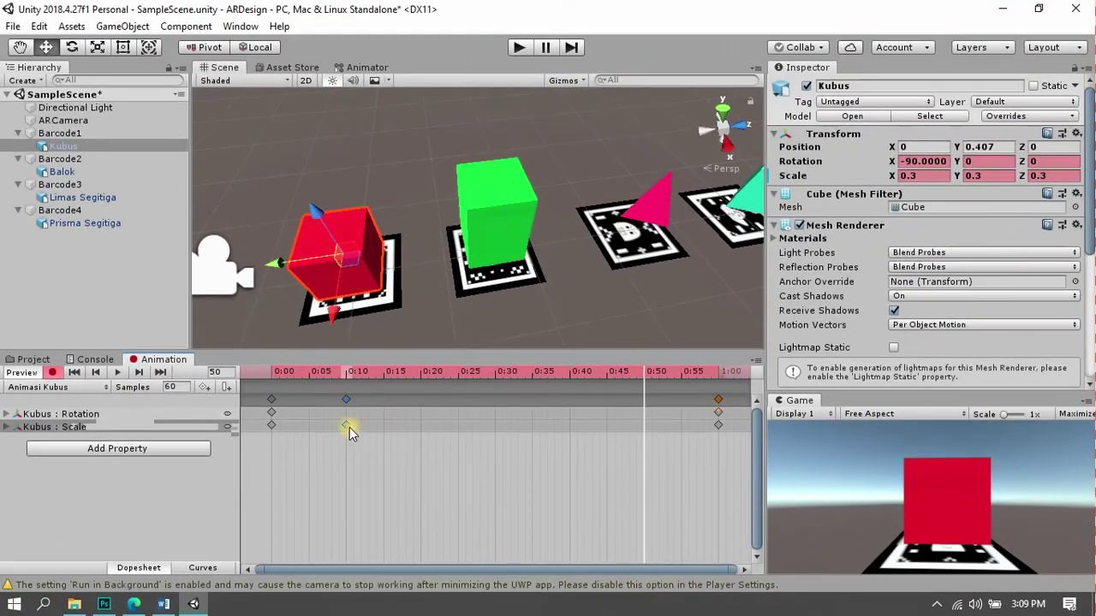
right_click(311, 392)
left_click(346, 432)
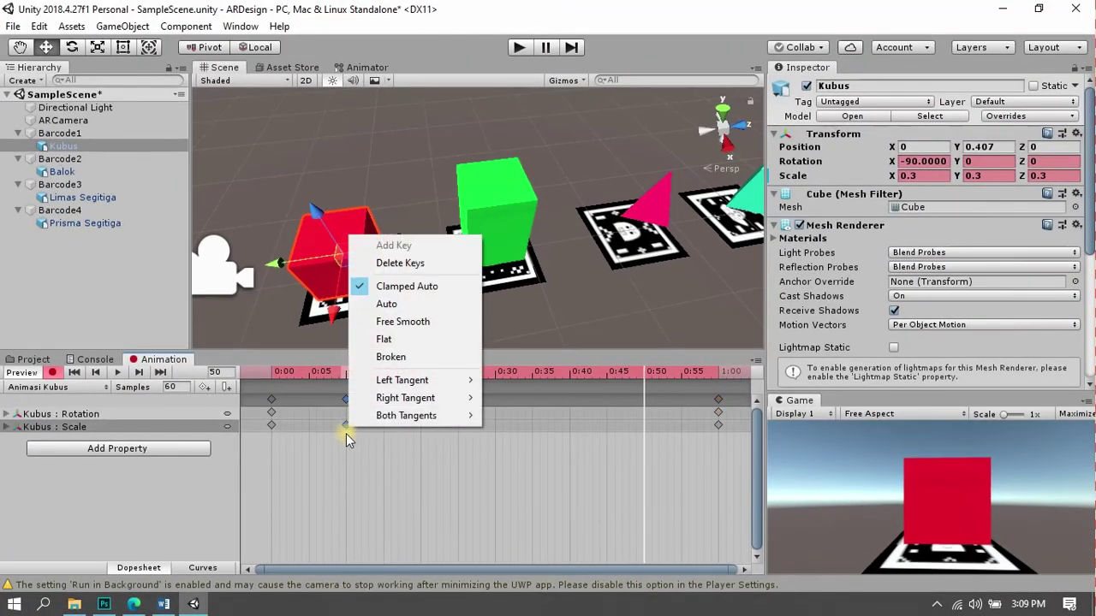
mouse_move(658, 376)
left_mouse_down()
mouse_move(613, 367)
mouse_move(643, 381)
left_mouse_up()
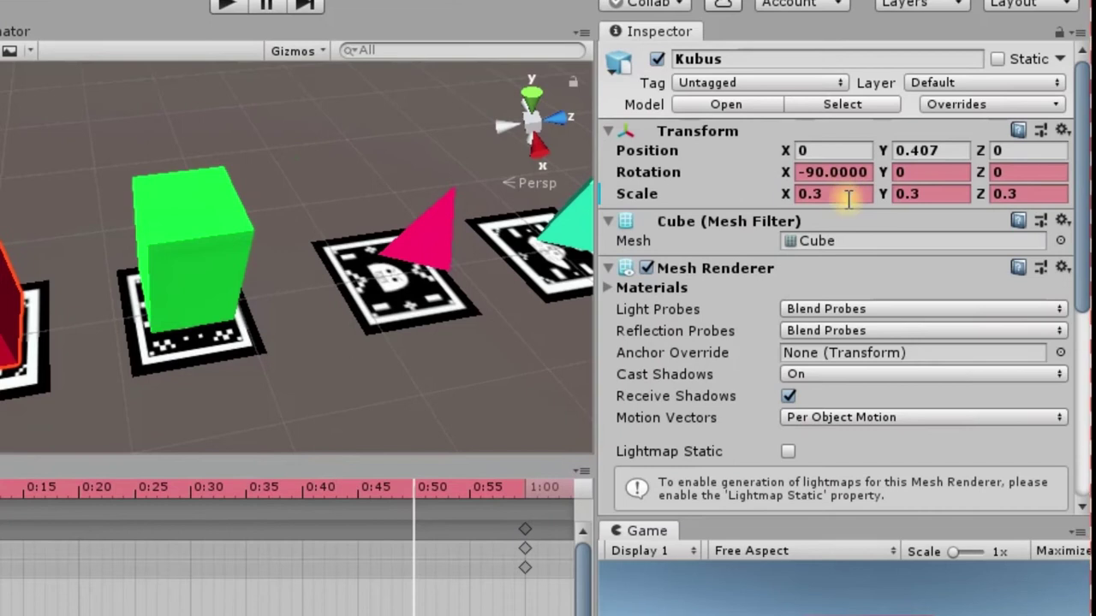
left_click(933, 178)
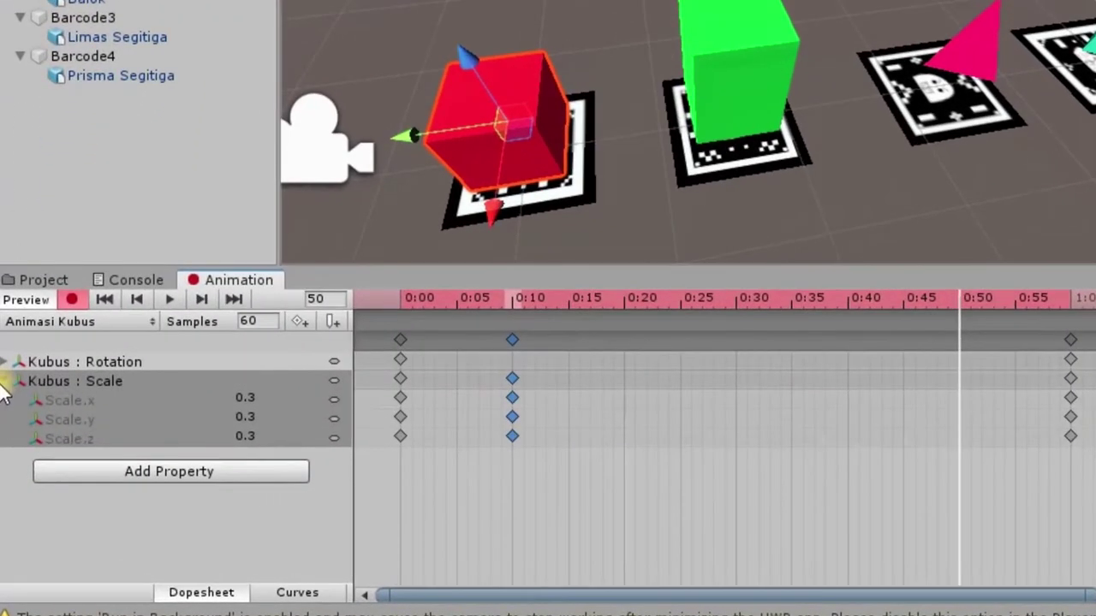
Add keys for Scale X, Y and Z at frame 50, keeping the current scale, and collapse the Scale property
right_click(335, 401)
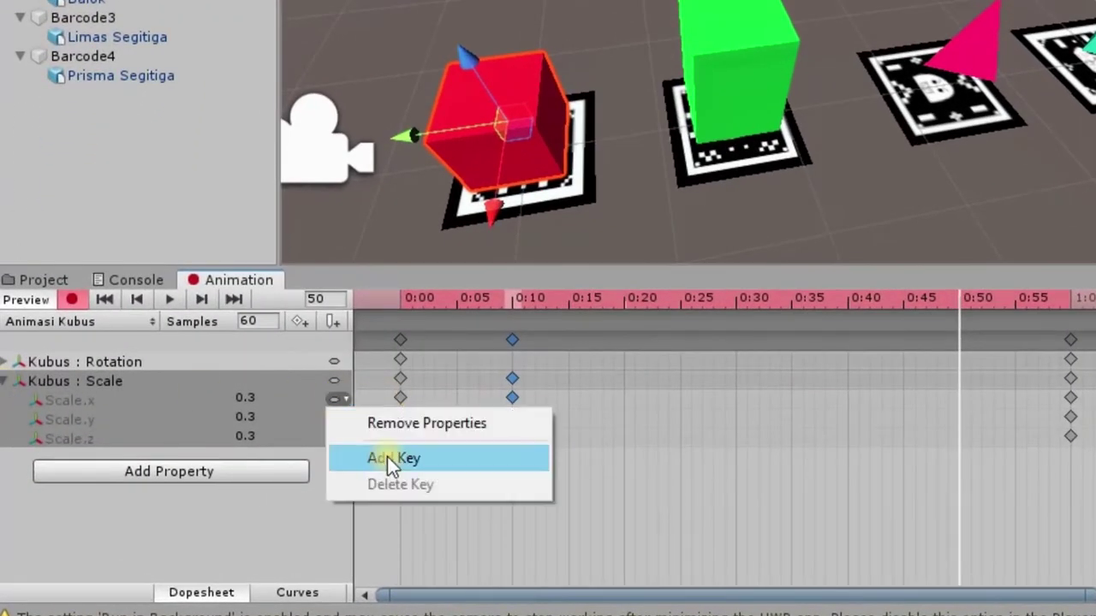
left_click(389, 459)
right_click(334, 420)
left_click(364, 476)
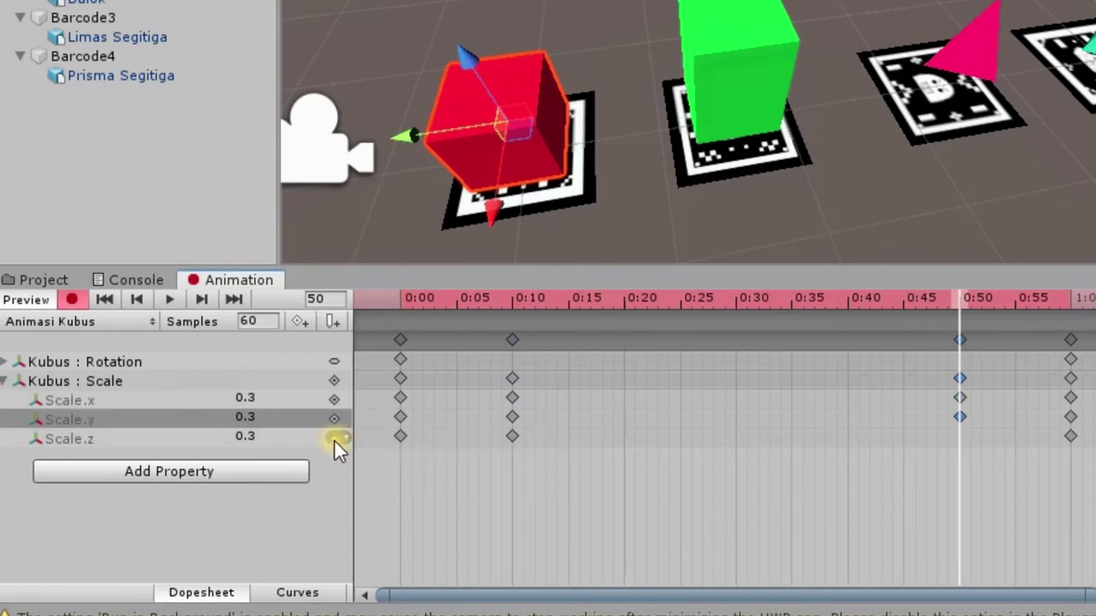
right_click(335, 441)
left_click(354, 496)
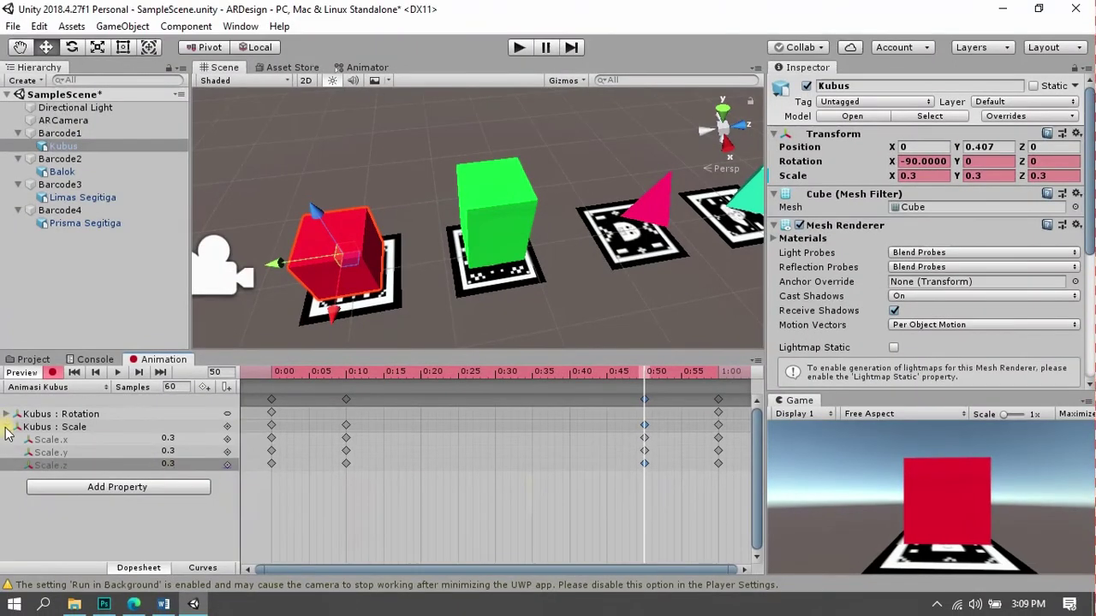
left_click(11, 426)
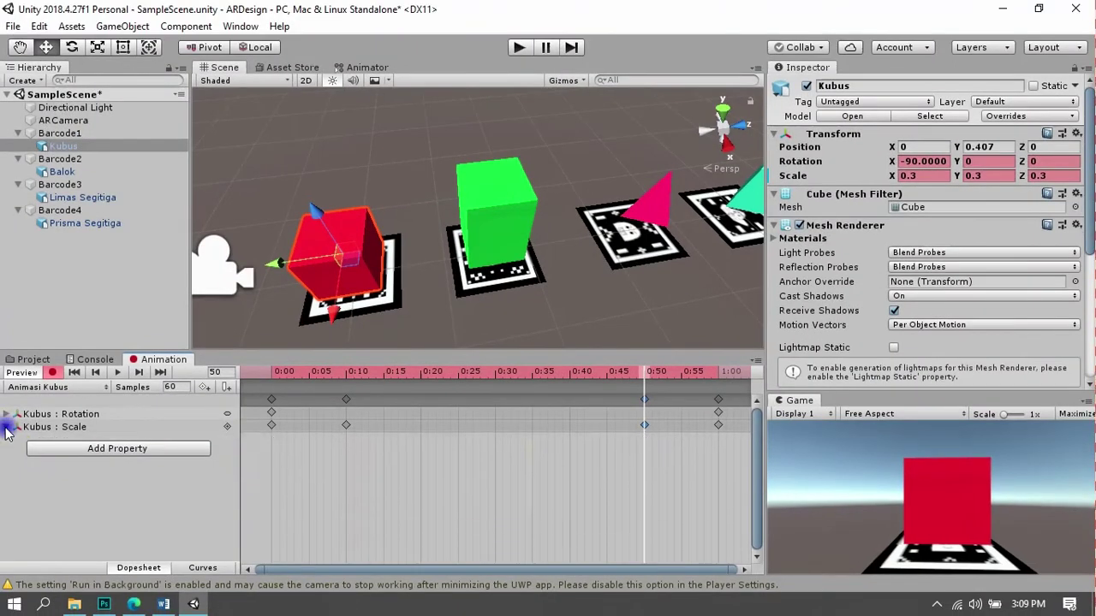
Set the Kubus scale to 0 on X, Y and Z at frame 60, the end of the clip
double_click(646, 428)
left_click_drag(647, 380, 718, 377)
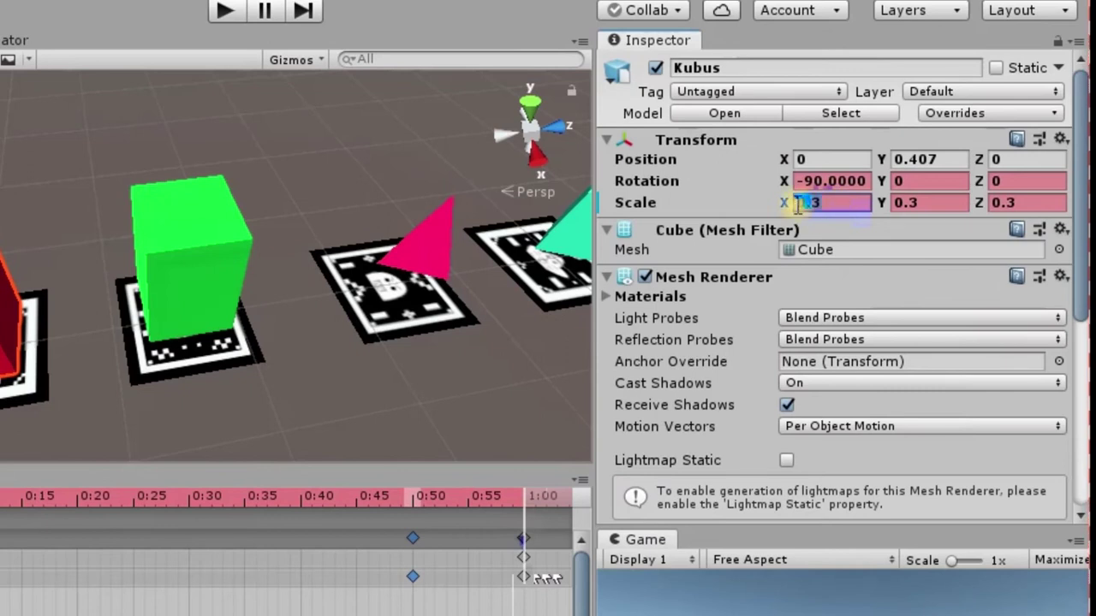
type("0")
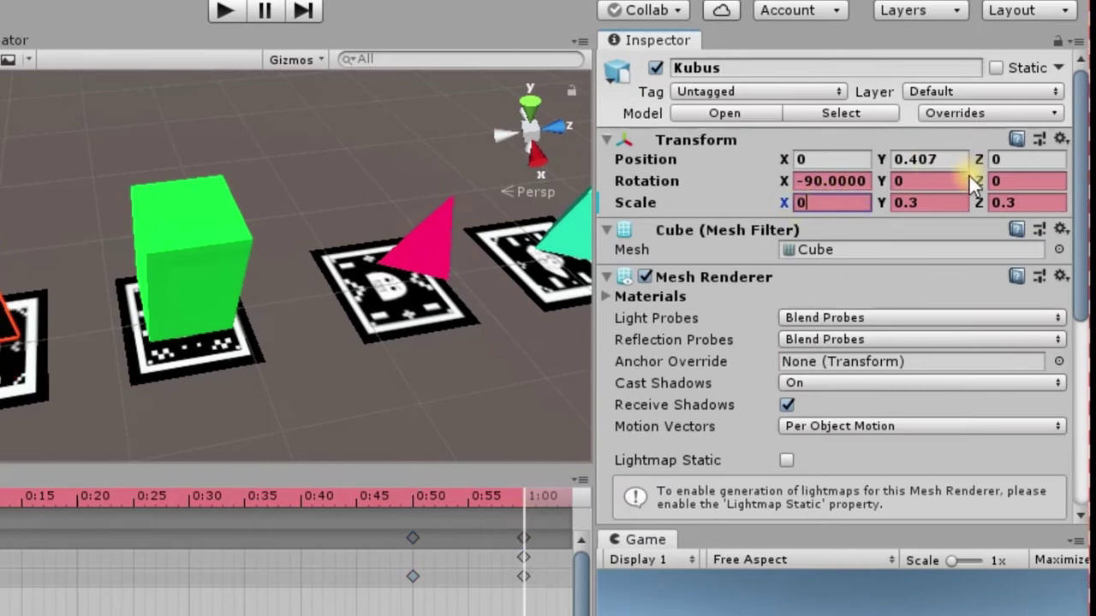
key("Tab")
type("0")
key("Tab")
type("0")
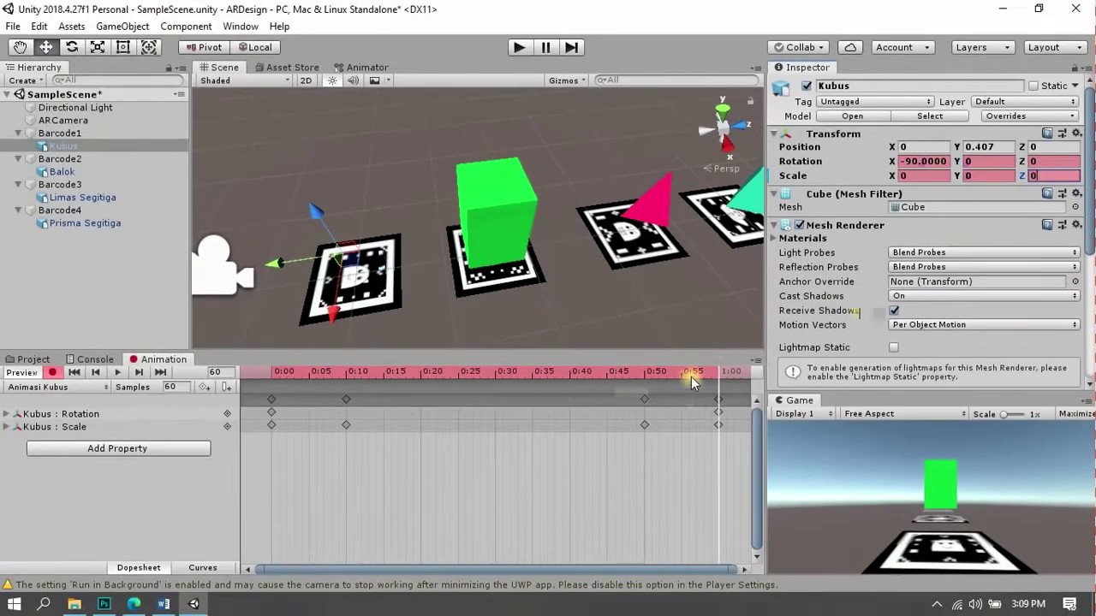
Preview the Kubus scale animation by scrubbing through the timeline and playing the clip
left_click_drag(721, 373, 279, 399)
left_click_drag(344, 407, 151, 393)
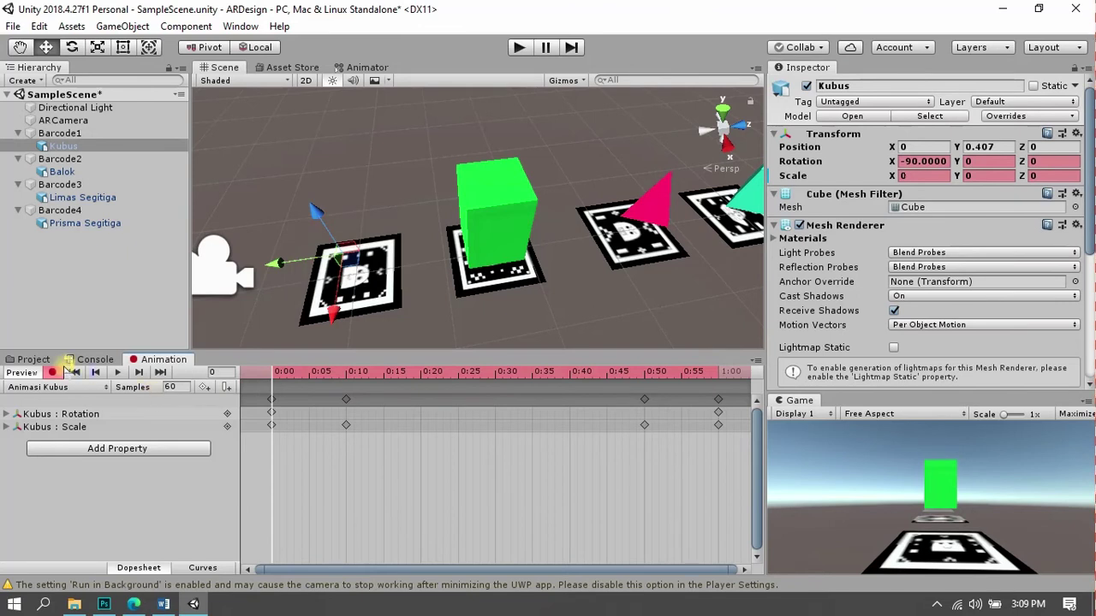
left_click(118, 374)
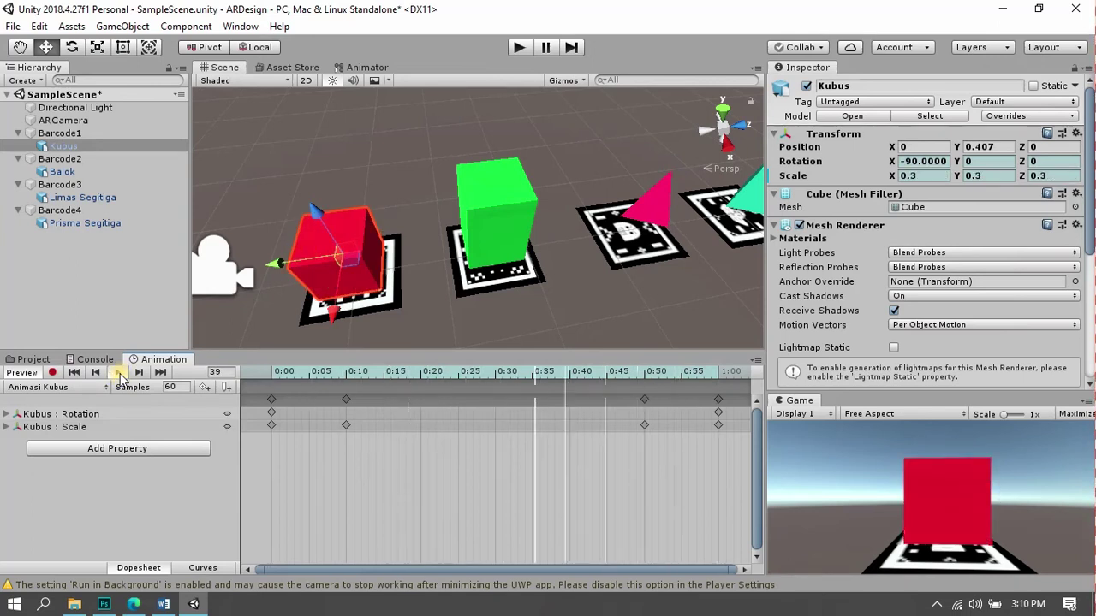
left_click_drag(270, 383, 348, 399)
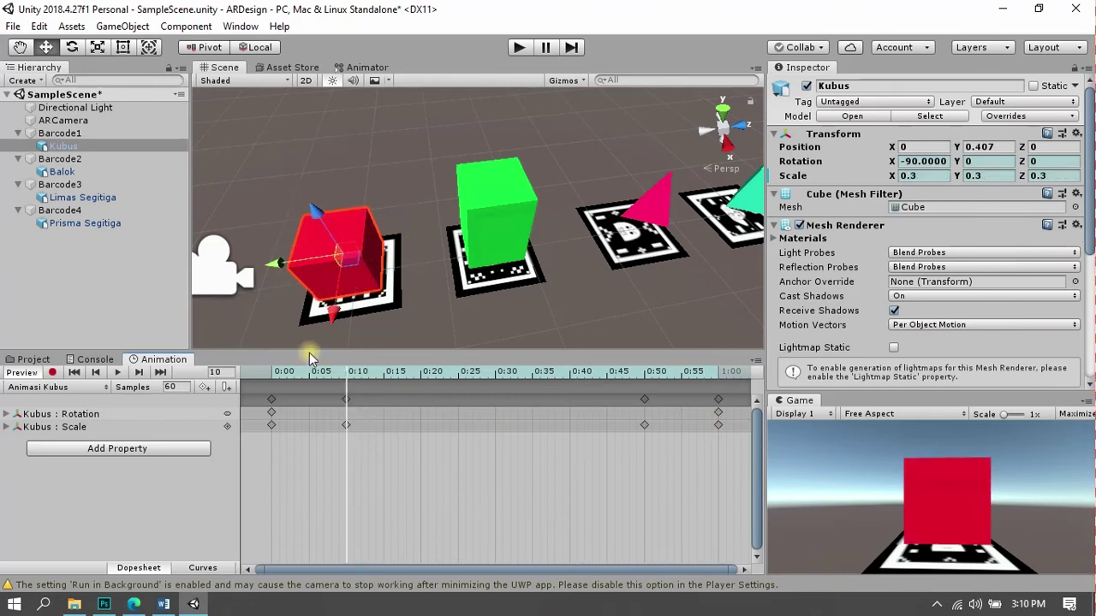
Select the Kubus Rotation property, return to frame 0 and turn keyframe recording on
left_click(61, 415)
left_click_drag(344, 373, 259, 377)
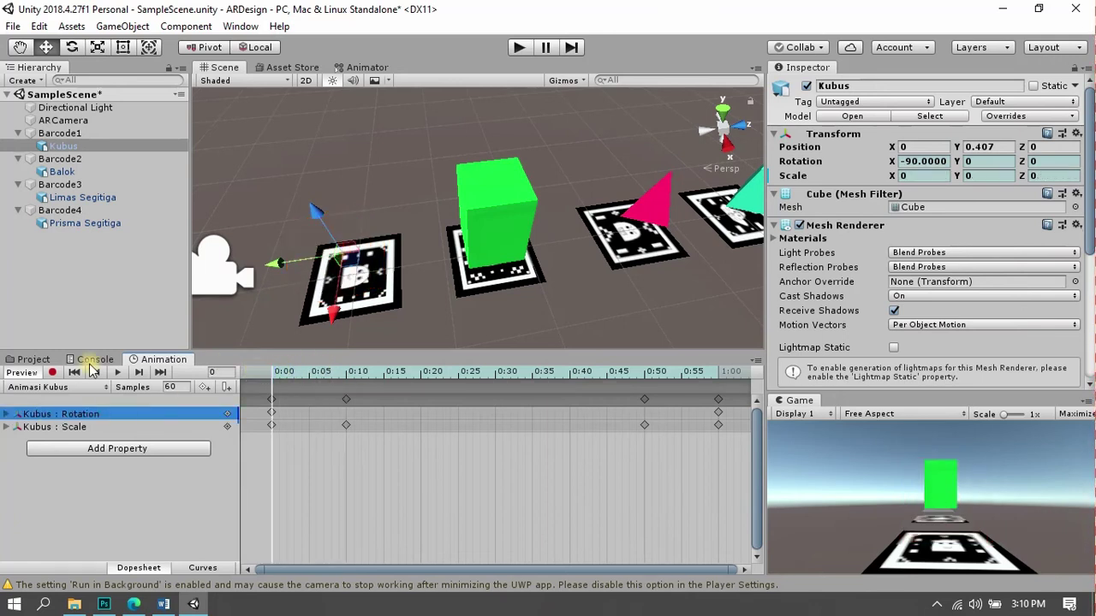
left_click(52, 372)
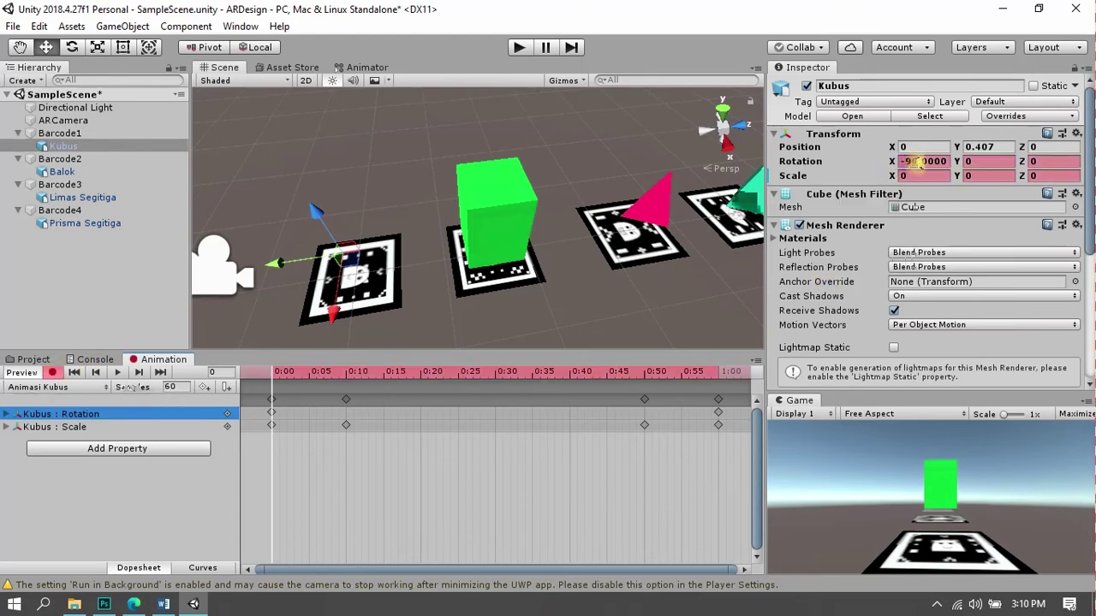
Try keying the Kubus X rotation at 90 at frame 20 and scrub from the start to check the motion
left_click_drag(282, 374, 421, 395)
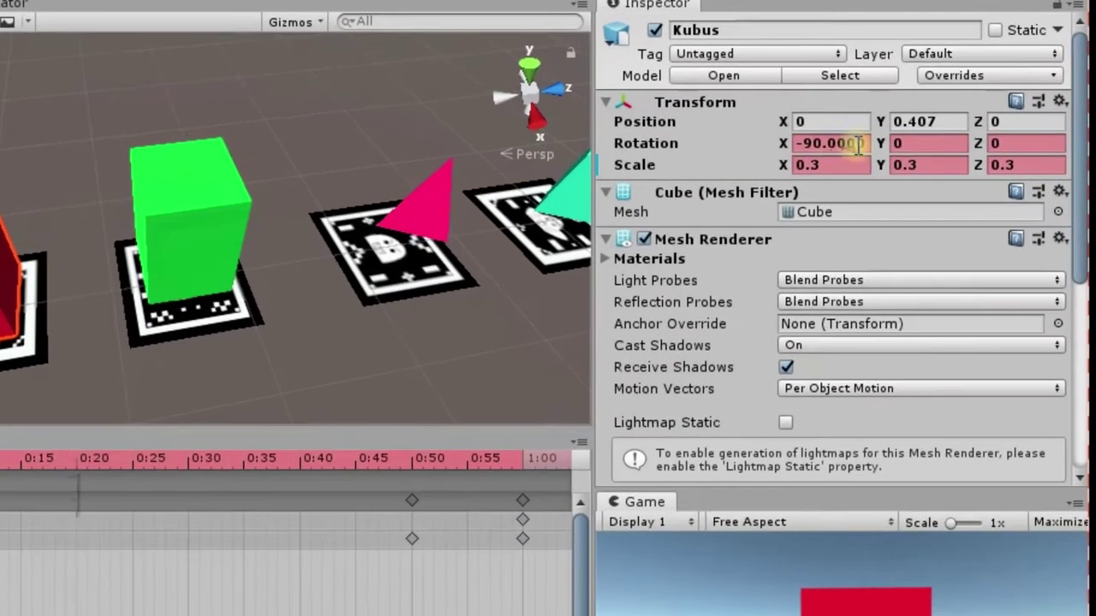
left_click_drag(874, 147, 817, 152)
left_click(848, 143)
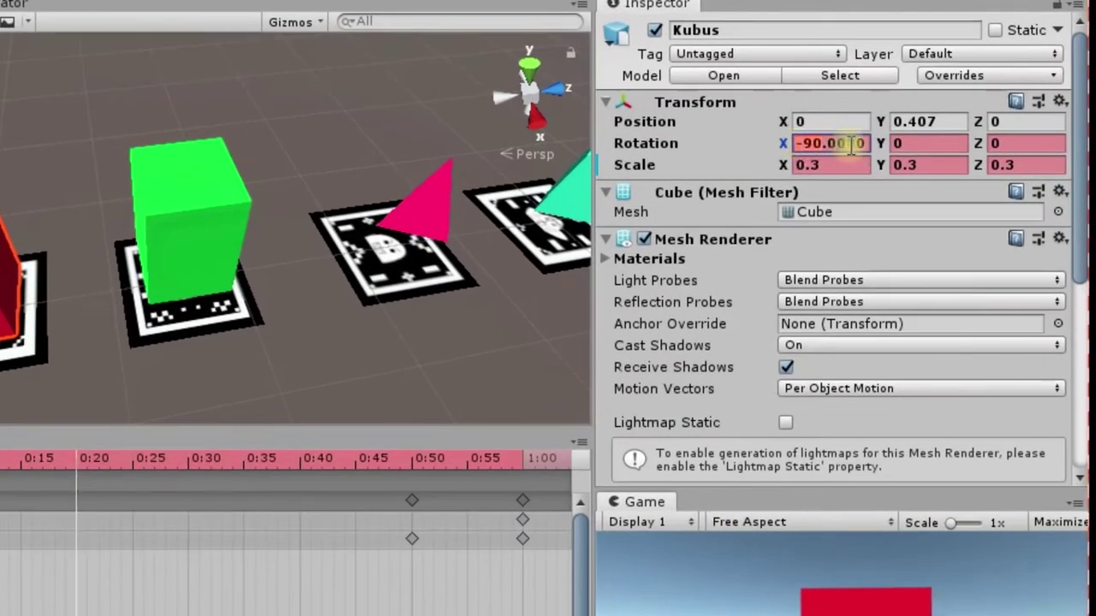
type("90")
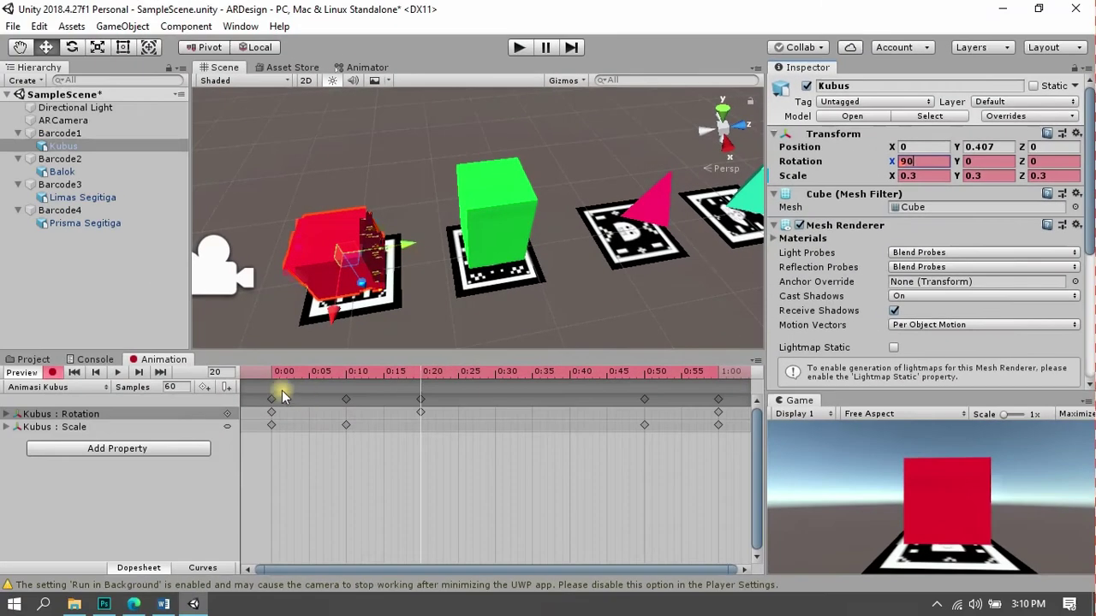
left_click(282, 373)
left_click_drag(286, 379, 427, 426)
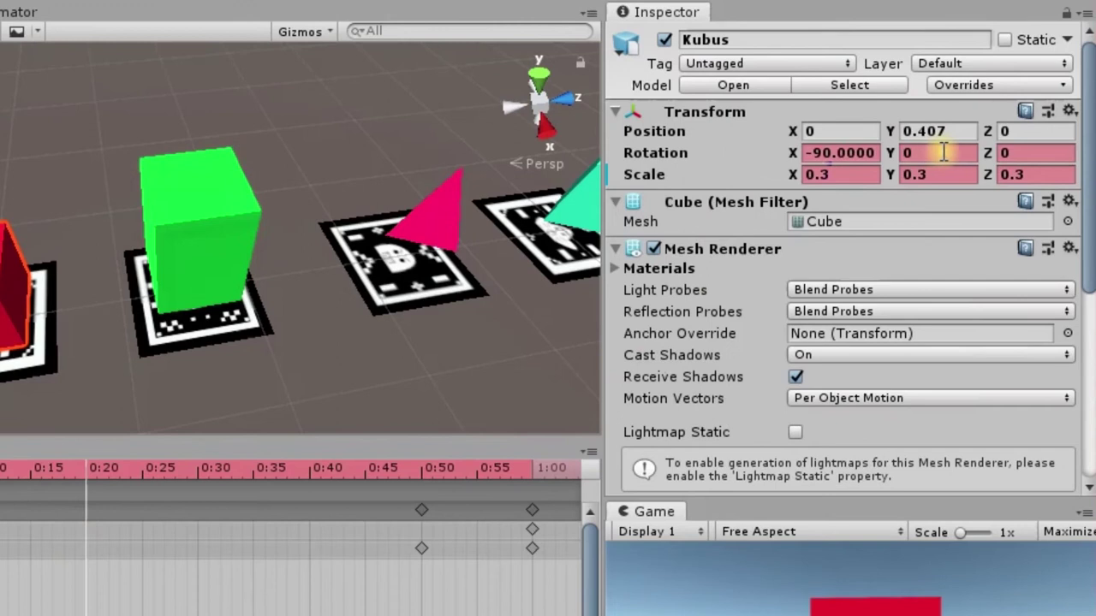
Try keying the Kubus Z rotation at 90 at frame 20 and scrub the timeline to check the motion
left_click(991, 161)
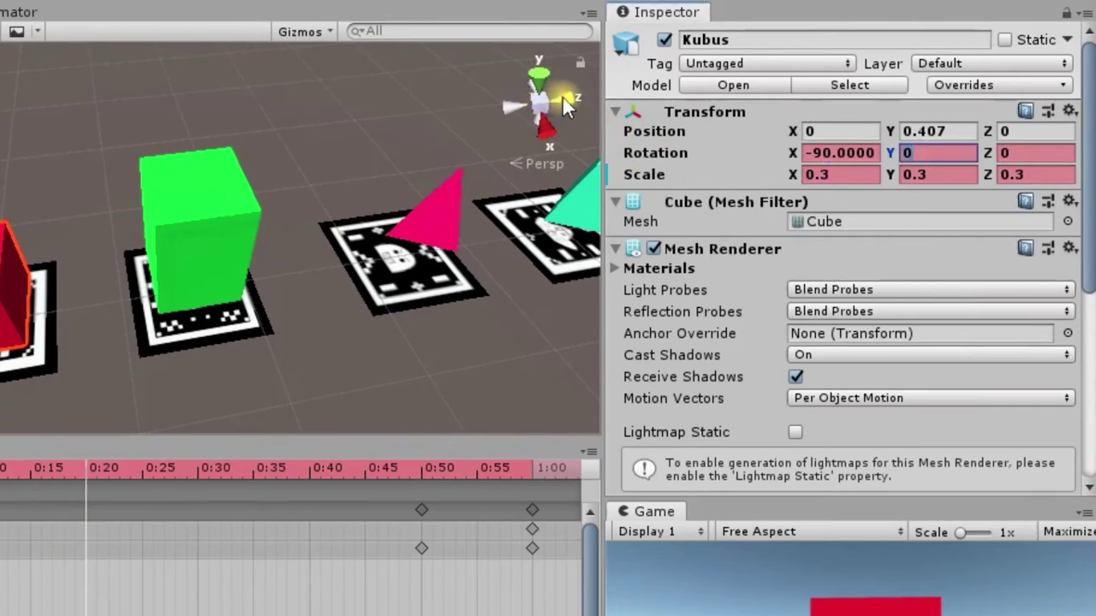
left_click(1037, 152)
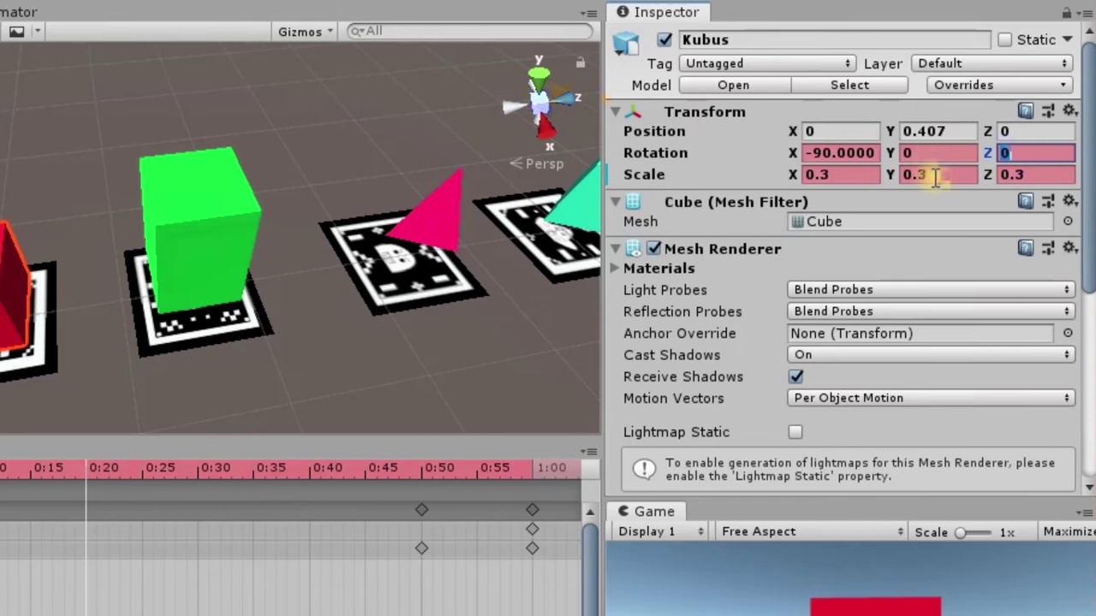
type("90")
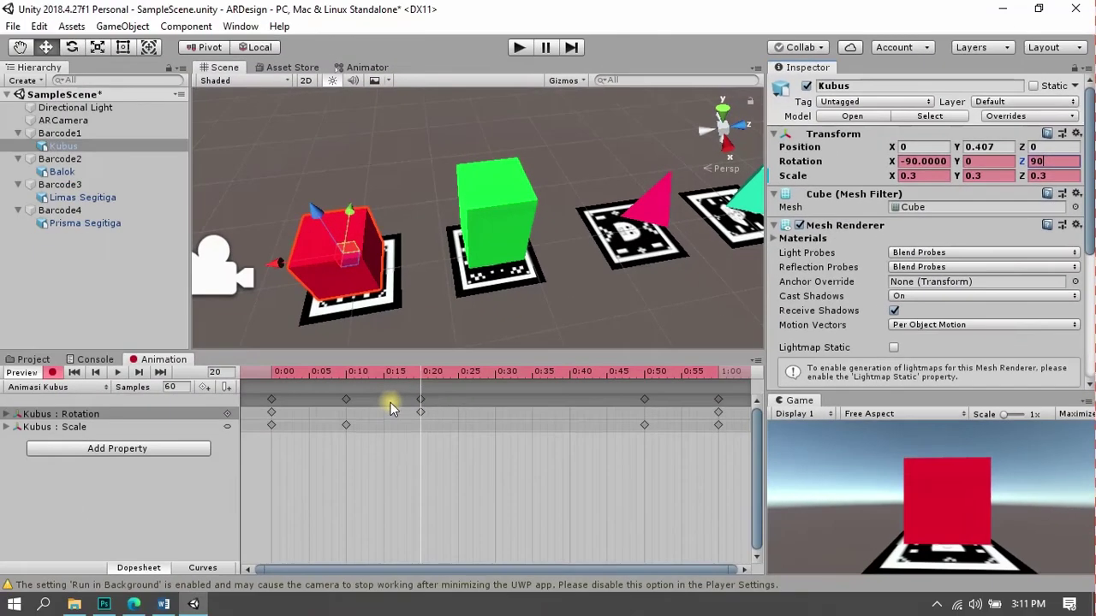
left_click_drag(390, 381, 421, 413)
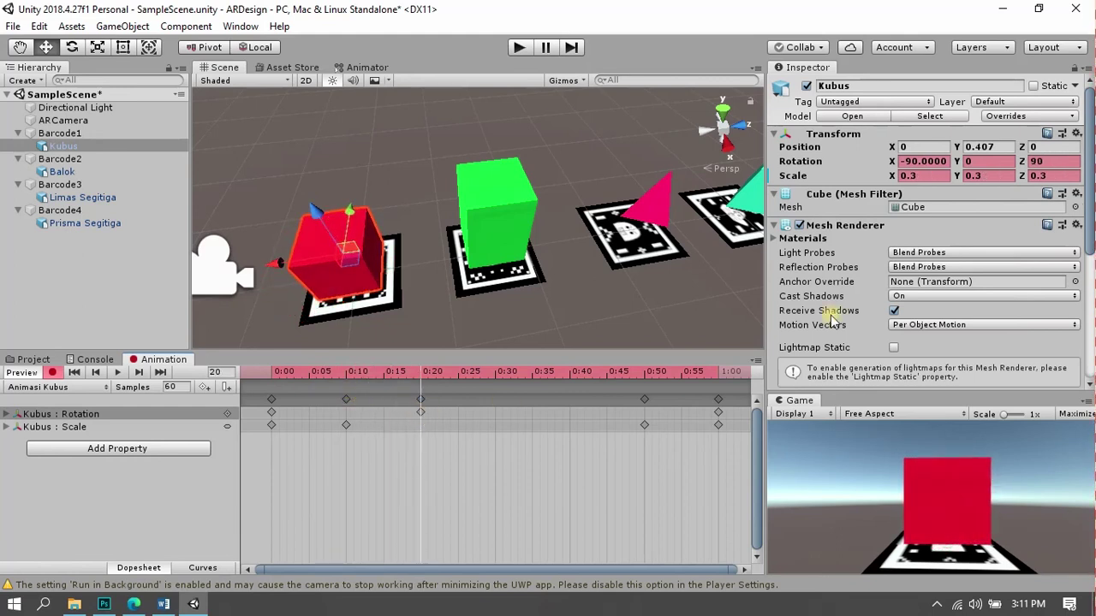
Set the Kubus Z rotation to 360 at frame 20 and move that rotation keyframe to the end at 1:00
left_click(1060, 164)
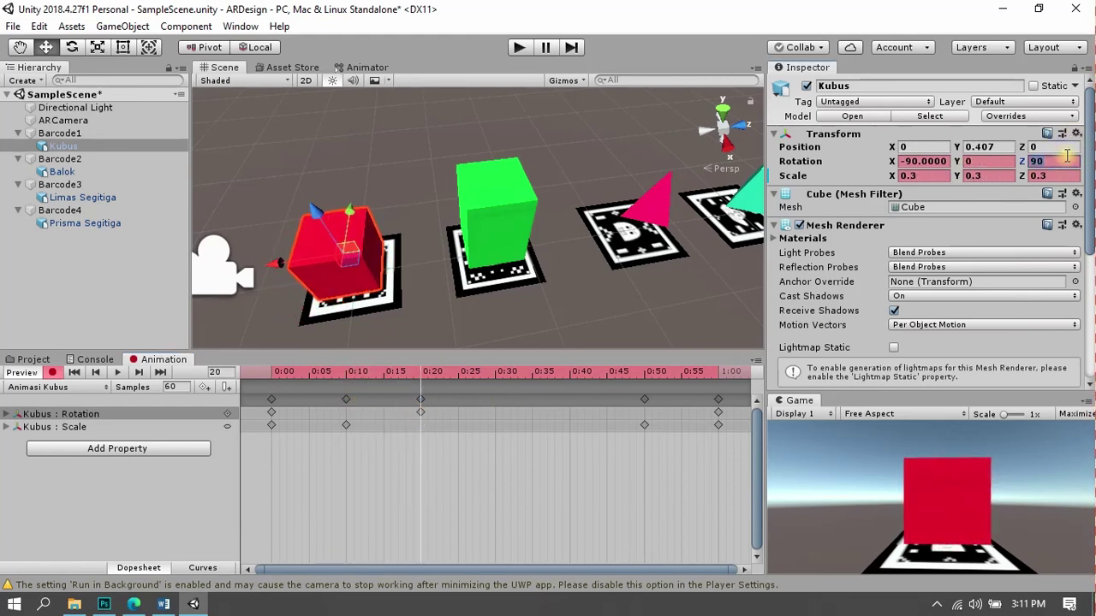
type("360")
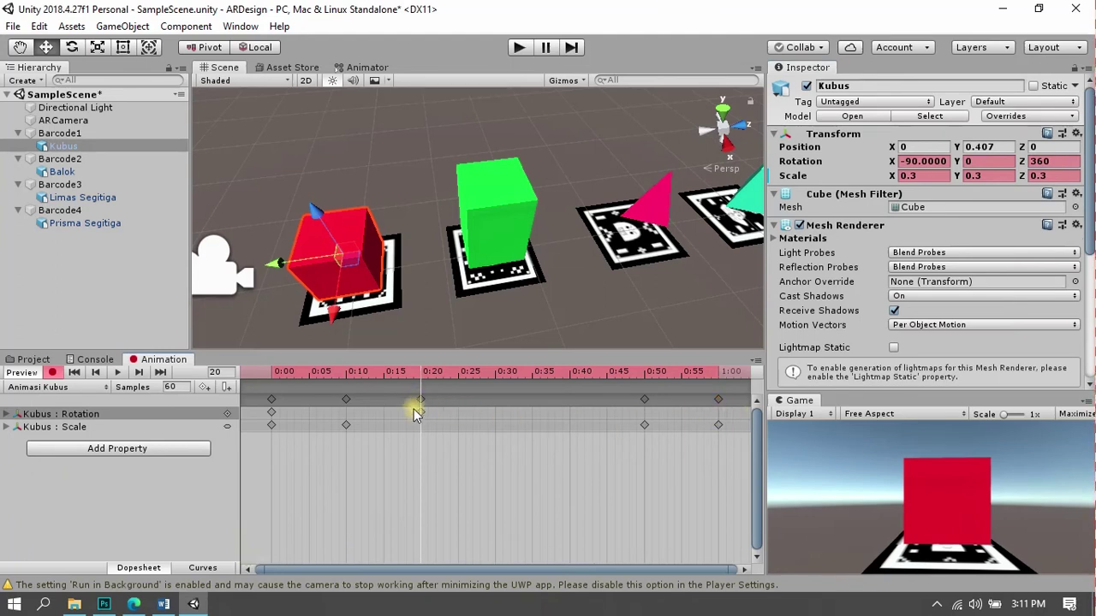
left_click_drag(422, 414, 719, 436)
Return to frame 0, turn keyframe recording off and play the clip to check the Kubus rotation
left_click_drag(365, 377, 244, 377)
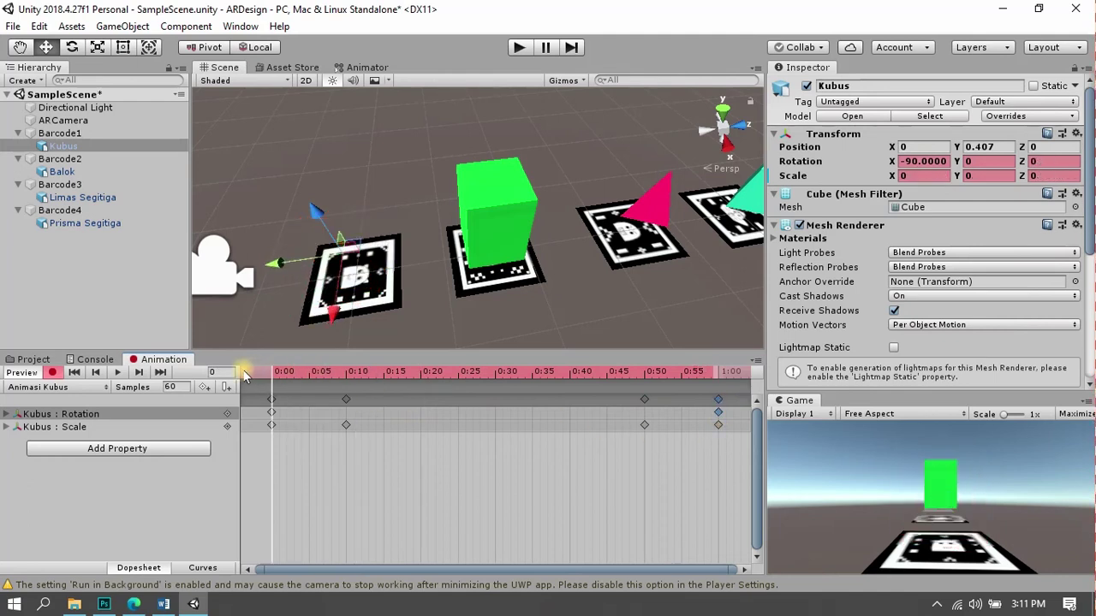
left_click(53, 373)
left_click(118, 373)
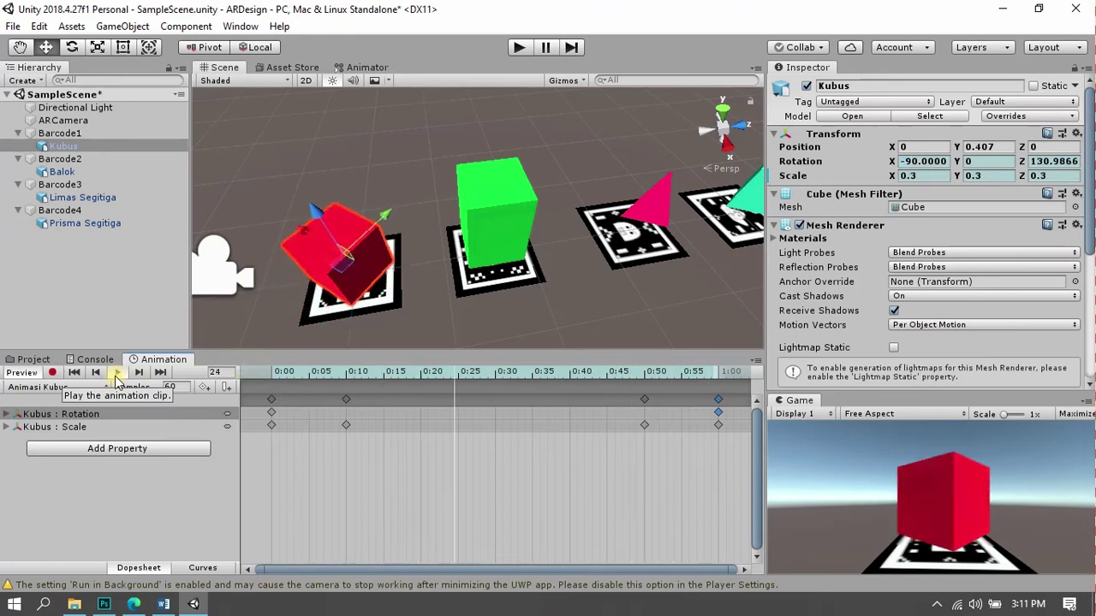
Move the last scale and rotation keyframes together so they fall at 1:50 and 2:00, extending the Kubus clip
scroll(517, 513, "down", 2)
scroll(415, 455, "down", 2)
scroll(415, 454, "down", 3)
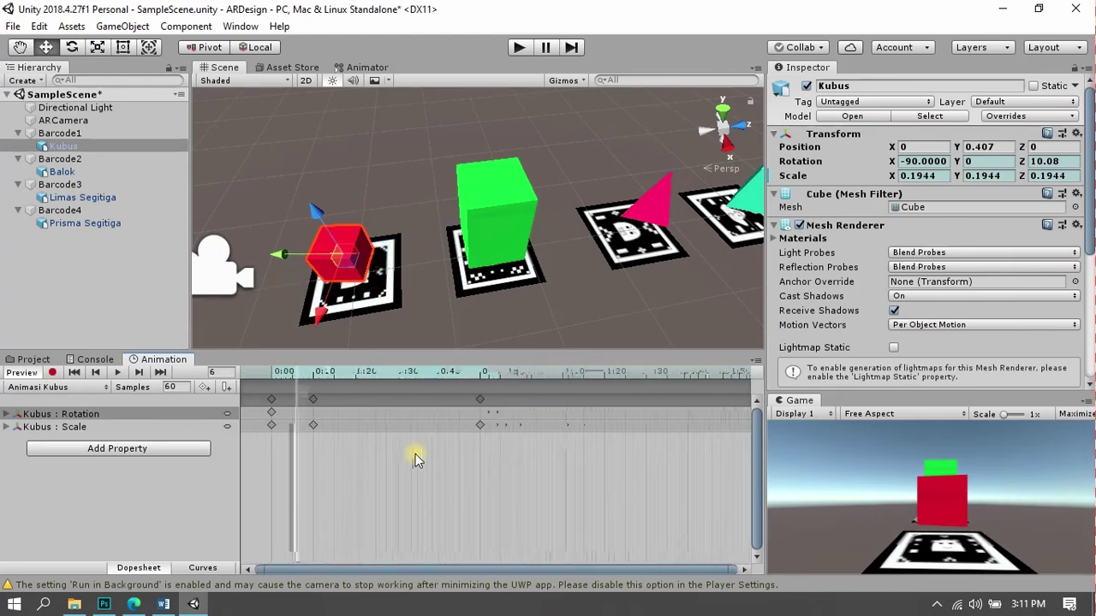
scroll(415, 453, "down", 2)
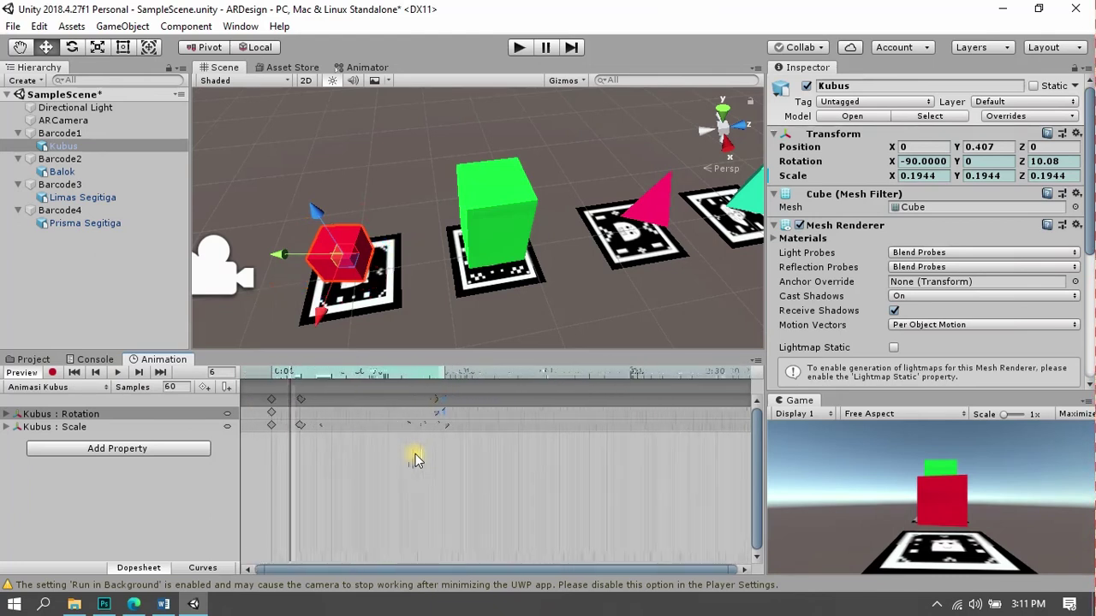
scroll(485, 463, "up", 1)
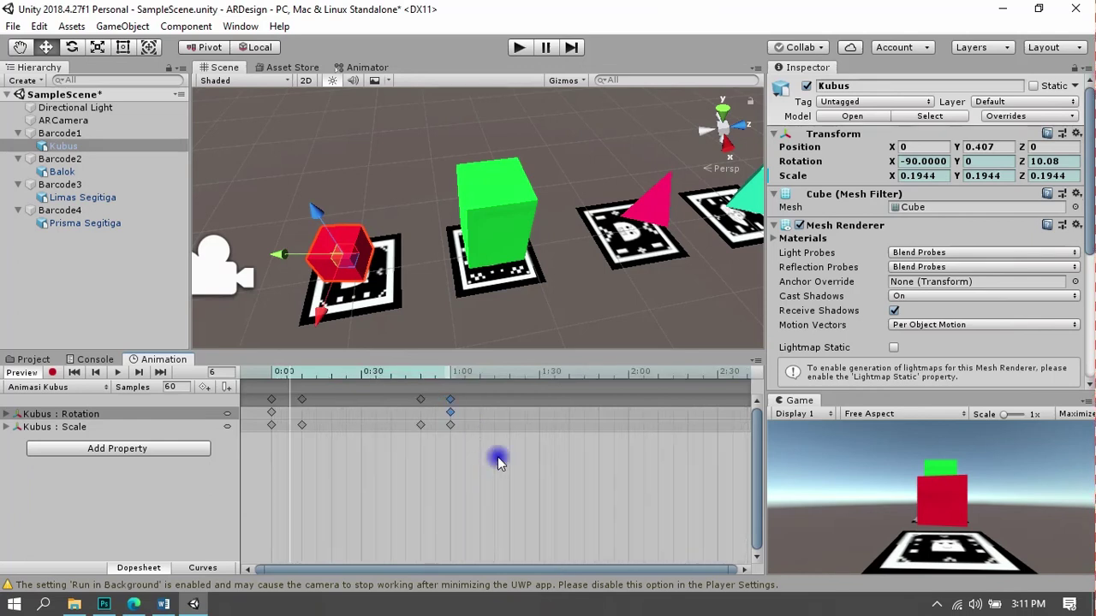
left_click_drag(498, 457, 406, 404)
left_click_drag(531, 457, 396, 403)
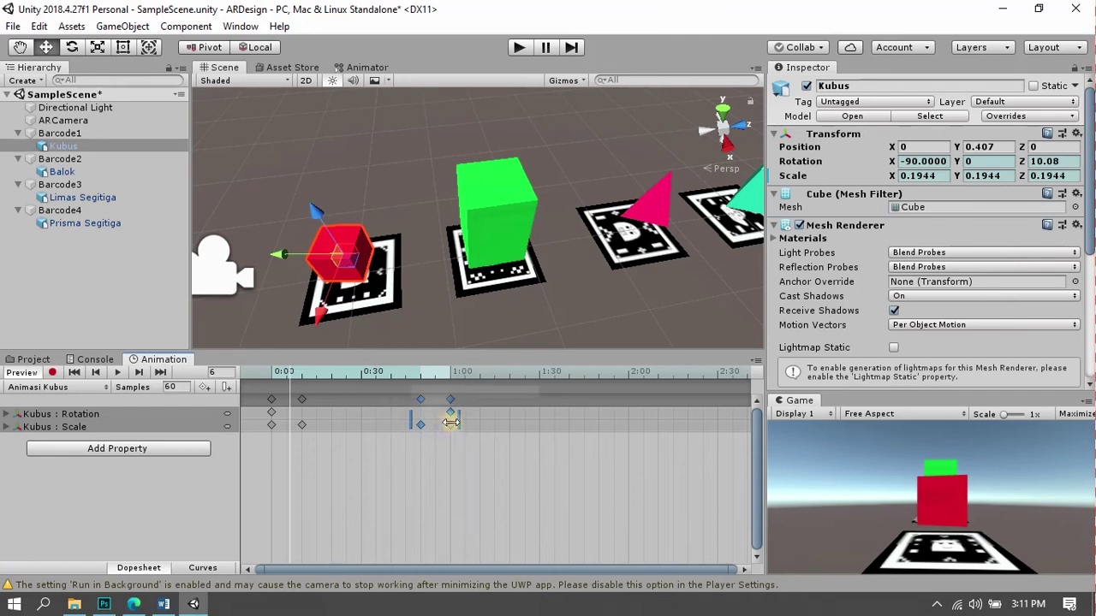
left_click(450, 426)
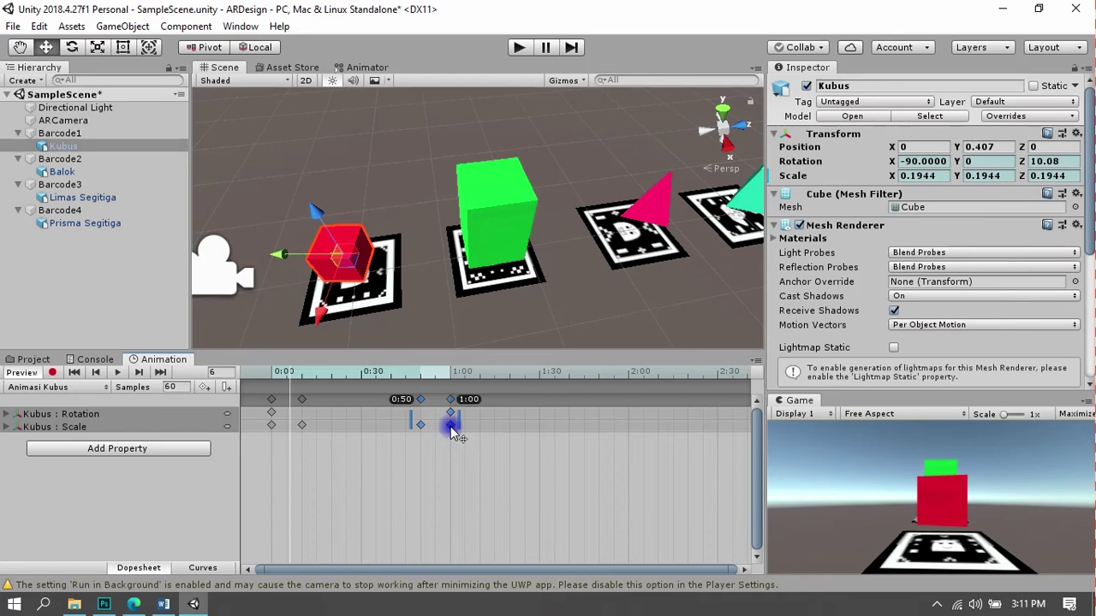
left_click_drag(451, 426, 630, 440)
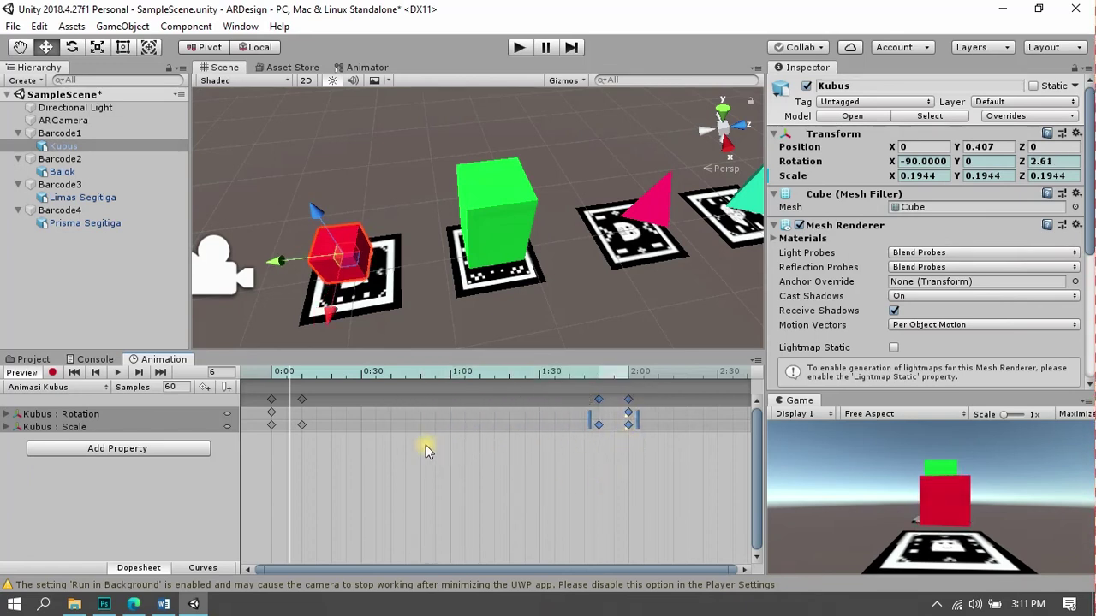
Preview the extended Kubus animation by playing it from frame 0, and stop the playback
left_click_drag(292, 374, 272, 374)
left_click(302, 458)
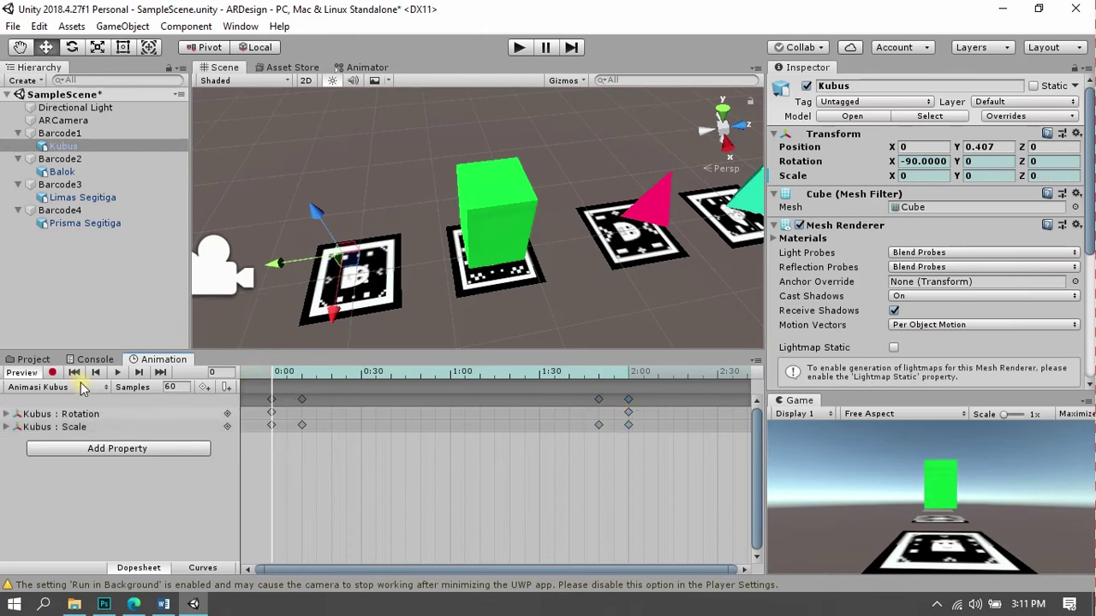
left_click(117, 373)
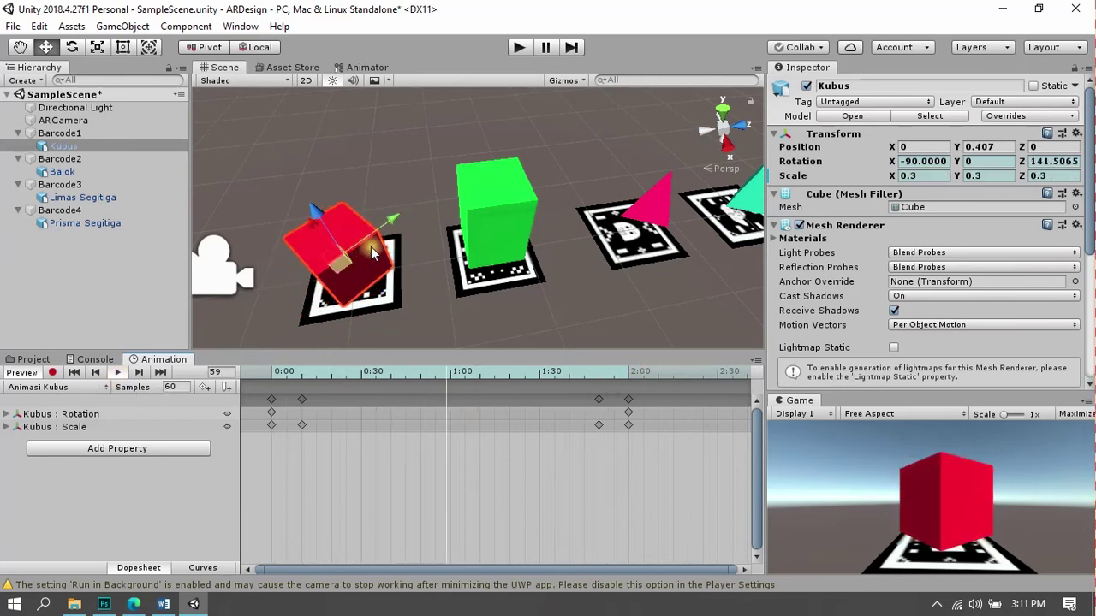
left_click(123, 373)
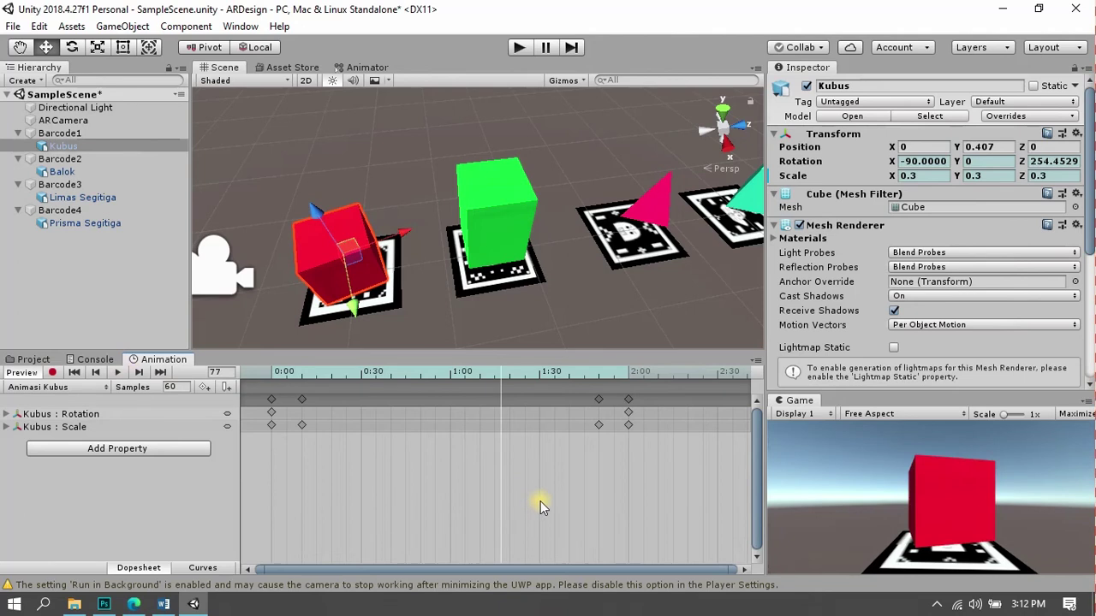
left_click(513, 219)
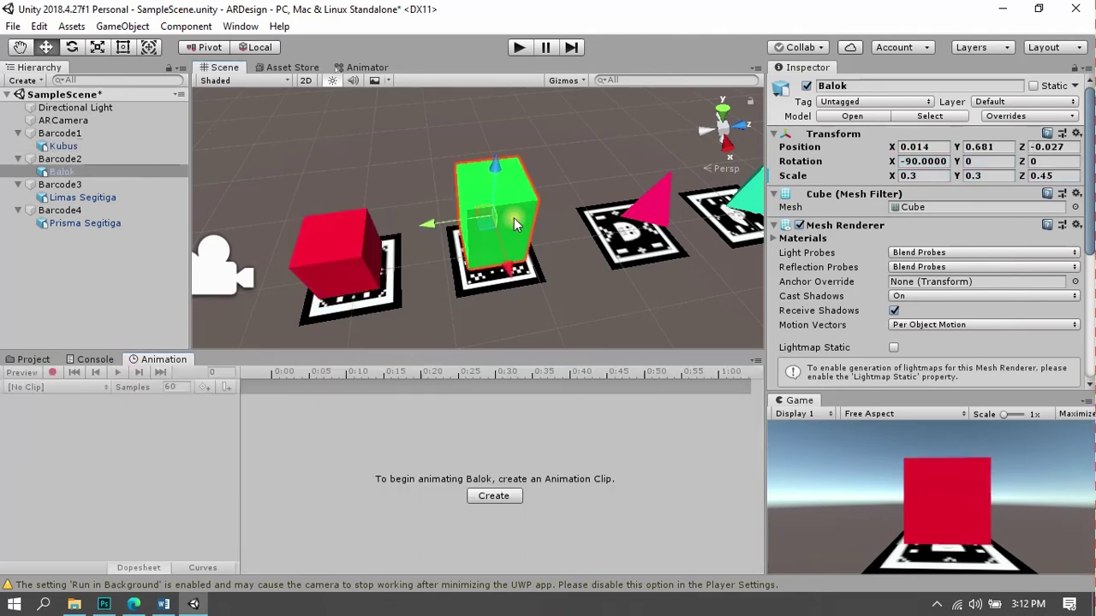
left_click(640, 216)
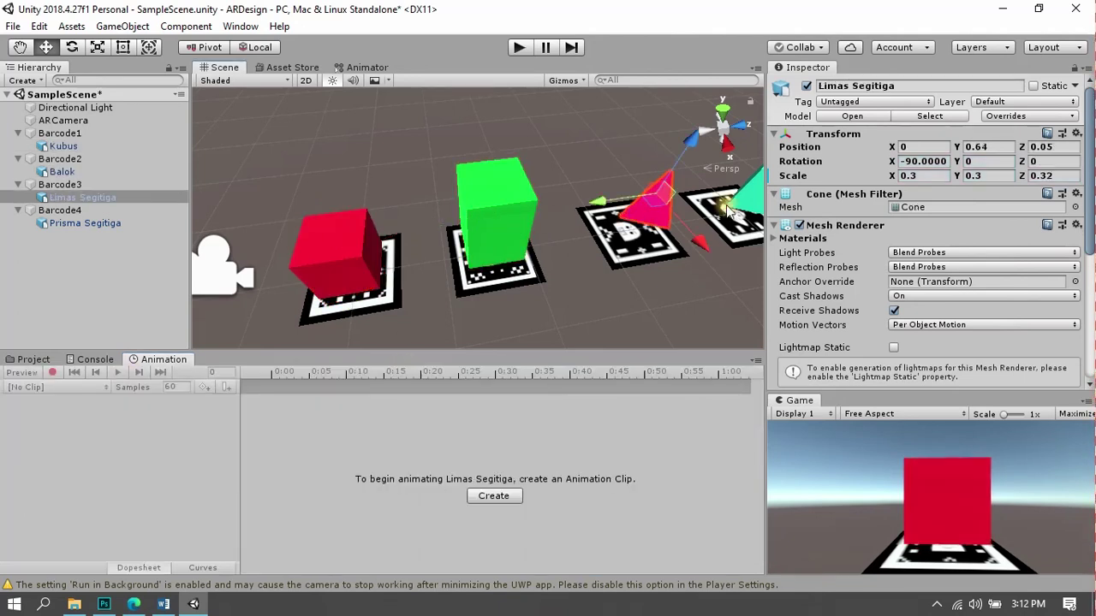
left_click(746, 204)
left_click(499, 210)
left_click(642, 210)
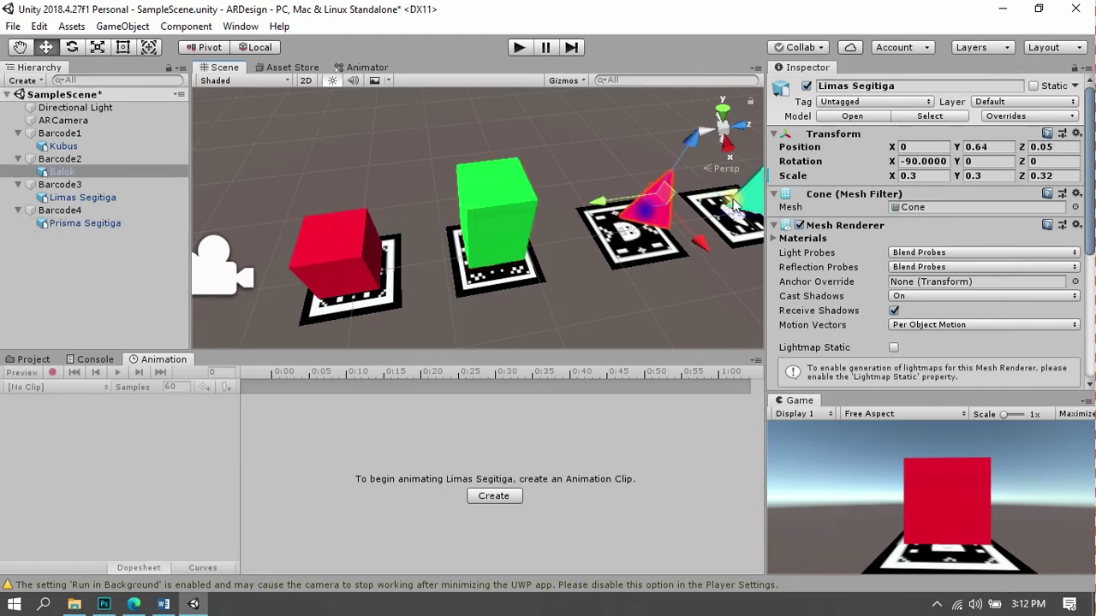
left_click(746, 199)
Select the Kubus, return its clip to frame 0 and add the Transform Position property to the animation
left_click(351, 248)
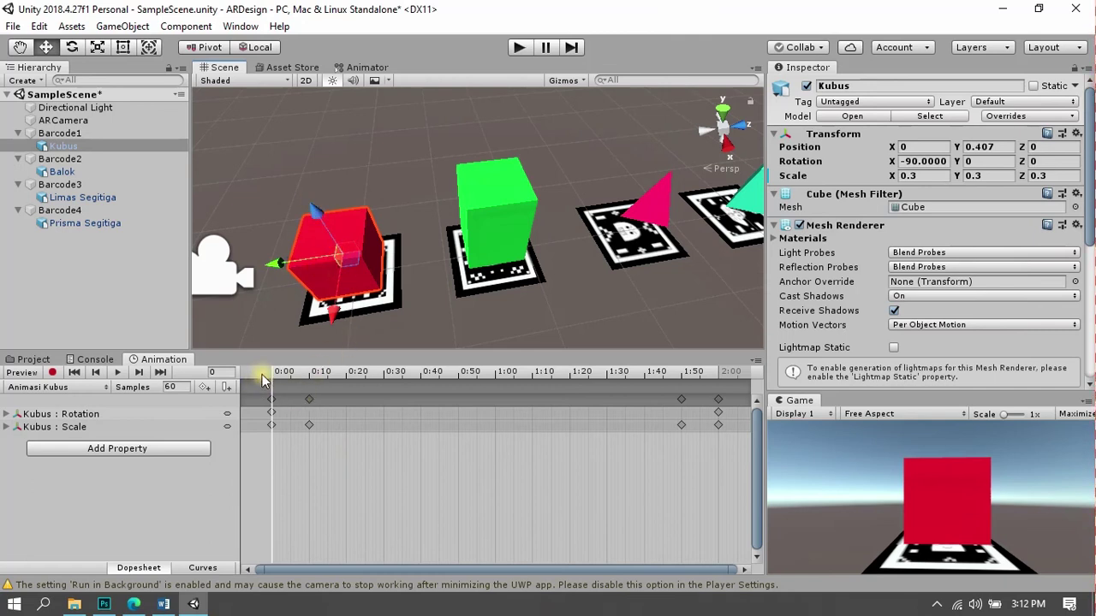
left_click_drag(272, 377, 253, 393)
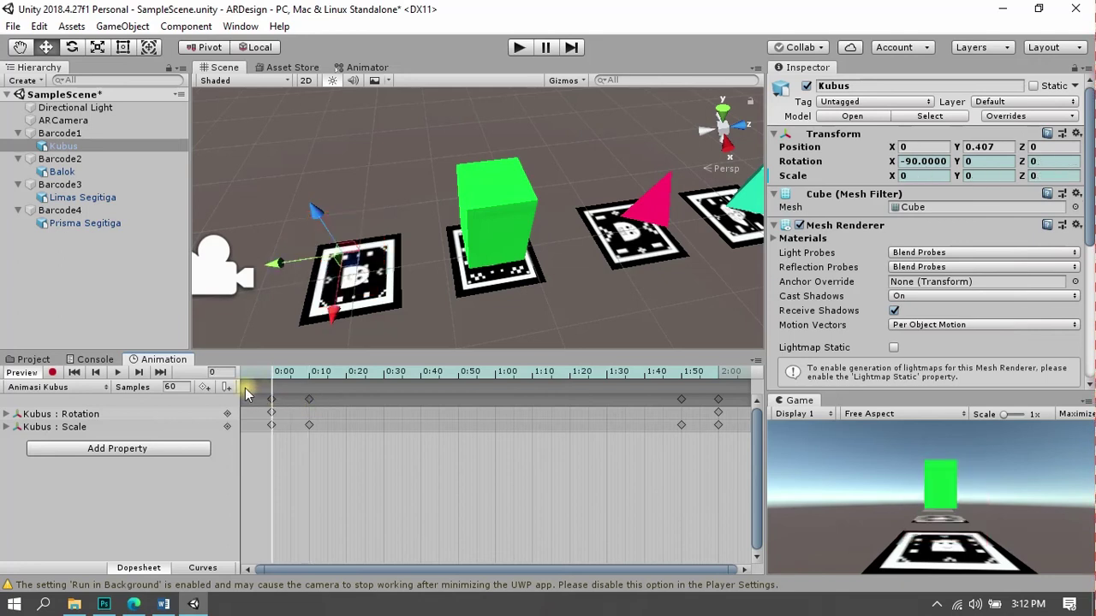
left_click(150, 449)
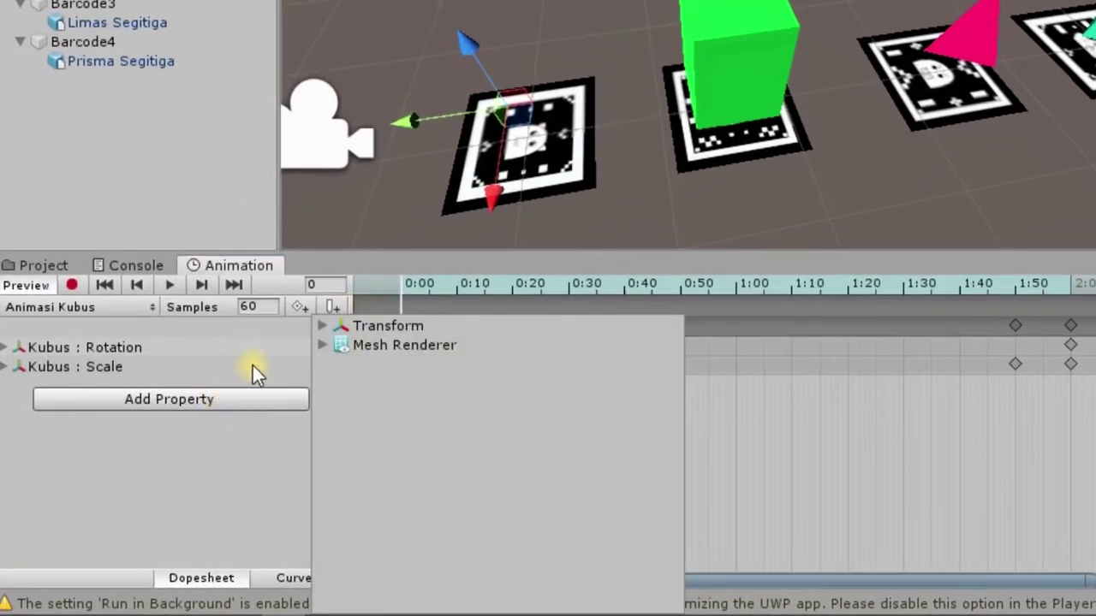
left_click(330, 329)
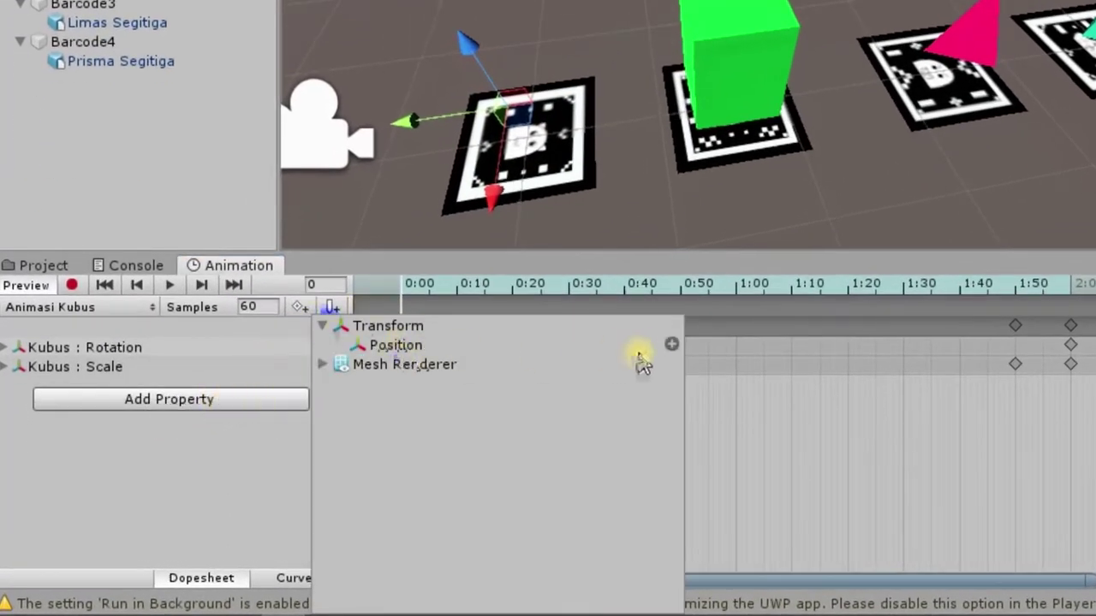
left_click(671, 344)
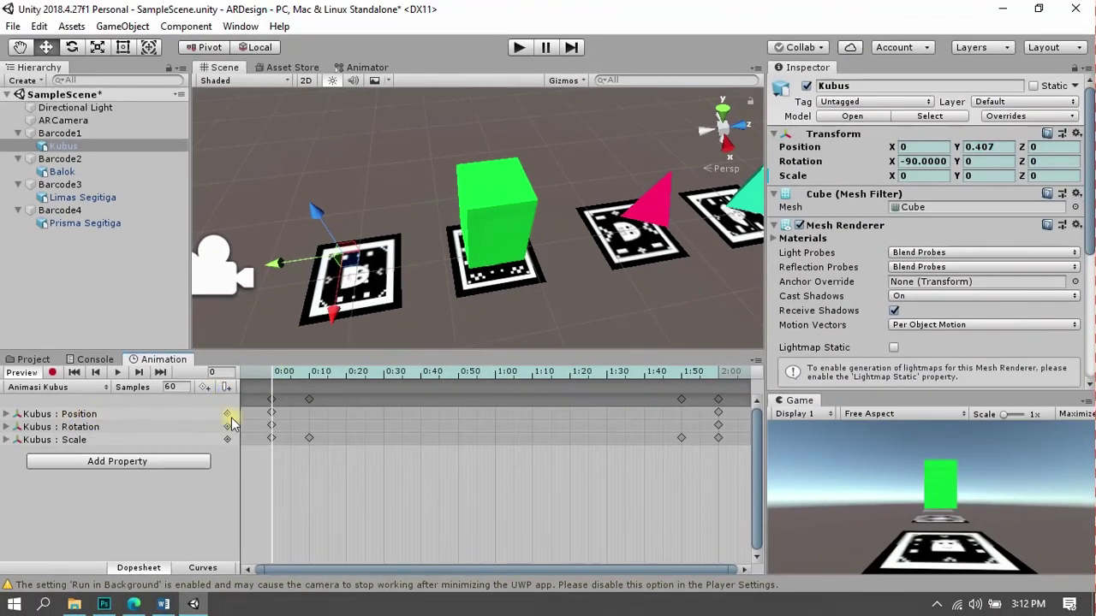
Try setting the Kubus Z position to 10 at frame 60 with recording off and scrub the timeline
left_click(270, 372)
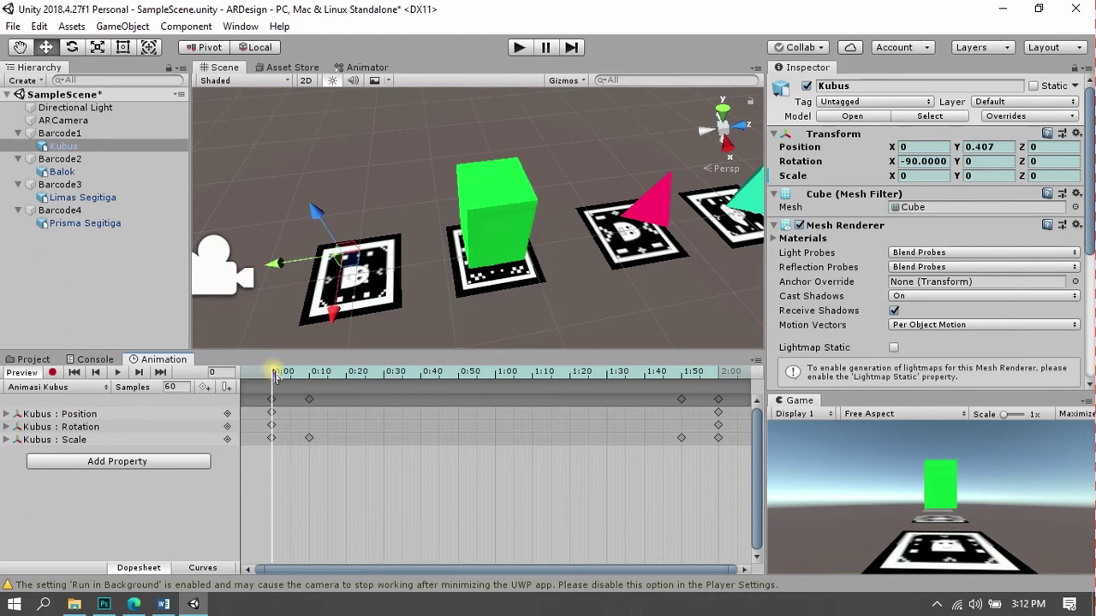
left_click_drag(274, 373, 498, 413)
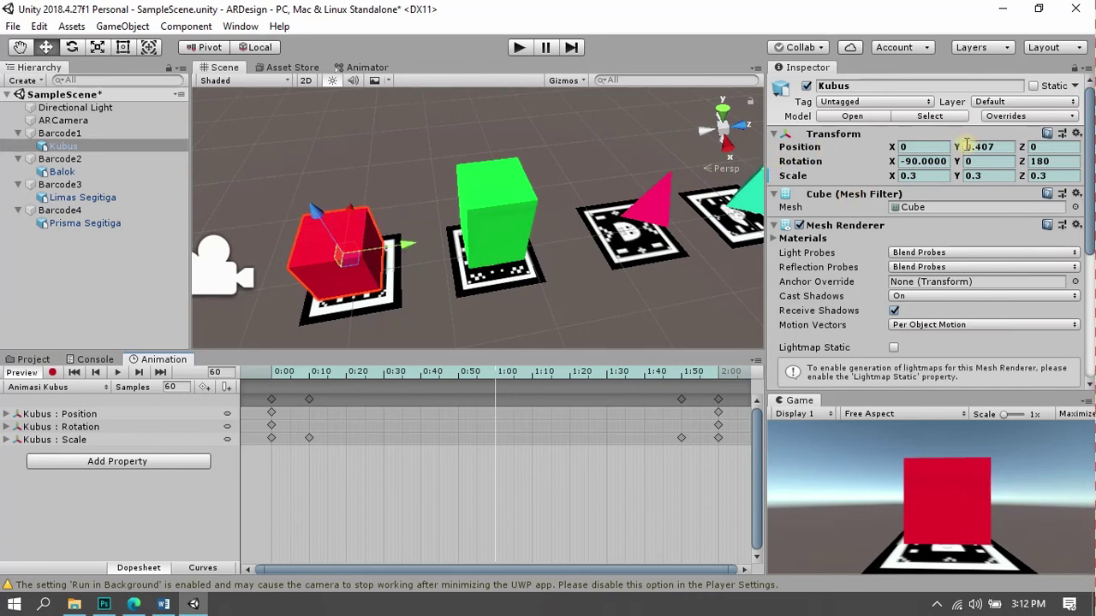
left_click(1049, 147)
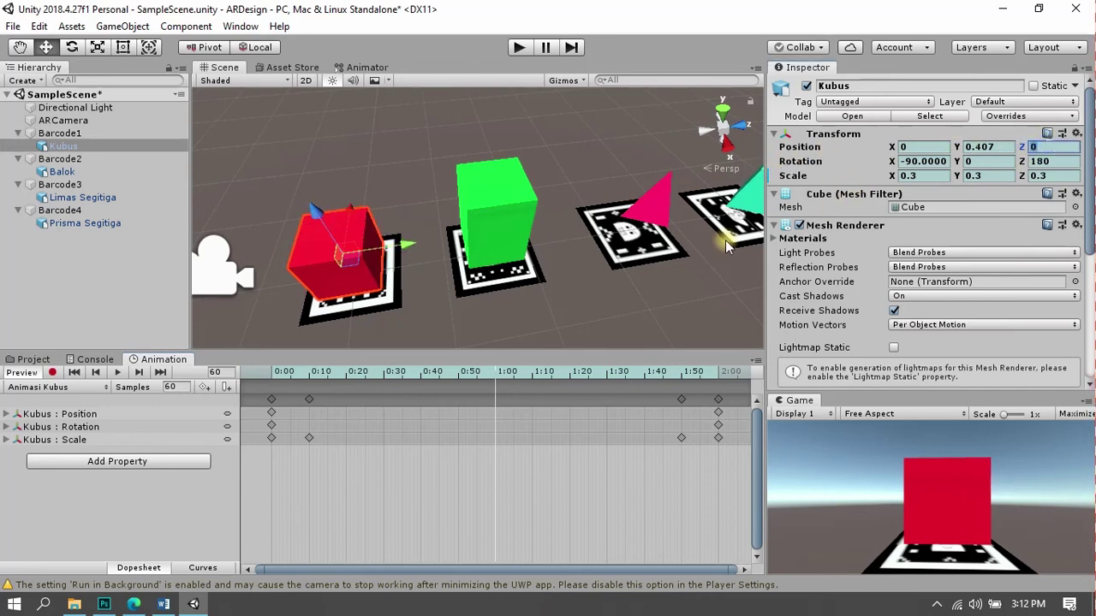
type("10")
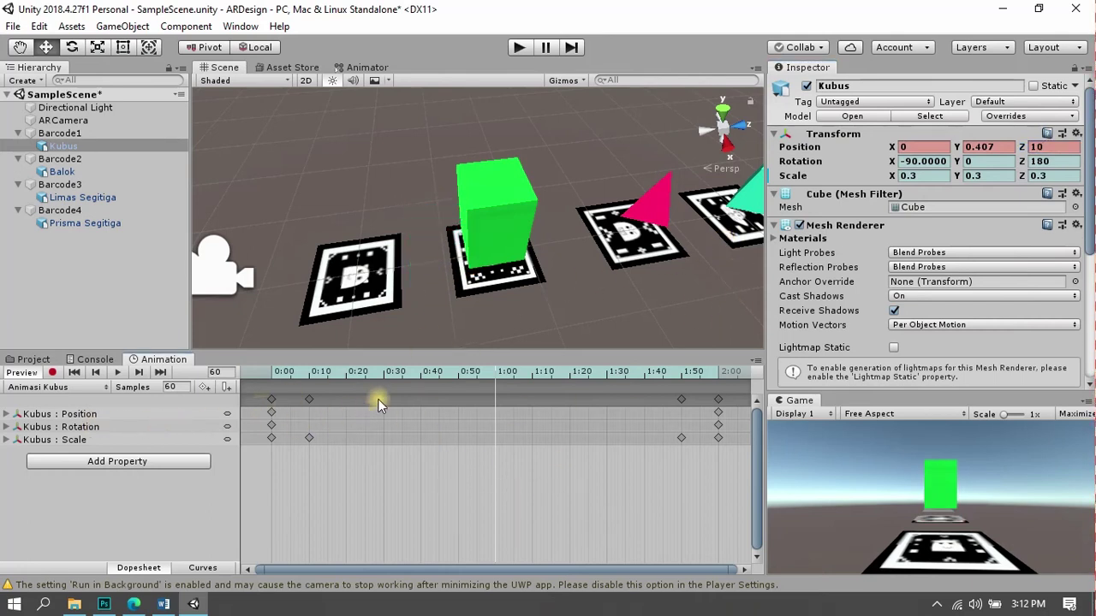
scroll(432, 419, "down", 4)
left_click_drag(432, 374, 448, 404)
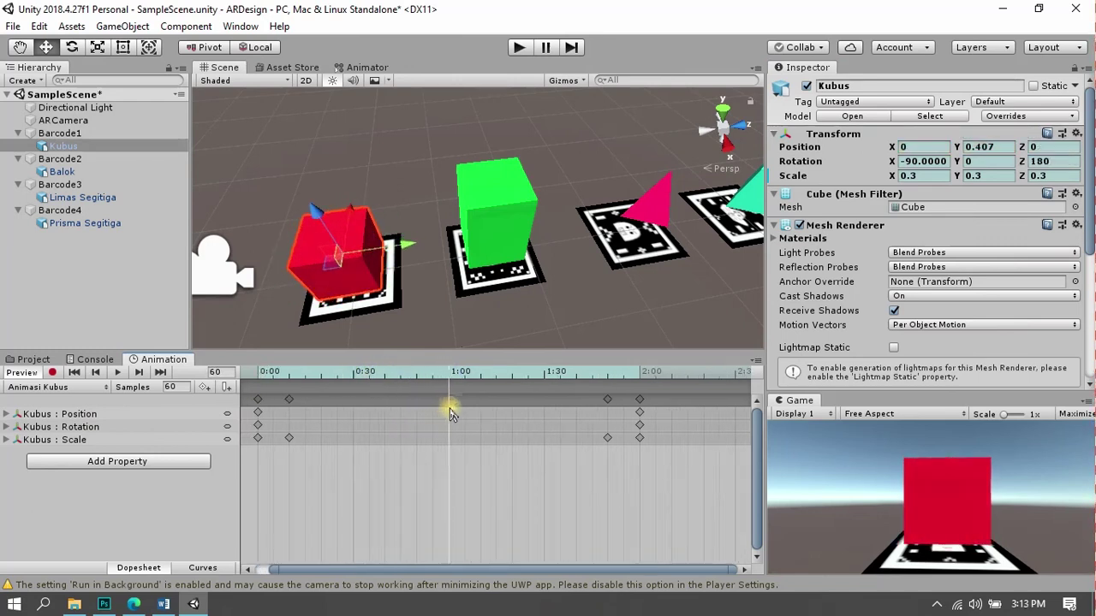
Turn keyframe recording on and try a Kubus Z position of 0.6 at frame 60, resetting Z to 0
left_click(53, 373)
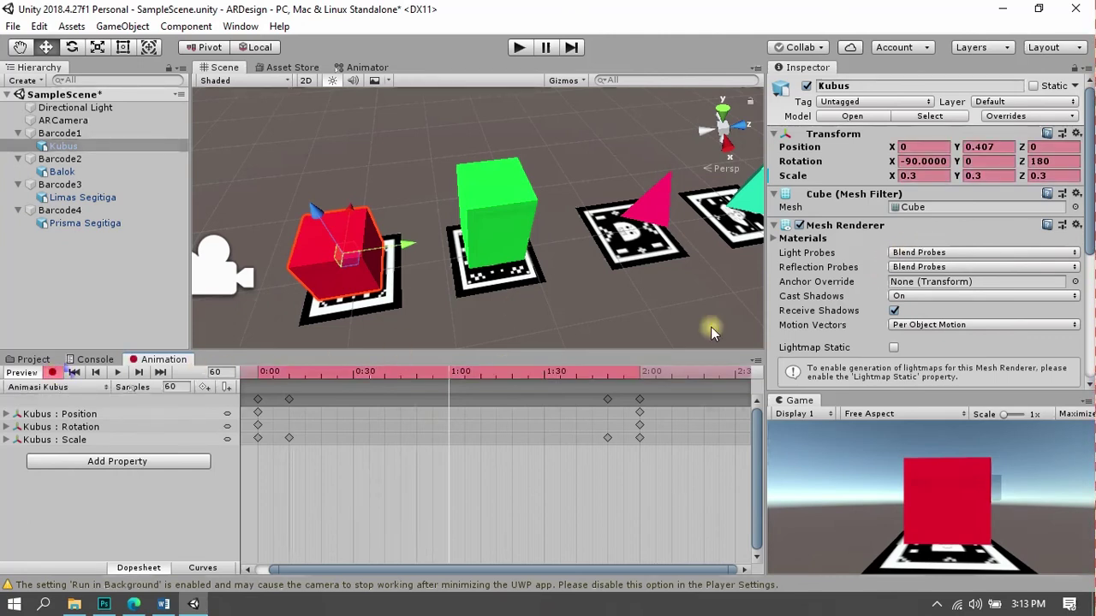
left_click(1057, 150)
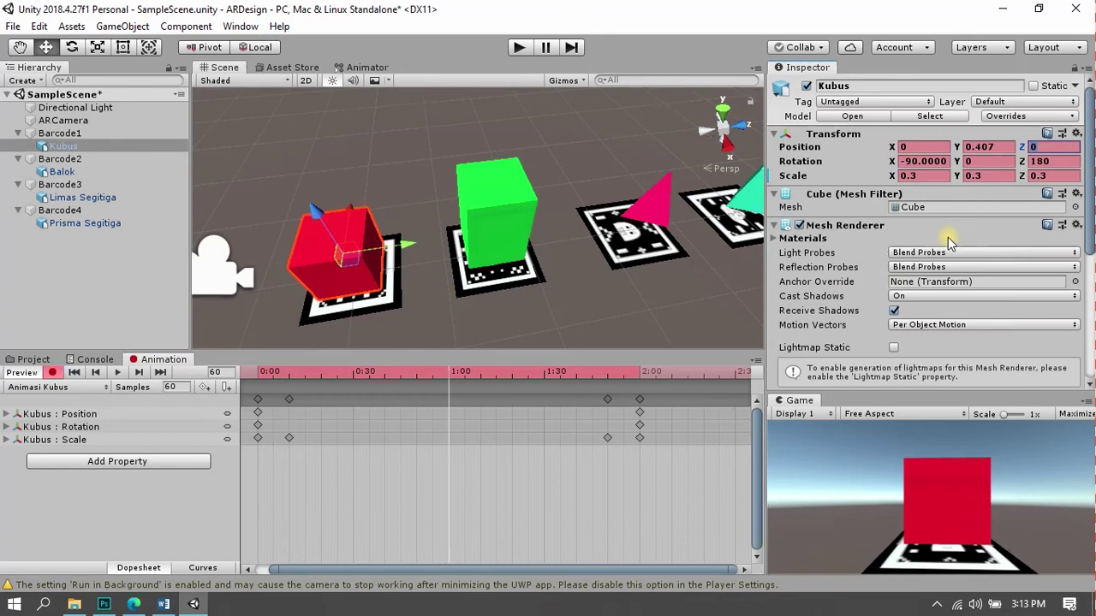
type("1000")
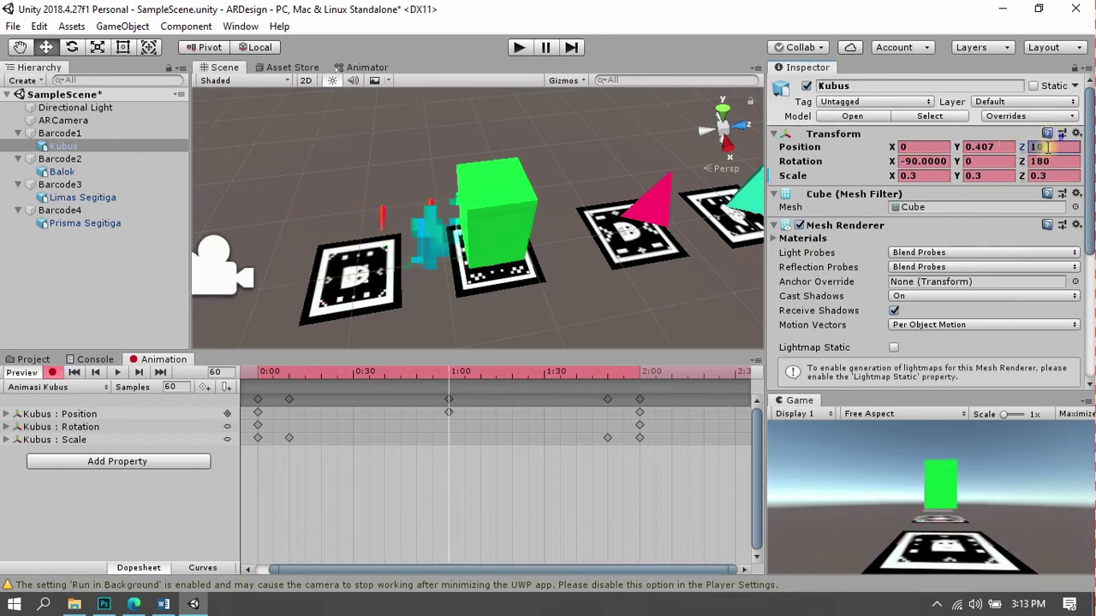
type("0.6")
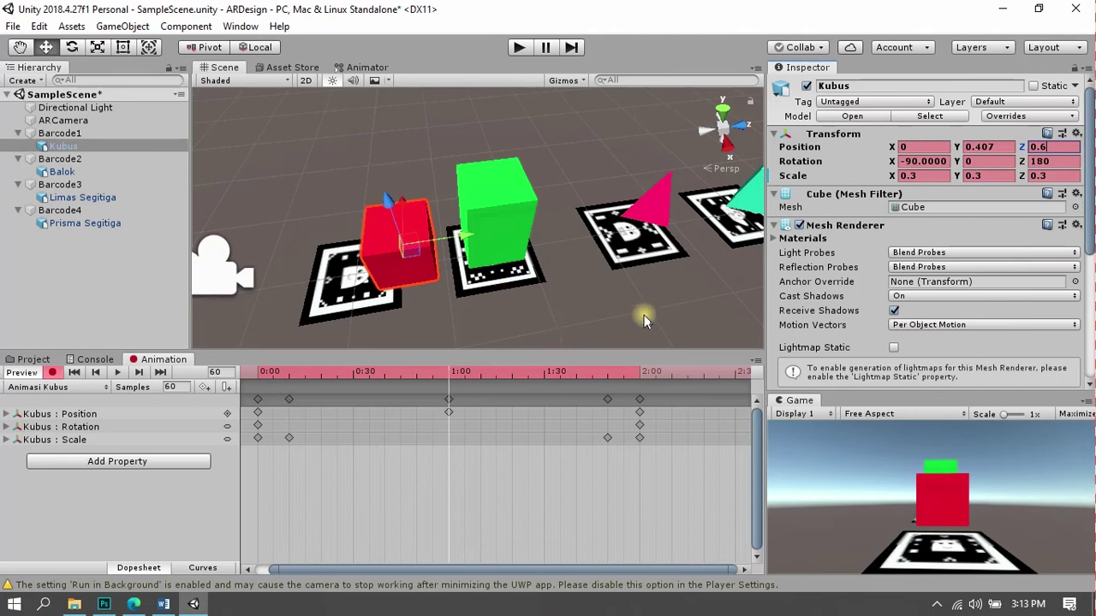
key("BackSpace")
key("BackSpace")
Try a Kubus X position of 0.6 at frame 60 and reset X to 0
left_click(931, 146)
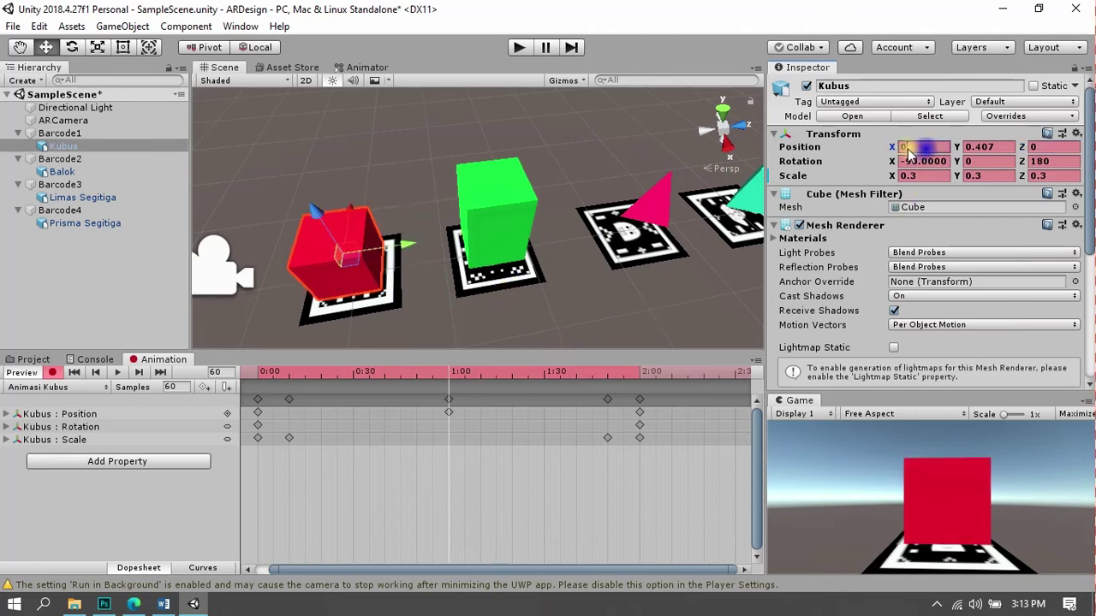
type("0.6")
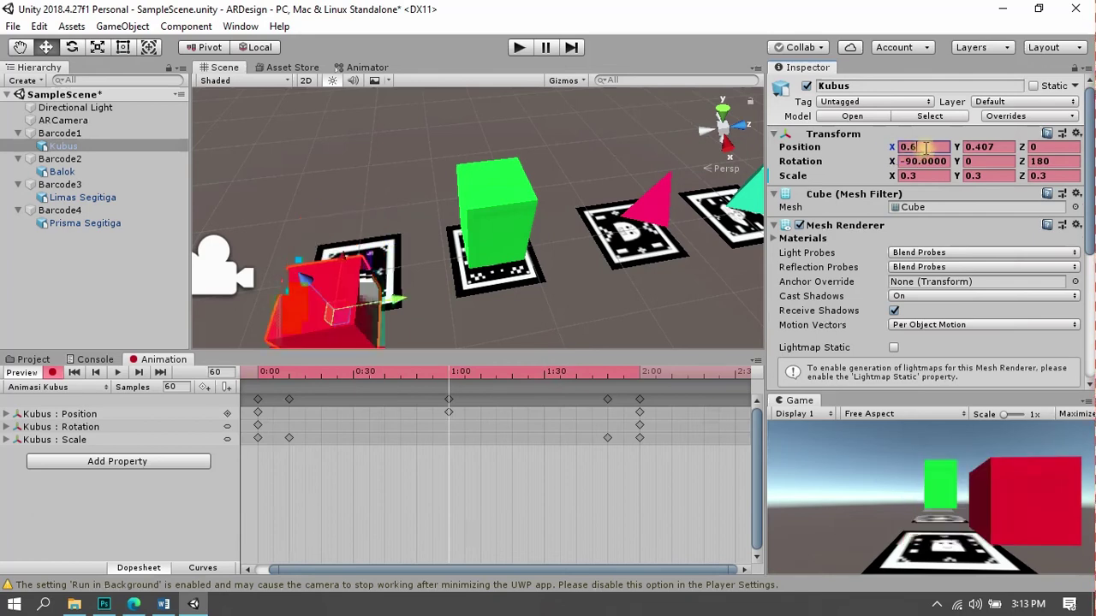
key("BackSpace")
key("BackSpace")
key("BackSpace")
type("0")
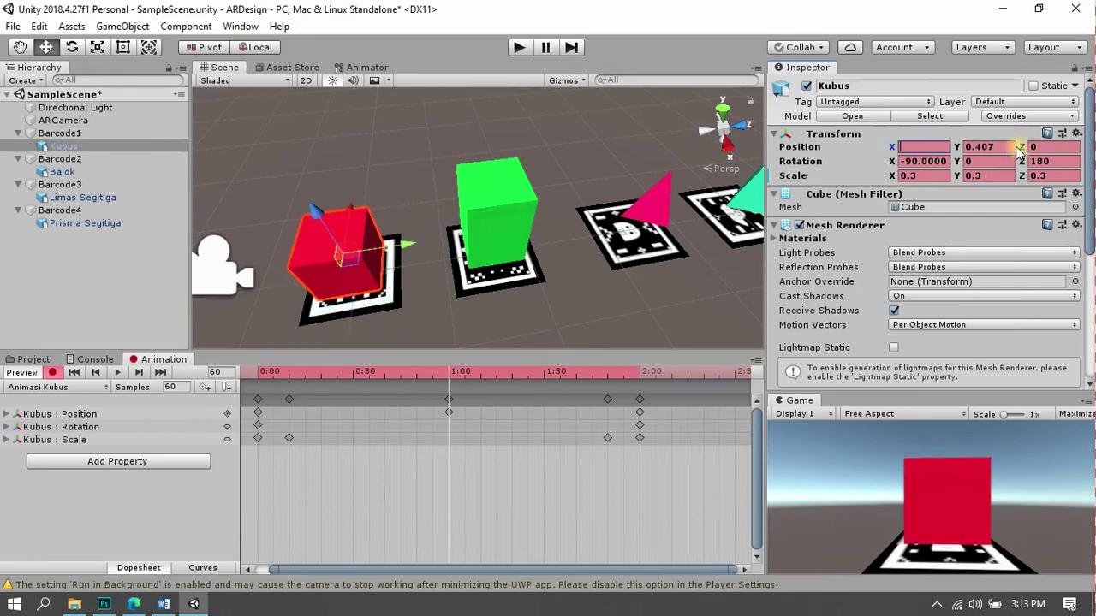
key("Tab")
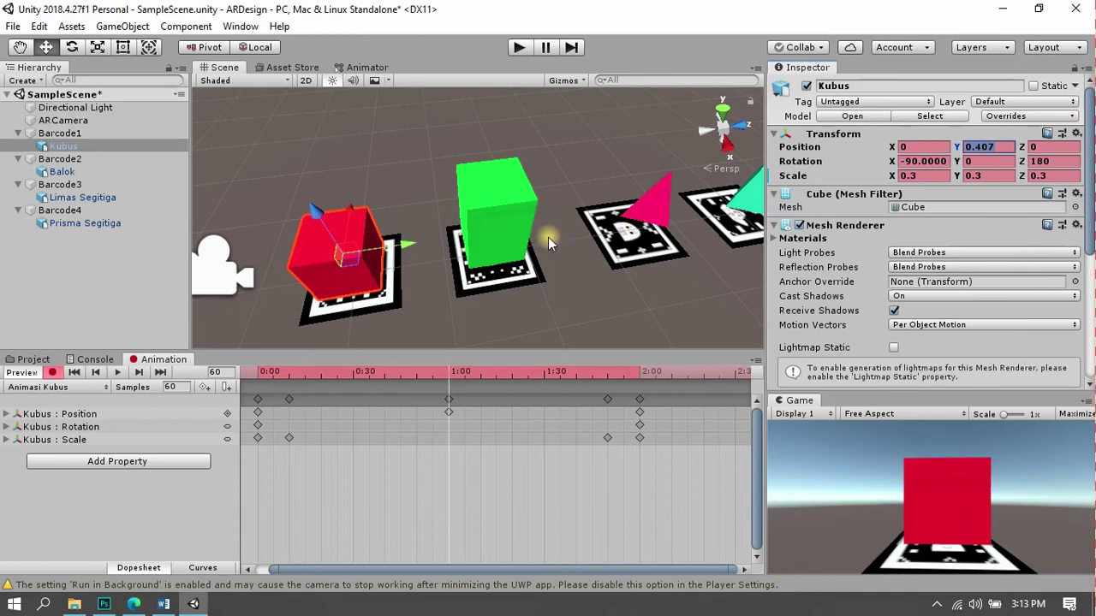
Try a Kubus Y position of 0.6 at frame 60 and restore Y to 0.407
type("0.6")
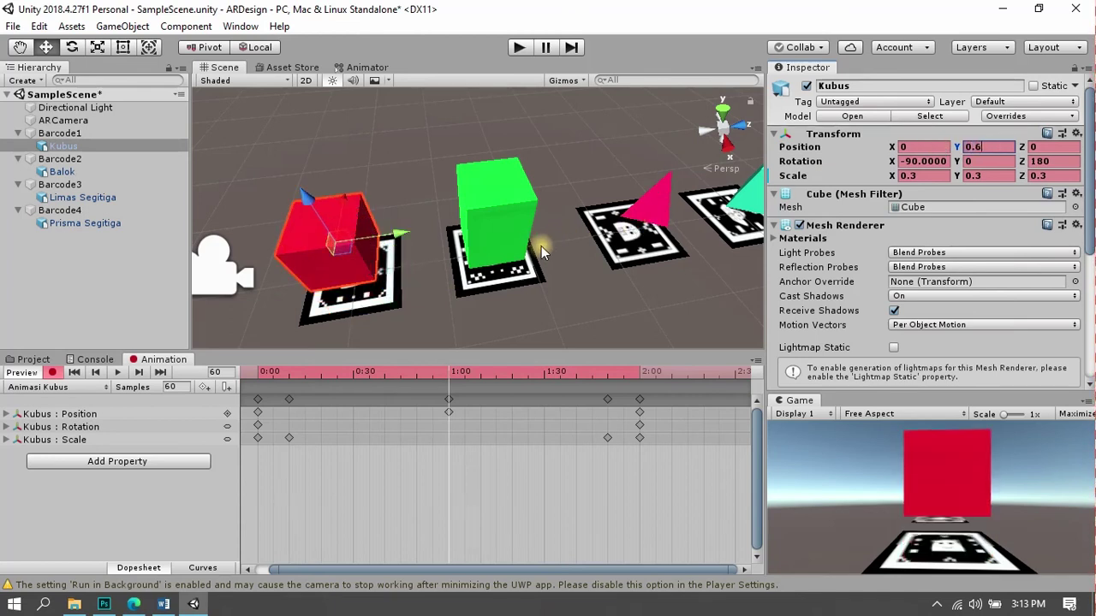
key("BackSpace")
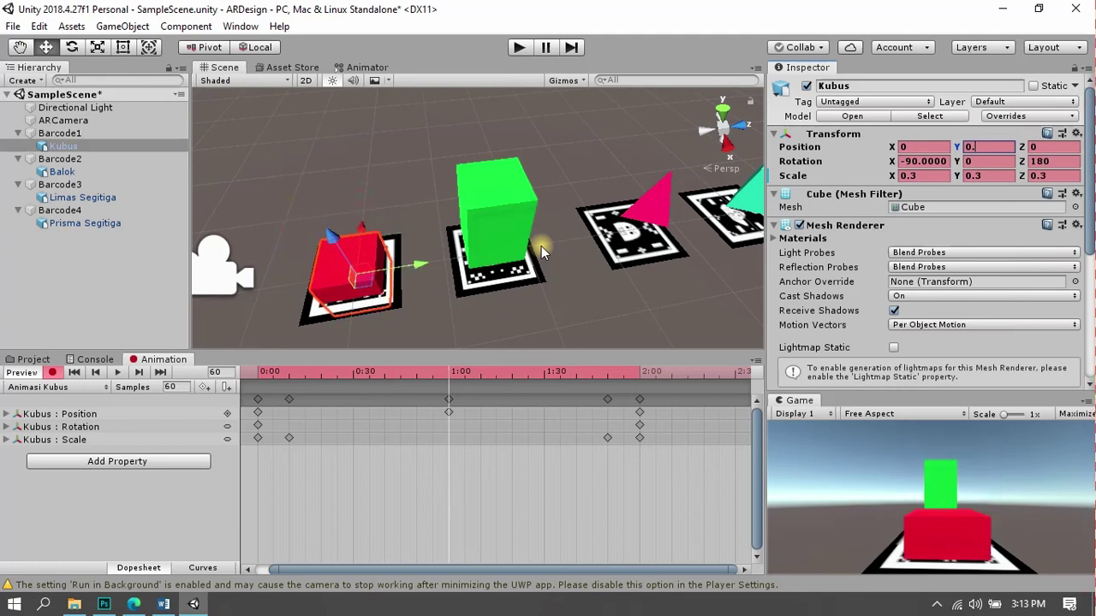
type("407")
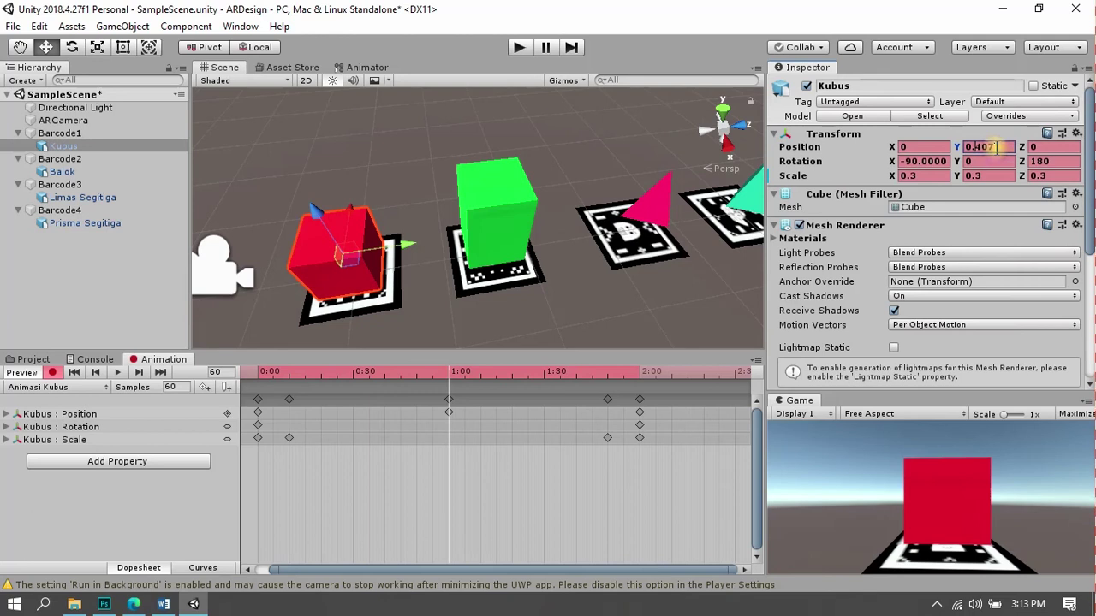
Try Kubus Y positions of 0.10 and 0.15 at frame 60, and scrub the timeline around that frame
key("BackSpace")
key("BackSpace")
key("BackSpace")
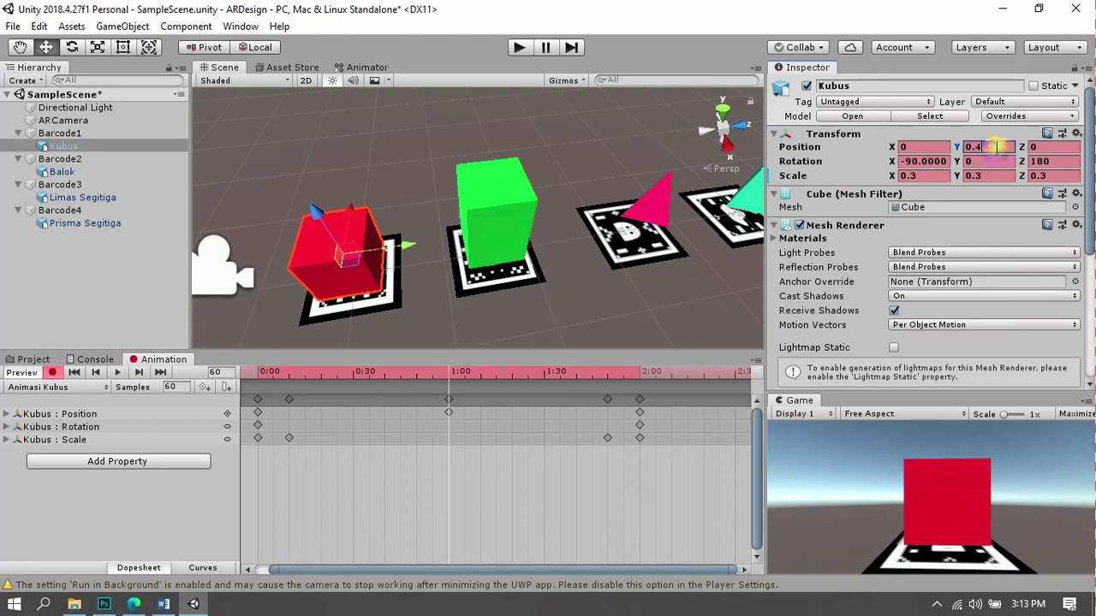
type("10")
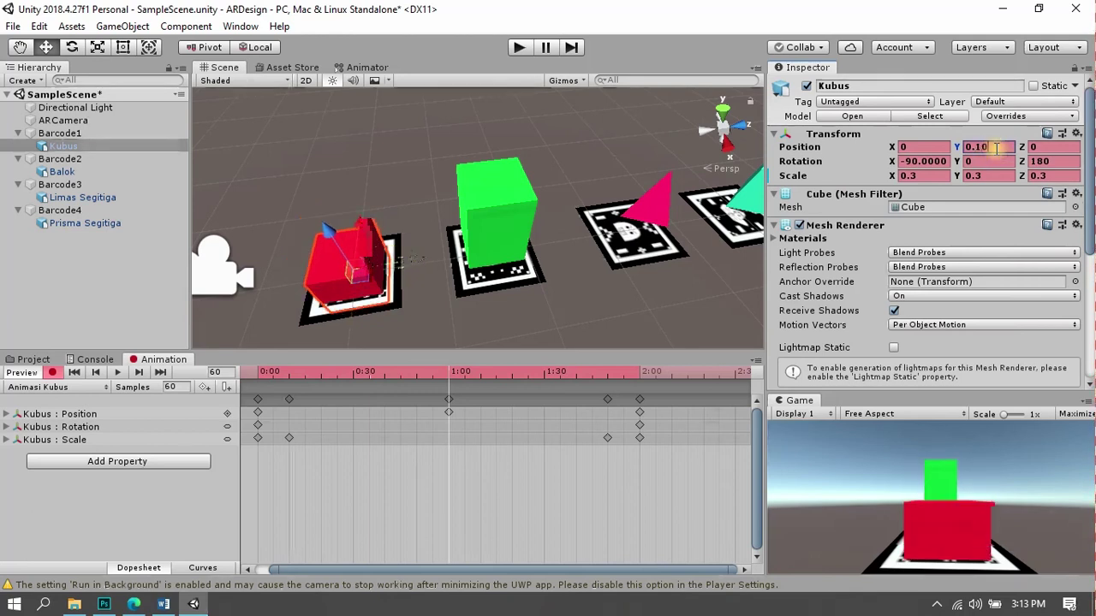
key("BackSpace")
type("5")
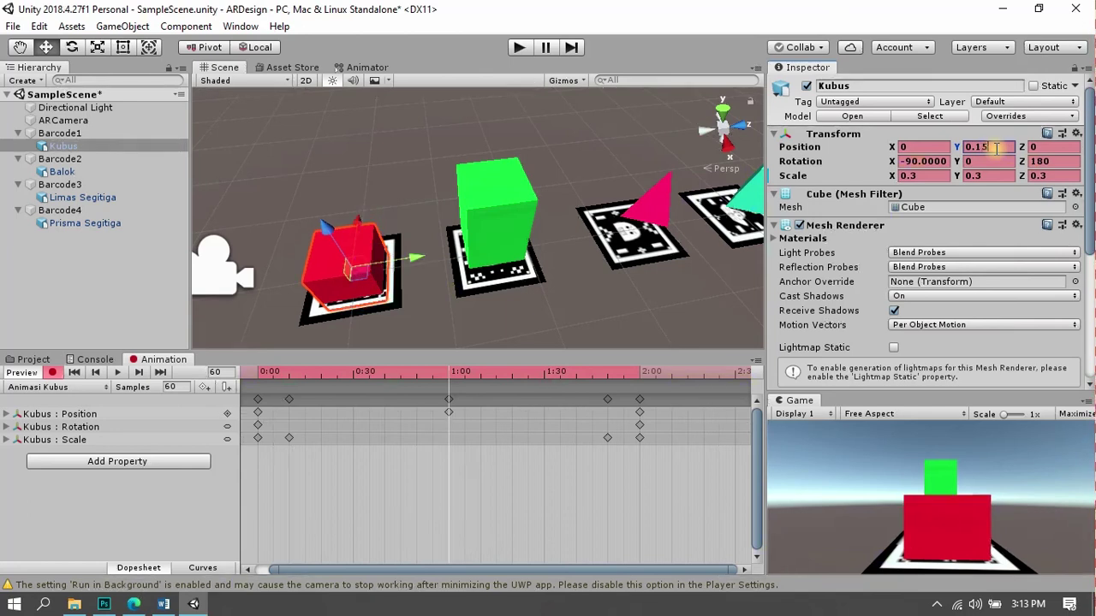
left_click(401, 472)
left_click(441, 374)
left_click_drag(441, 377, 448, 435)
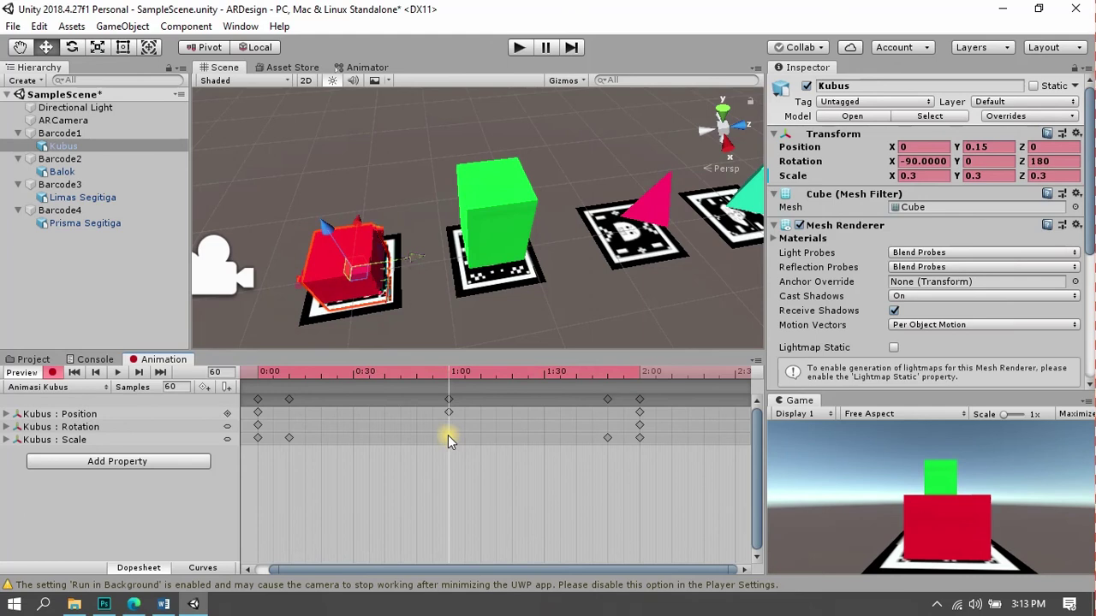
Set the Kubus Y position to 1 at frame 60 after trying -0.15
left_click(978, 147)
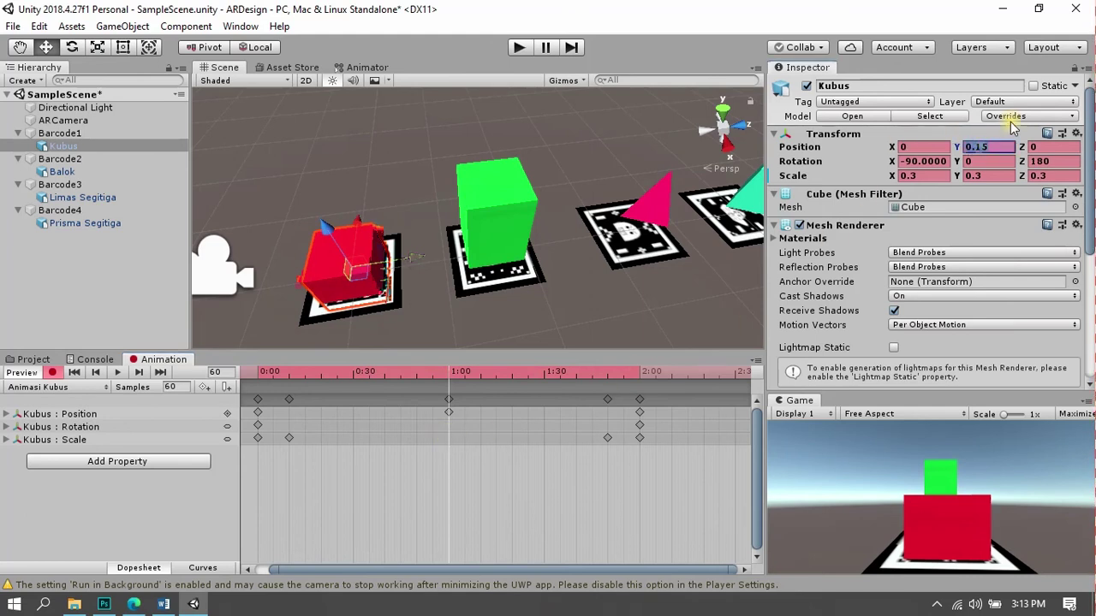
type("-")
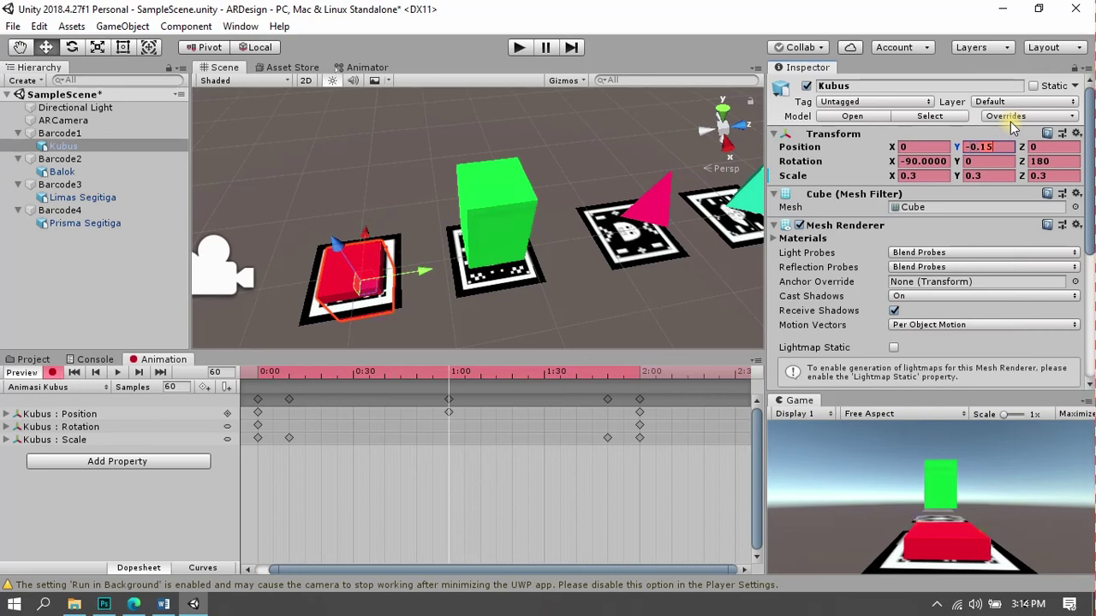
key("BackSpace")
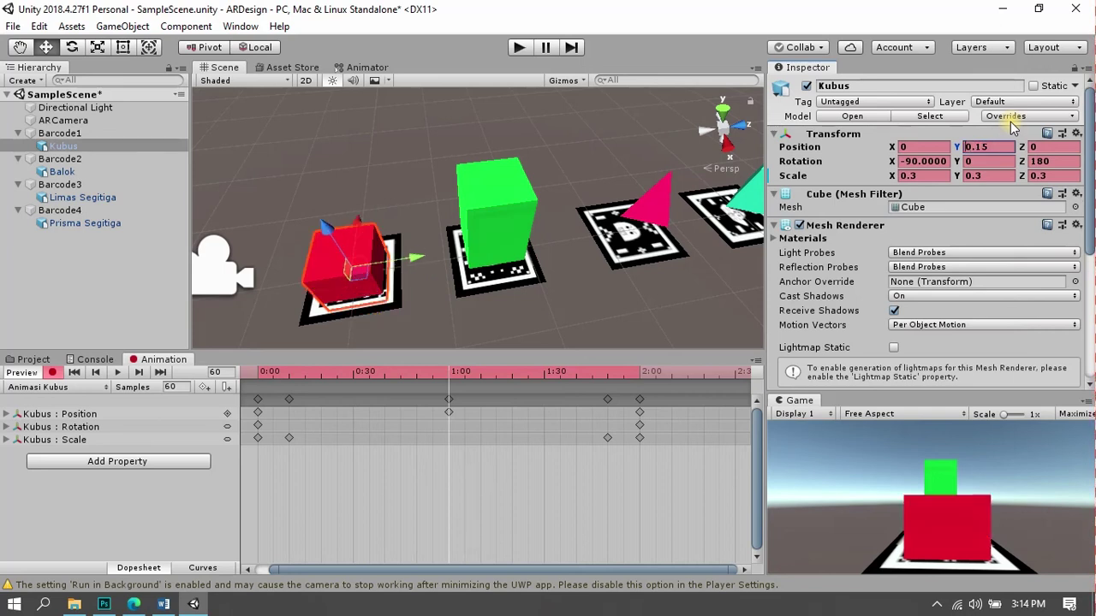
key("BackSpace")
key("BackSpace")
key("BackSpace")
key("BackSpace")
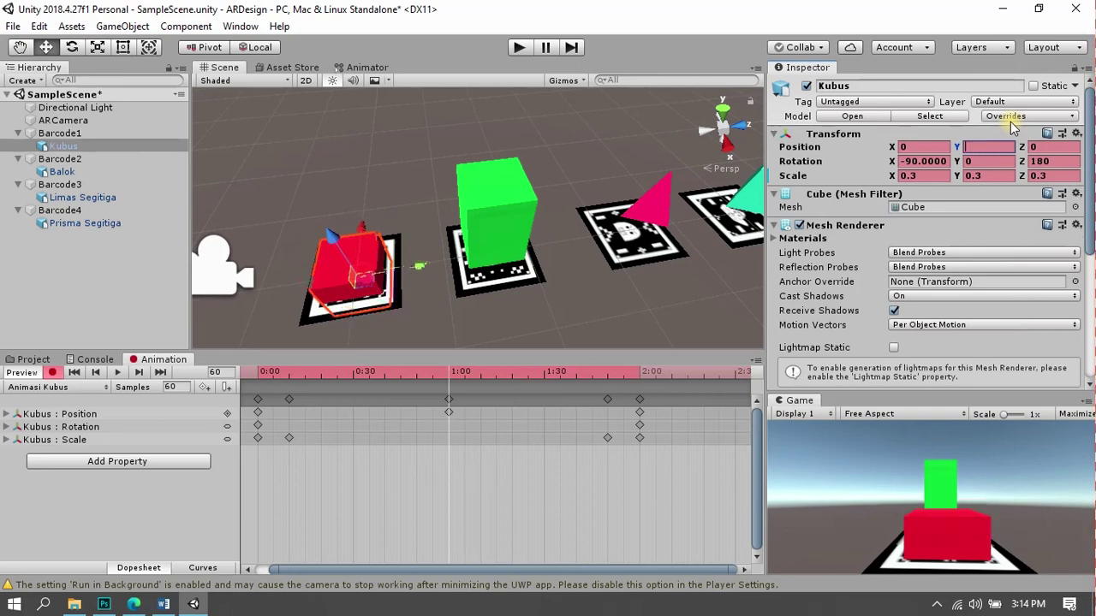
type("1")
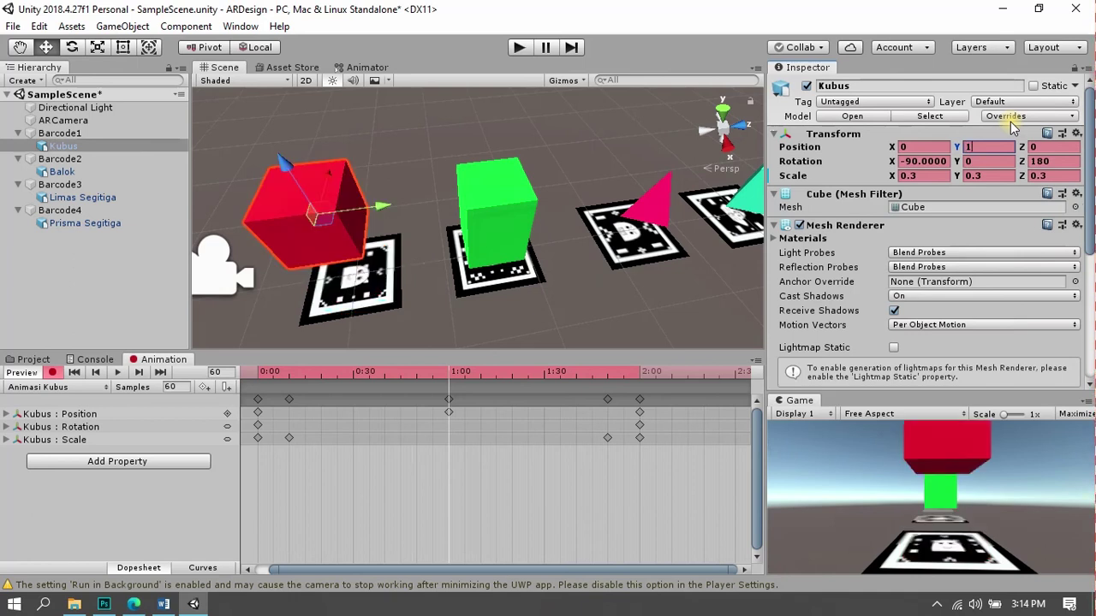
Return to frame 0, turn keyframe recording off, and preview the Kubus animation with the new Y movement
left_click_drag(436, 381, 244, 387)
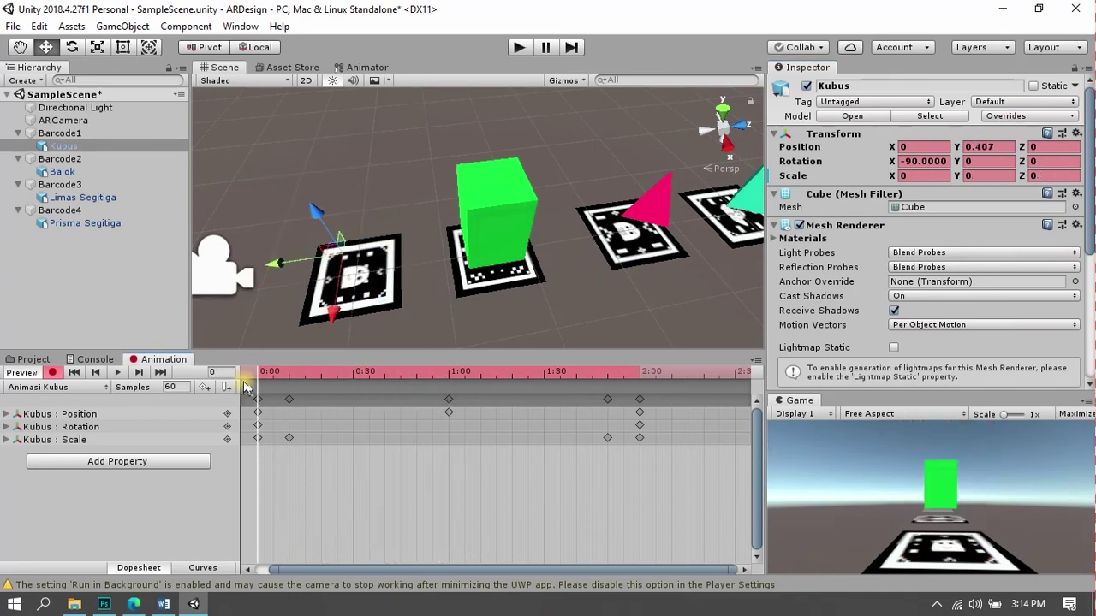
left_click(52, 372)
left_click(118, 372)
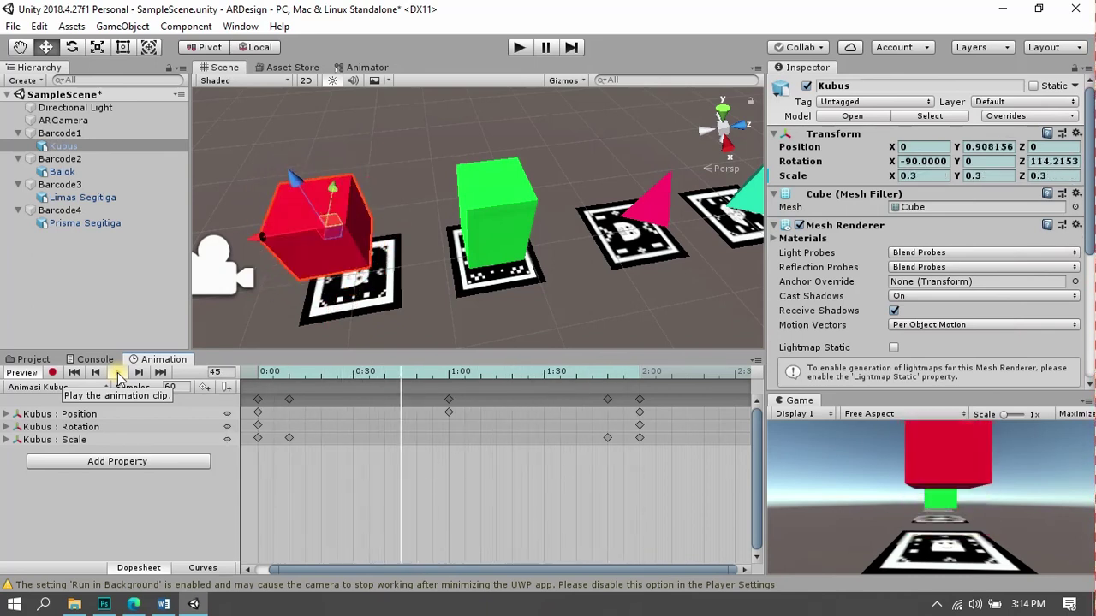
left_click(118, 373)
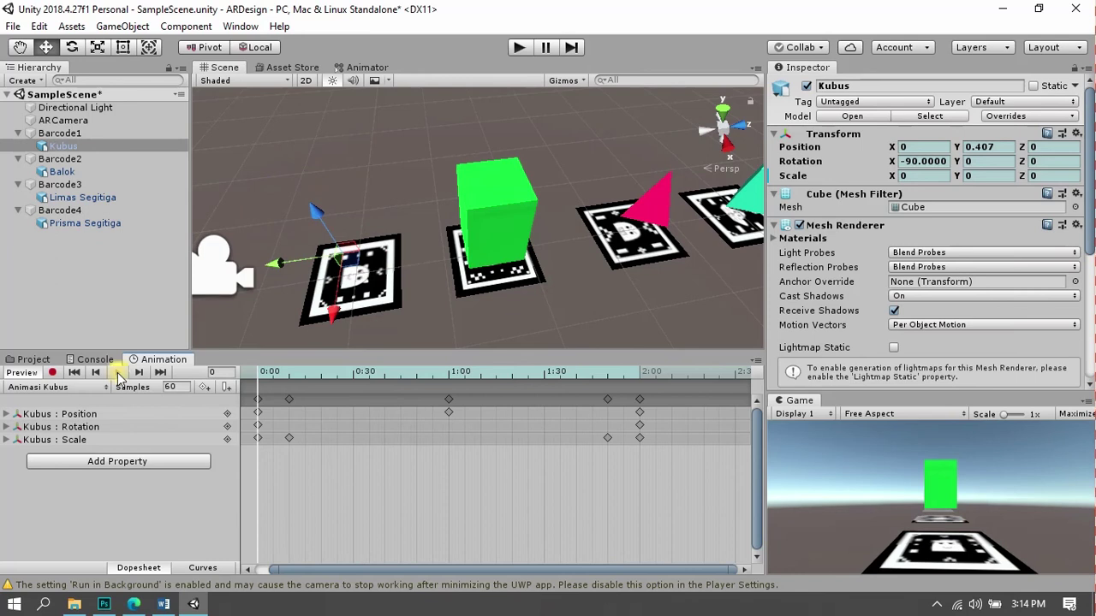
left_click(119, 373)
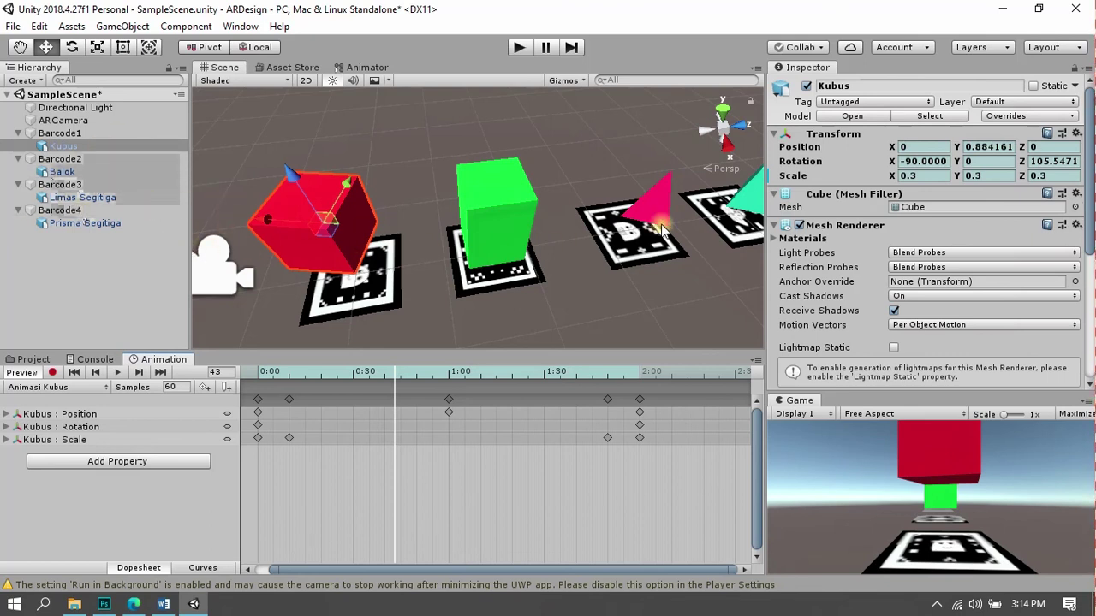
Box-select the barcode targets with their models in the scene, and clear the selection
scroll(715, 244, "down", 2)
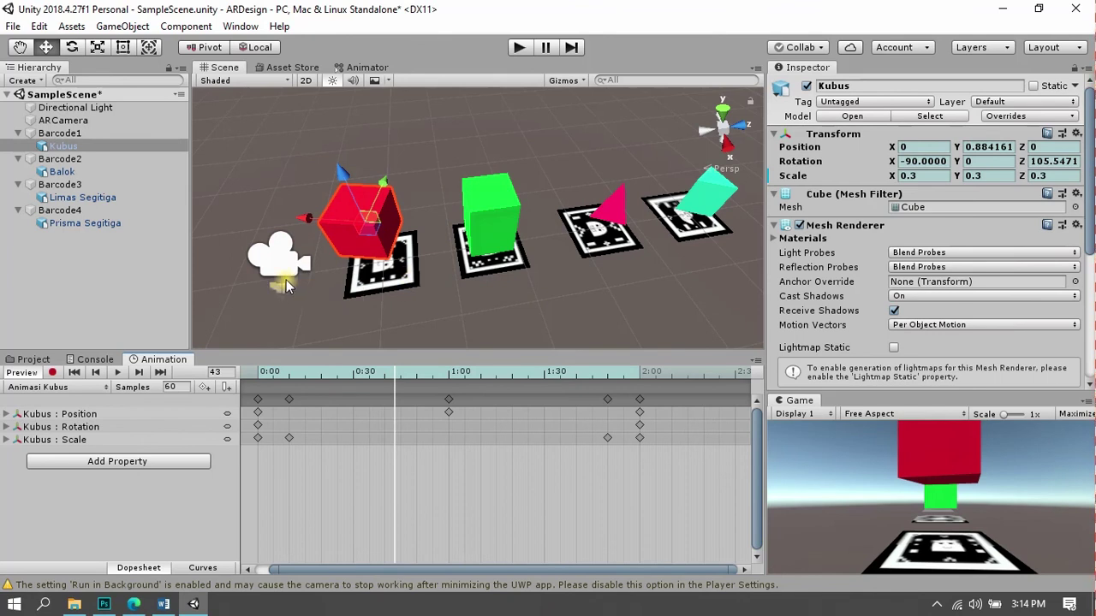
left_click_drag(217, 153, 738, 287)
left_click(535, 292)
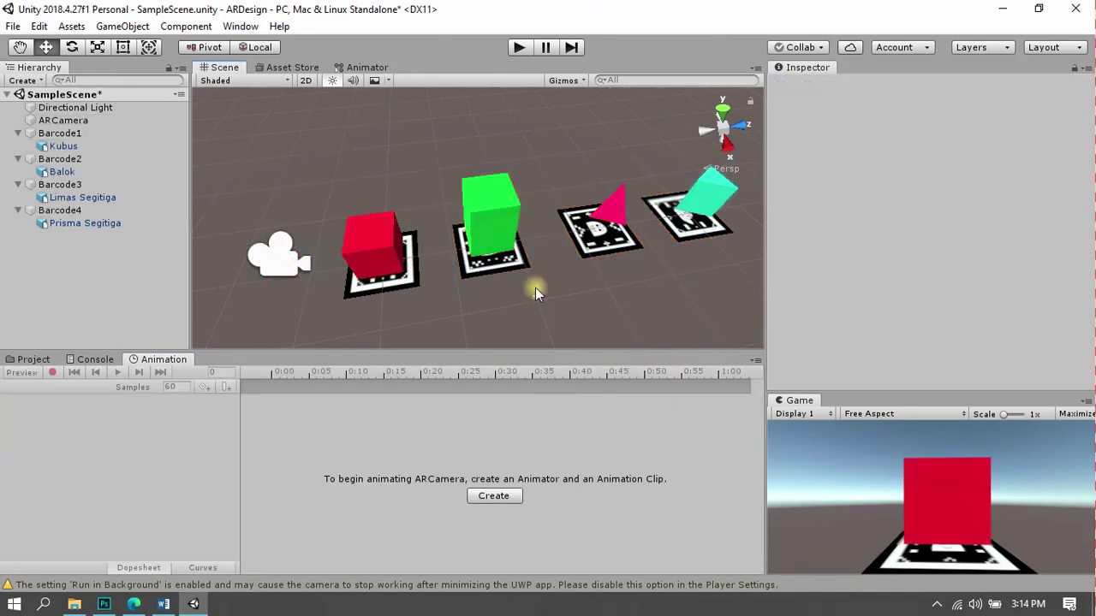